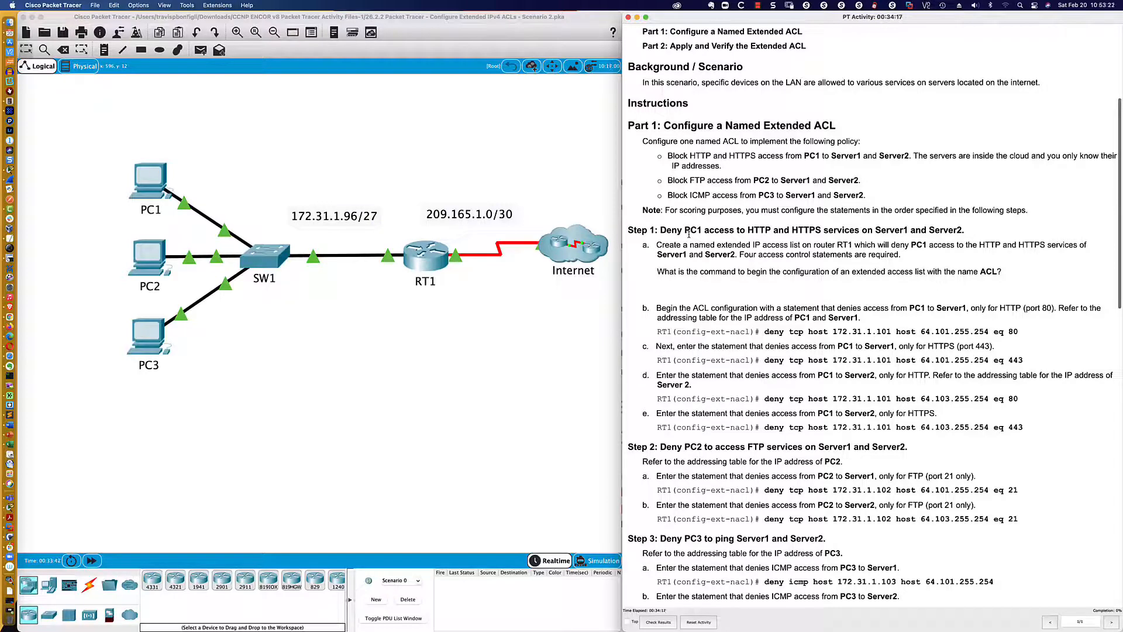
Open PC1's desktop applications and enlarge its window across the area beneath the network topology
{"action": "scroll", "coordinate": [689, 234], "scroll_direction": "down", "scroll_amount": 4}
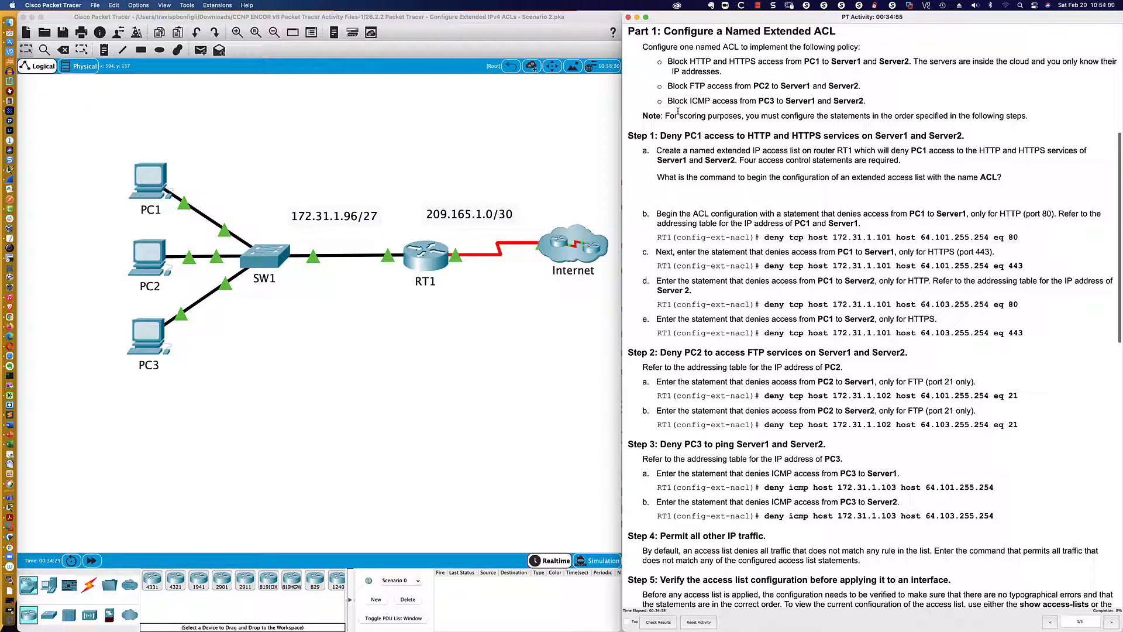
{"action": "scroll", "coordinate": [677, 111], "scroll_direction": "down", "scroll_amount": 5}
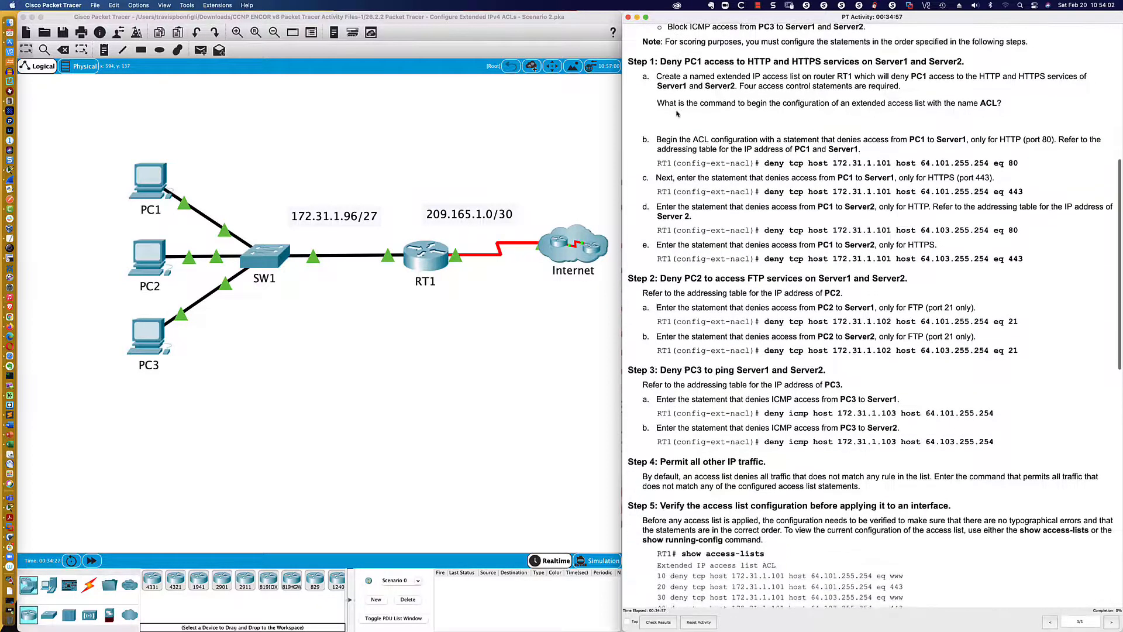
{"action": "scroll", "coordinate": [677, 113], "scroll_direction": "down", "scroll_amount": 1}
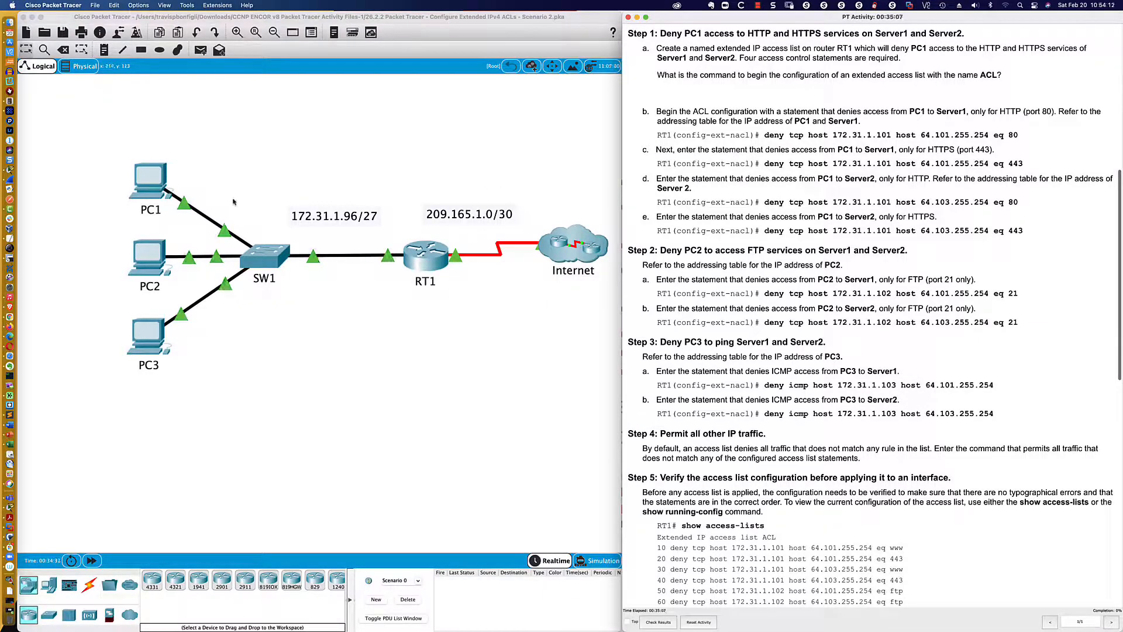
{"action": "left_click", "coordinate": [143, 189]}
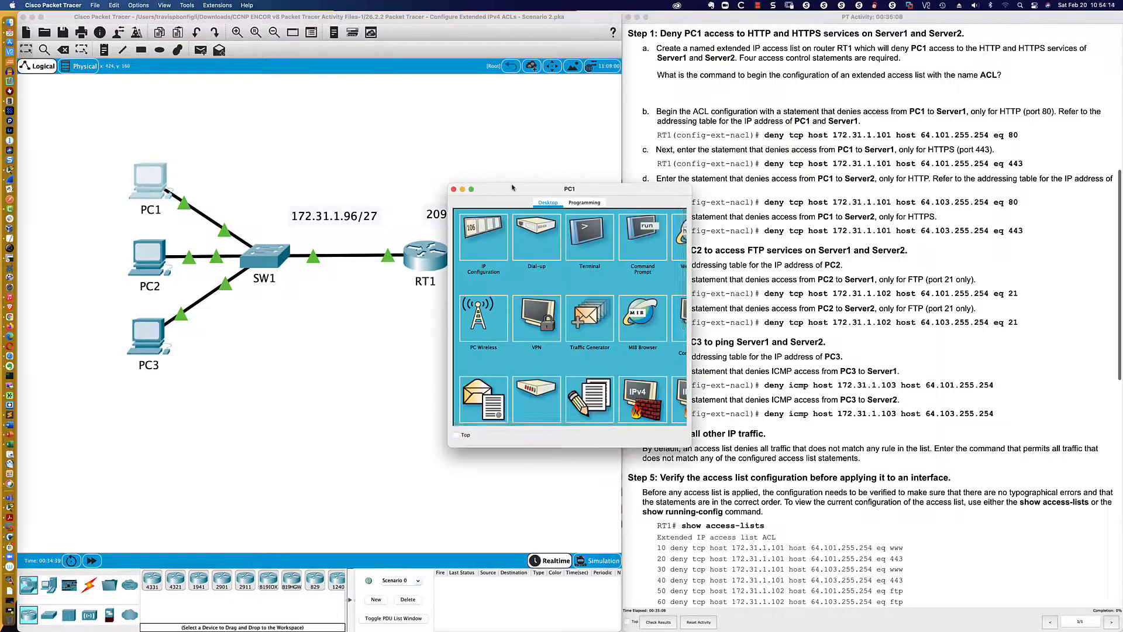
{"action": "left_click_drag", "start_coordinate": [514, 186], "coordinate": [86, 375]}
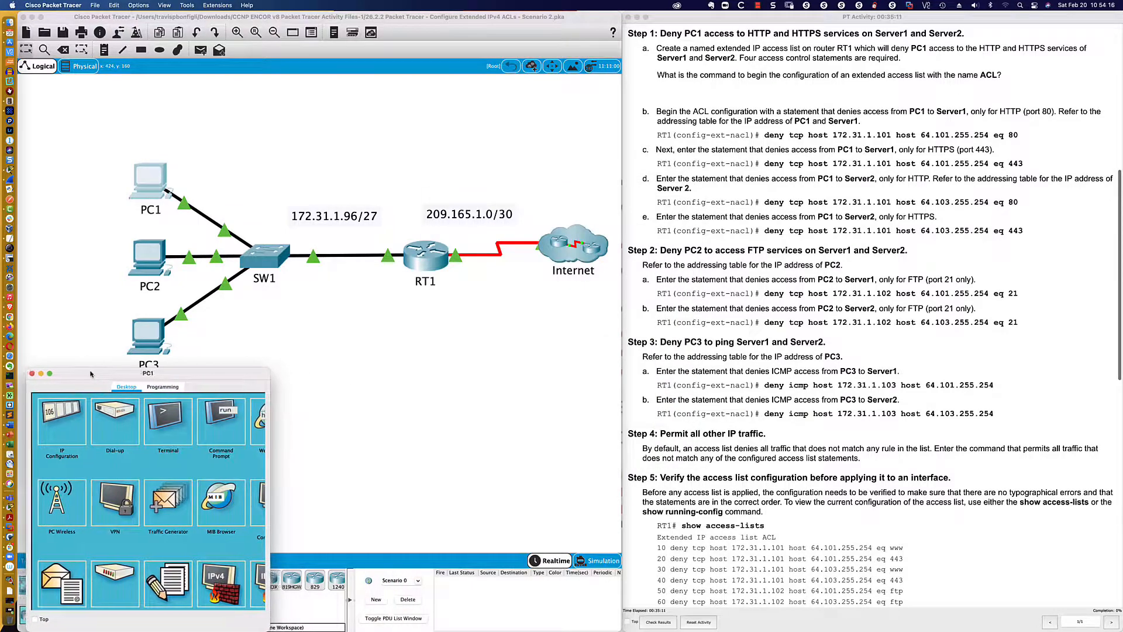
{"action": "left_click_drag", "start_coordinate": [264, 370], "coordinate": [620, 355]}
{"action": "scroll", "coordinate": [509, 304], "scroll_direction": "down", "scroll_amount": 3}
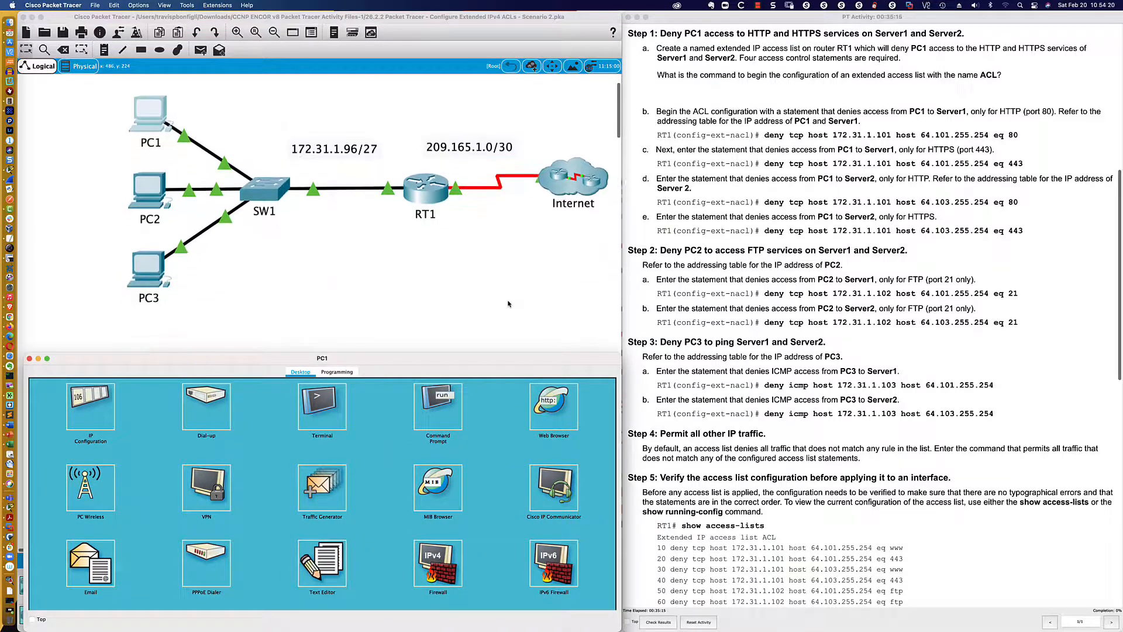
{"action": "left_click_drag", "start_coordinate": [453, 350], "coordinate": [445, 296]}
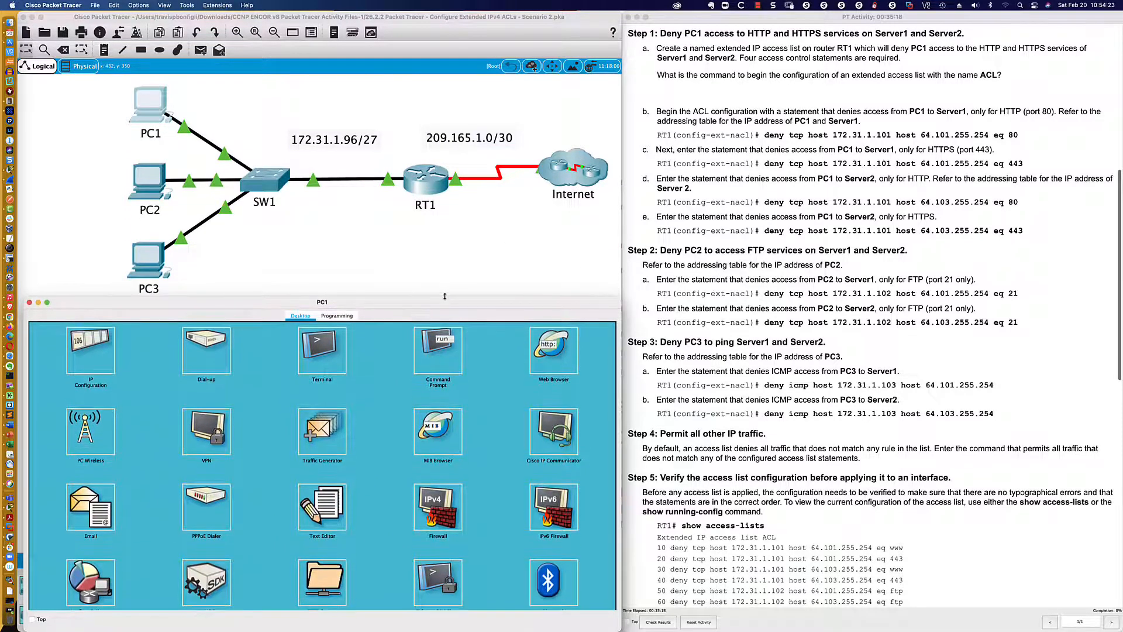
Load Server1's web page at 64.101.255.254 in PC1's Web Browser
{"action": "left_click", "coordinate": [544, 351]}
{"action": "left_click", "coordinate": [418, 344]}
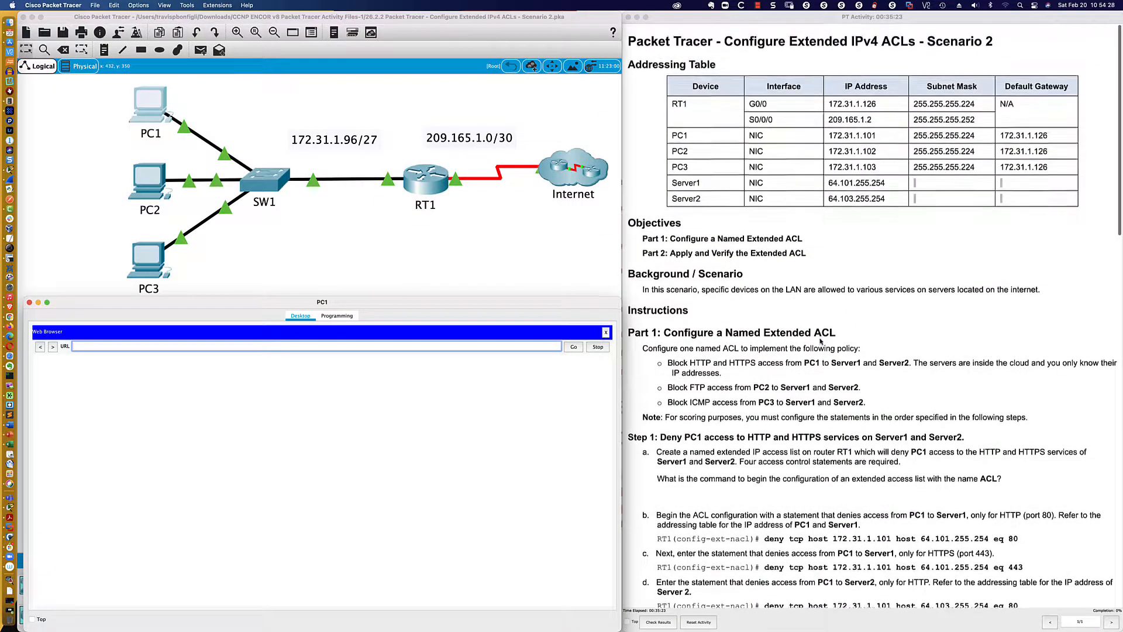
{"action": "left_click", "coordinate": [321, 443]}
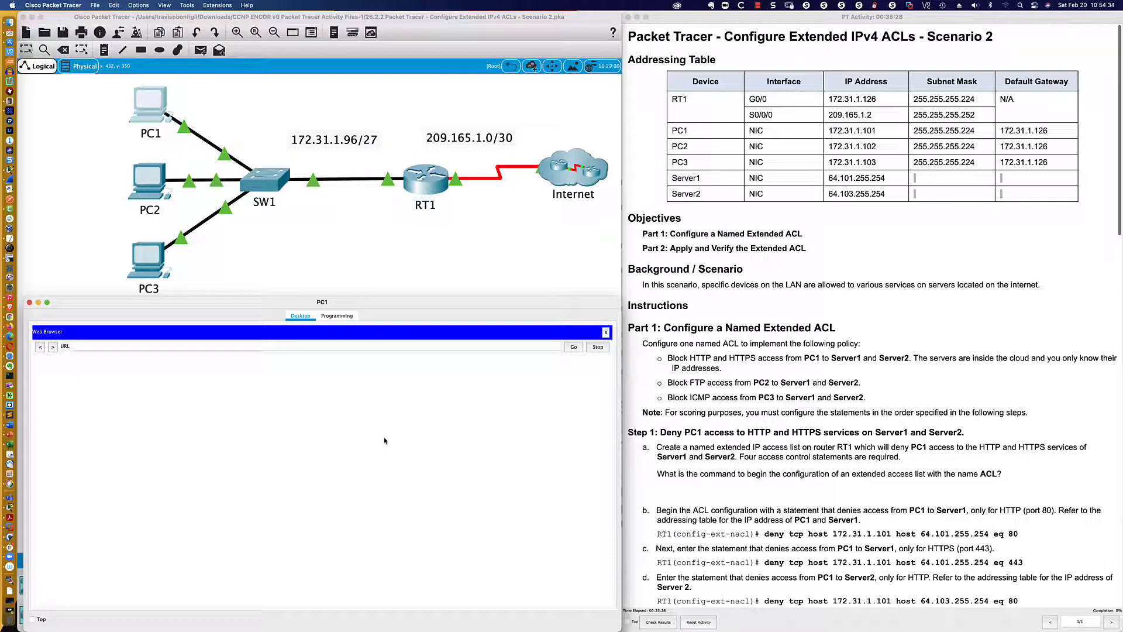
{"action": "left_click", "coordinate": [399, 346]}
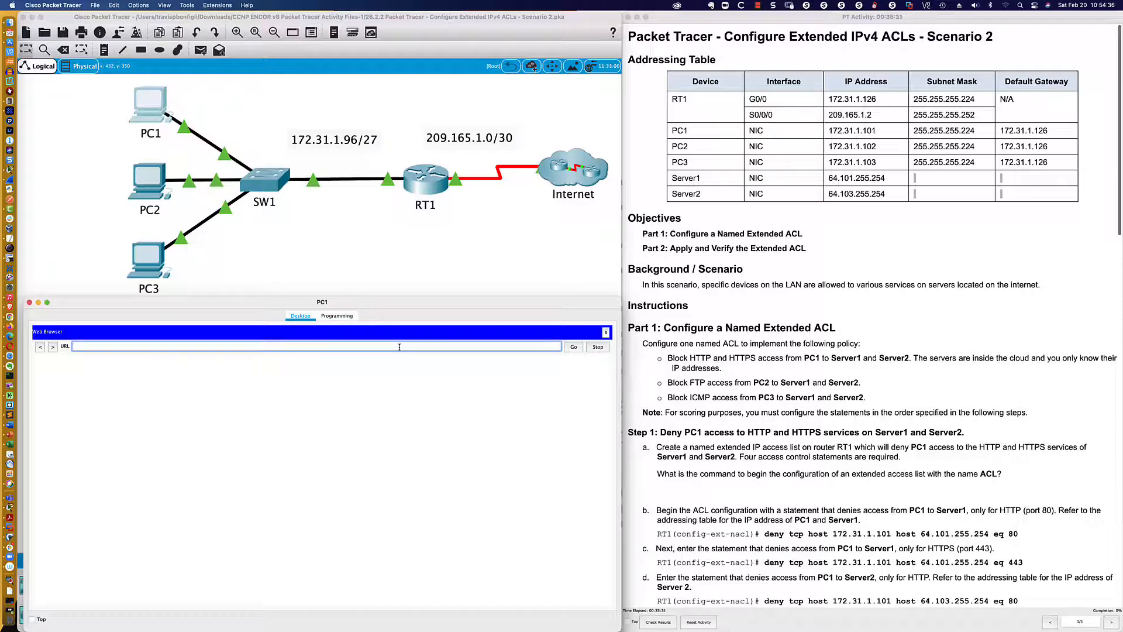
{"action": "type", "text": "64.101.255.254"}
{"action": "key", "text": "Return"}
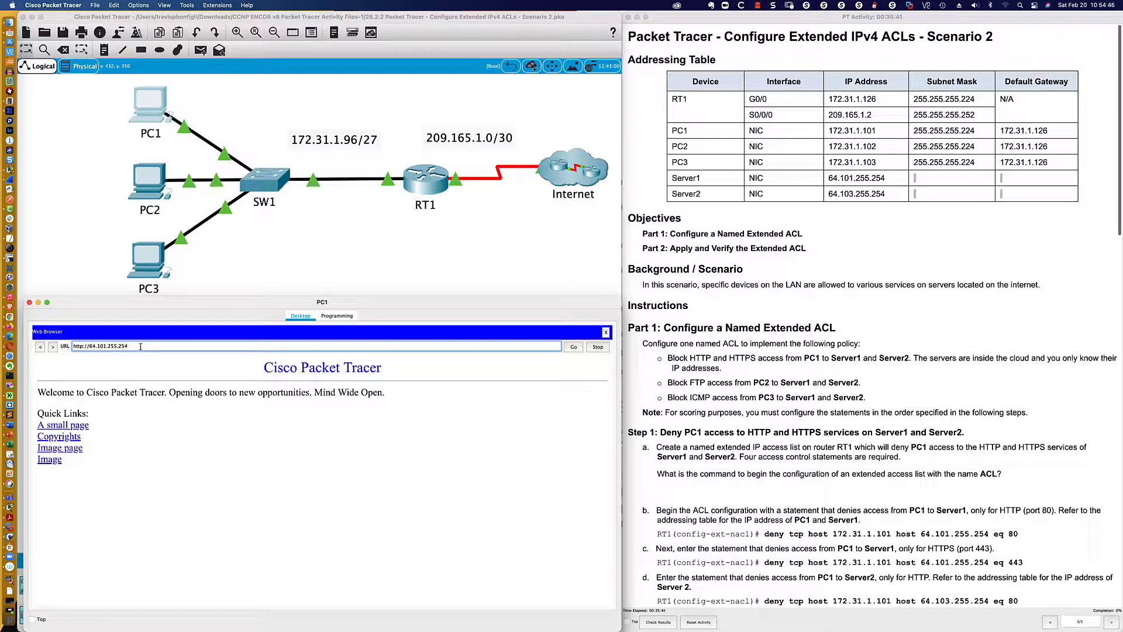
Load Server2's web page at 64.103.255.254 in PC1's browser and check its Copyrights link
{"action": "left_click", "coordinate": [106, 346]}
{"action": "key", "text": "BackSpace"}
{"action": "type", "text": "3"}
{"action": "left_click", "coordinate": [573, 348]}
{"action": "left_click", "coordinate": [61, 438]}
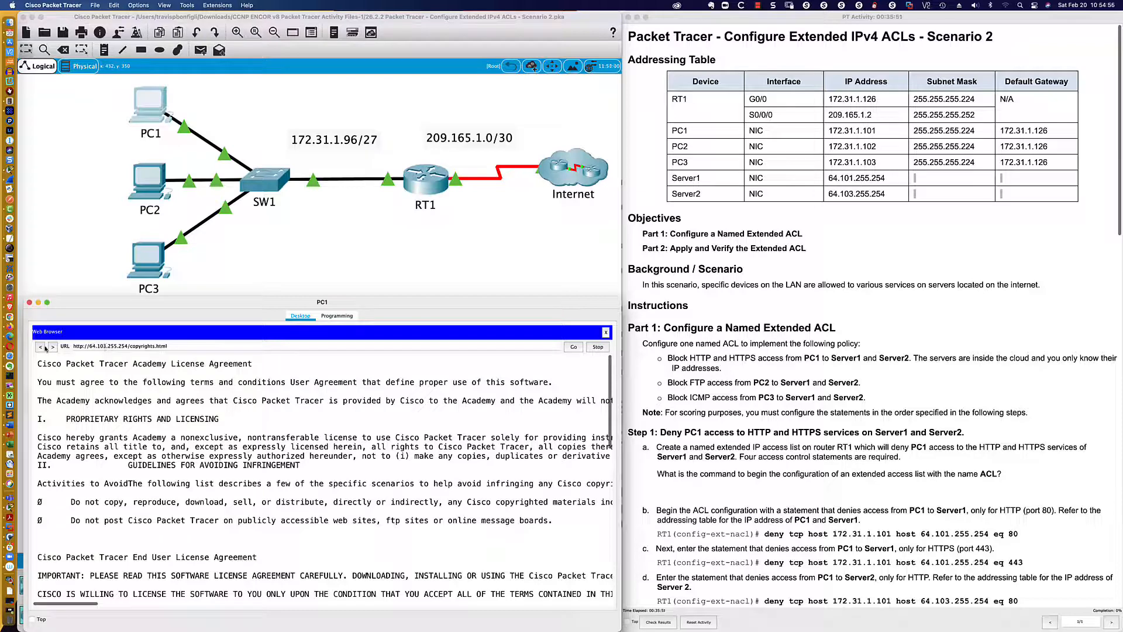
{"action": "left_click", "coordinate": [40, 347]}
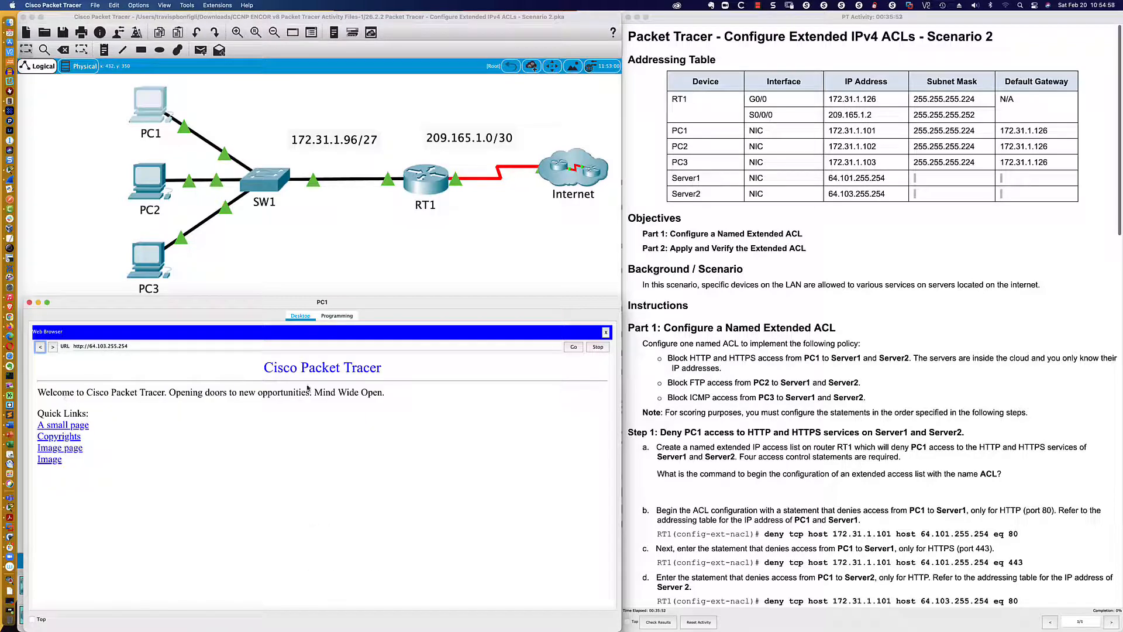
Open router RT1's command line and enlarge its window across the area beneath the topology
{"action": "scroll", "coordinate": [677, 295], "scroll_direction": "down", "scroll_amount": 15}
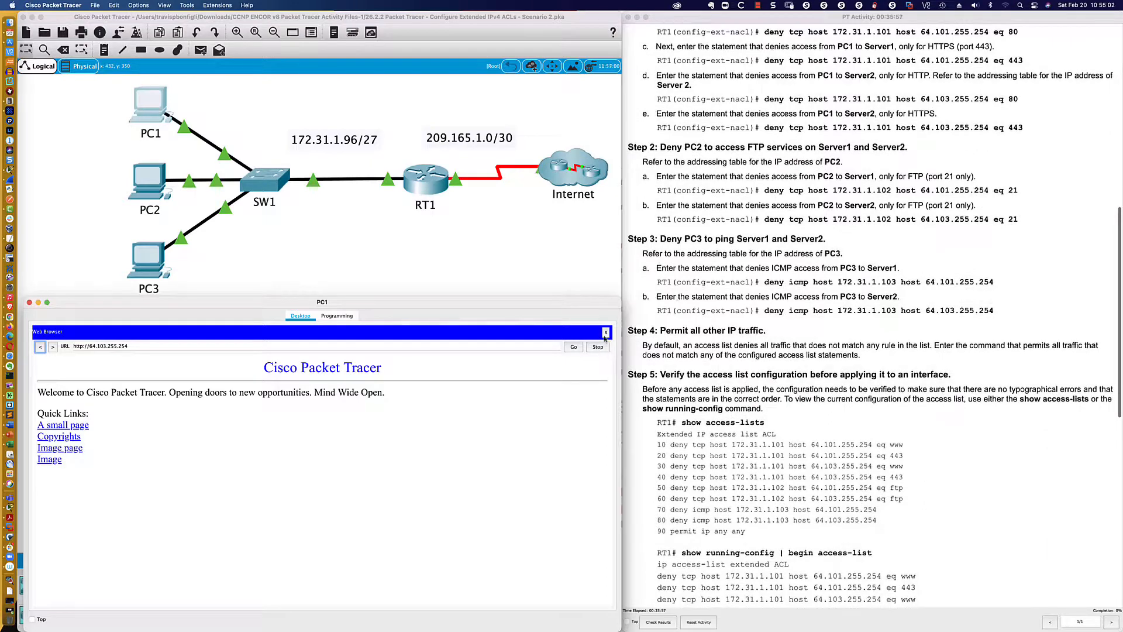
{"action": "scroll", "coordinate": [672, 310], "scroll_direction": "up", "scroll_amount": 5}
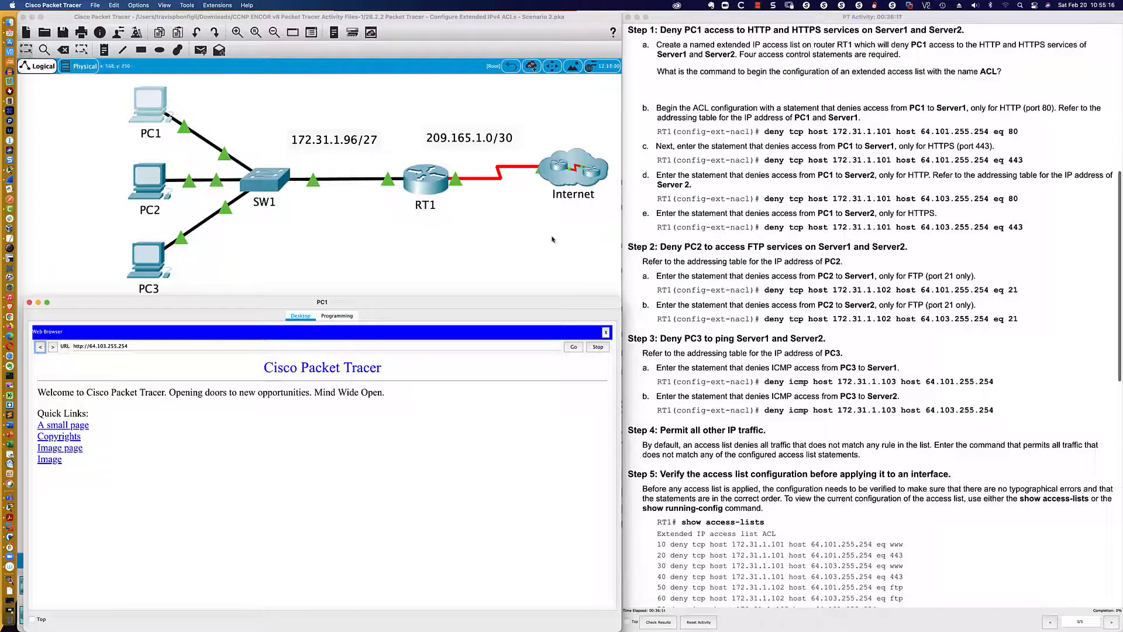
{"action": "left_click", "coordinate": [424, 183]}
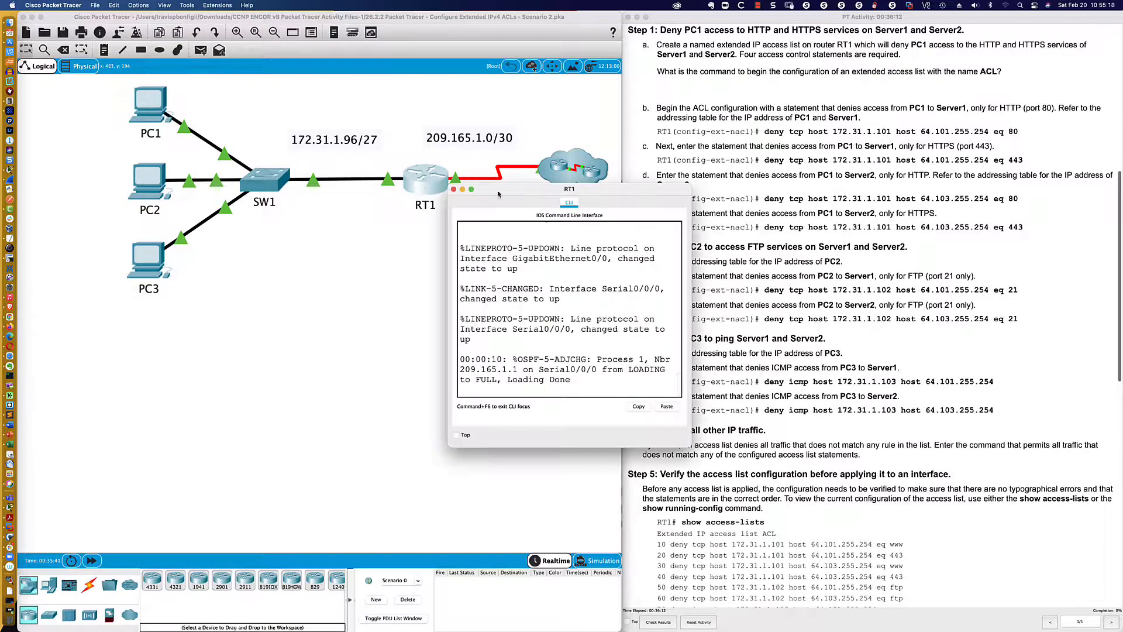
{"action": "left_click_drag", "start_coordinate": [499, 195], "coordinate": [71, 377]}
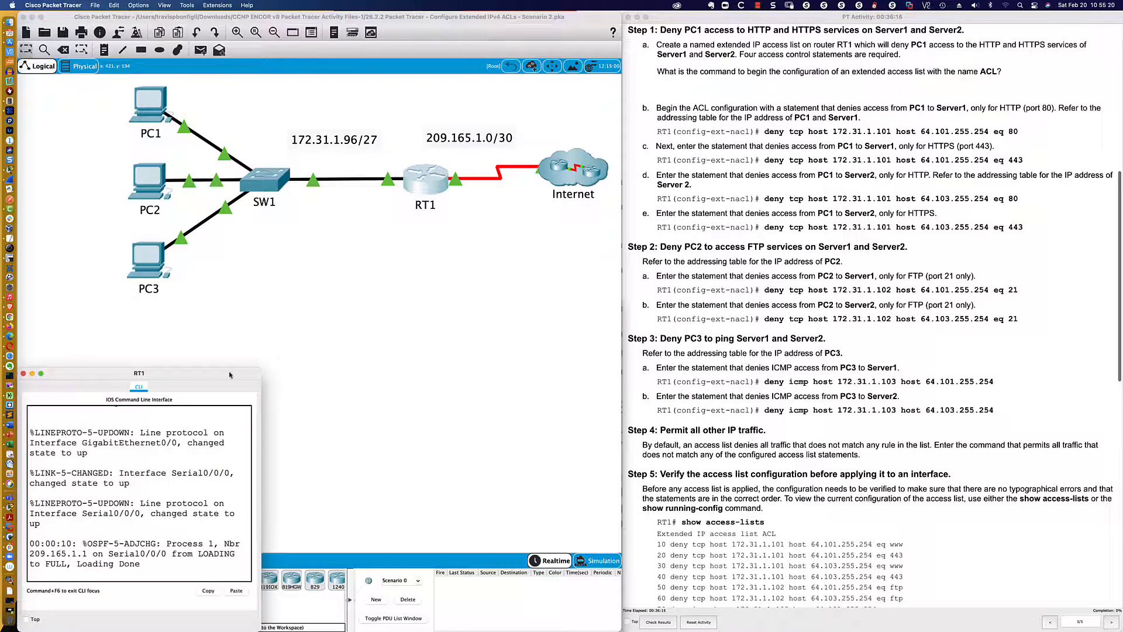
{"action": "left_click_drag", "start_coordinate": [258, 369], "coordinate": [620, 298]}
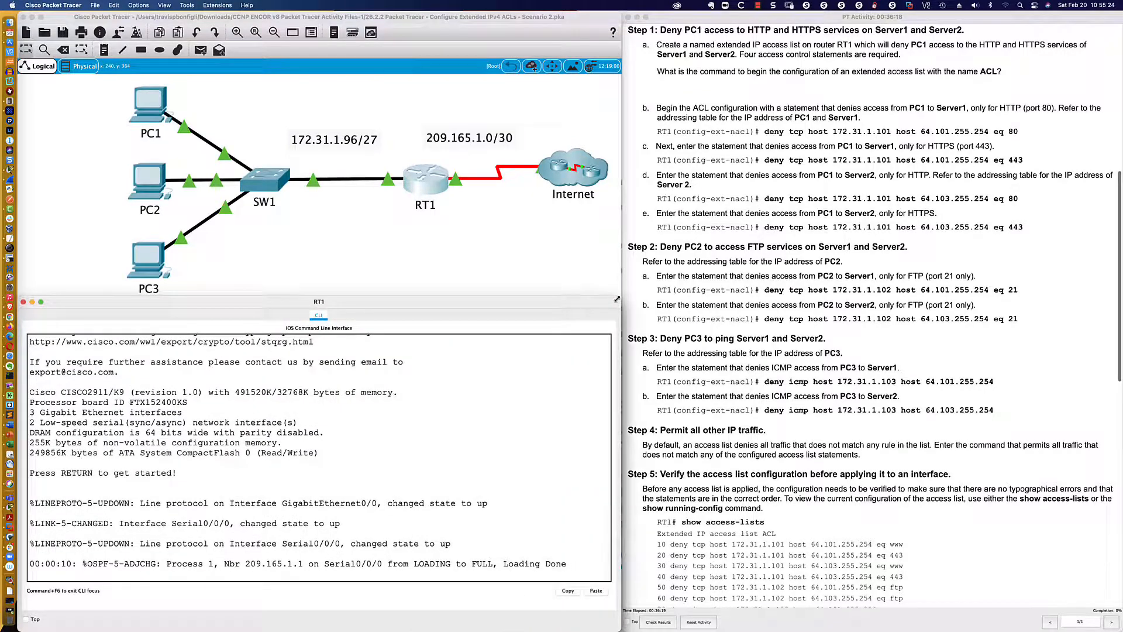
Enter privileged EXEC mode on RT1 and display its access lists with "sh access-list"
{"action": "left_click", "coordinate": [501, 385]}
{"action": "key", "text": "Return"}
{"action": "key", "text": "Return"}
{"action": "key", "text": "Return"}
{"action": "key", "text": "Return"}
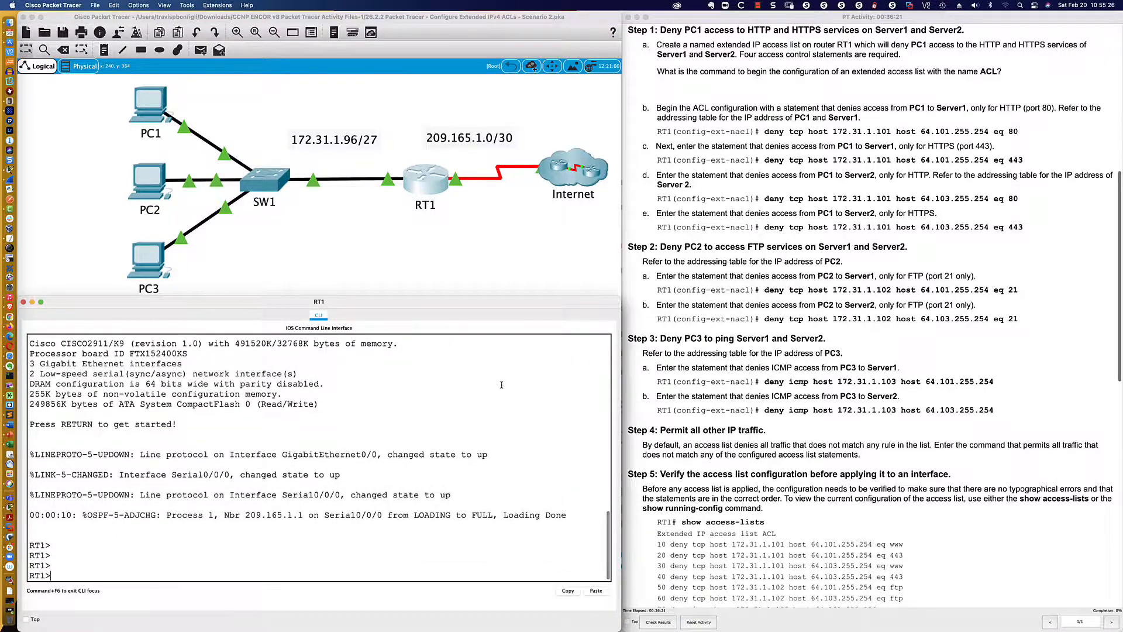
{"action": "type", "text": "en"}
{"action": "key", "text": "Return"}
{"action": "type", "text": "sh access"}
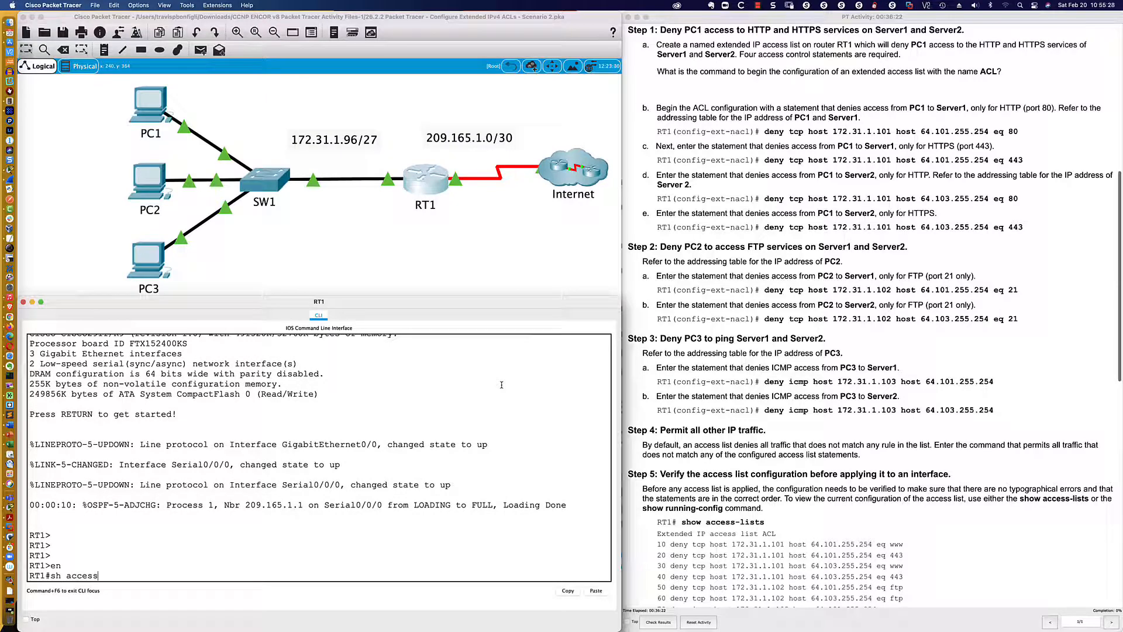
{"action": "type", "text": "-list"}
{"action": "key", "text": "Return"}
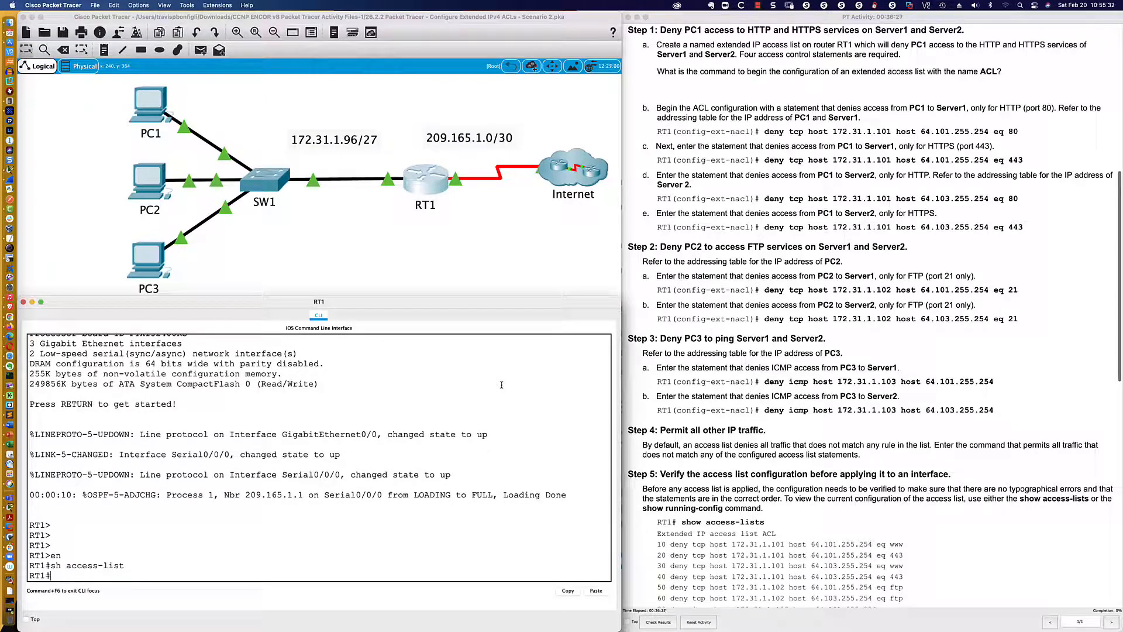
Enter global configuration mode on RT1 with "configure terminal"
{"action": "type", "text": "conf"}
{"action": "key", "text": "Tab"}
{"action": "type", "text": "t"}
{"action": "key", "text": "Tab"}
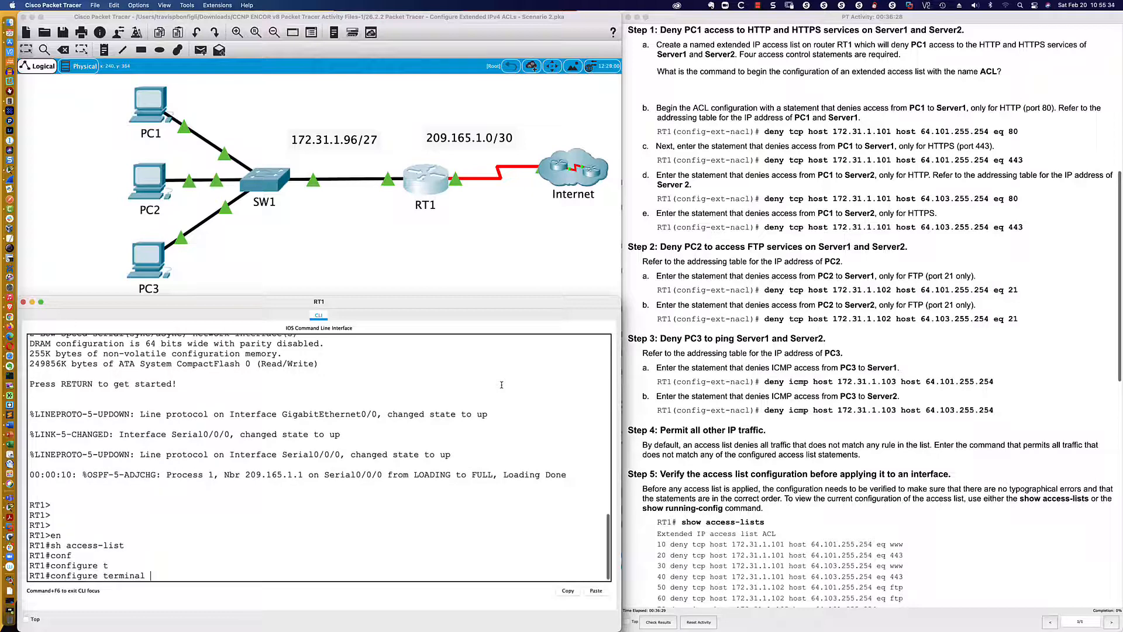
{"action": "key", "text": "Return"}
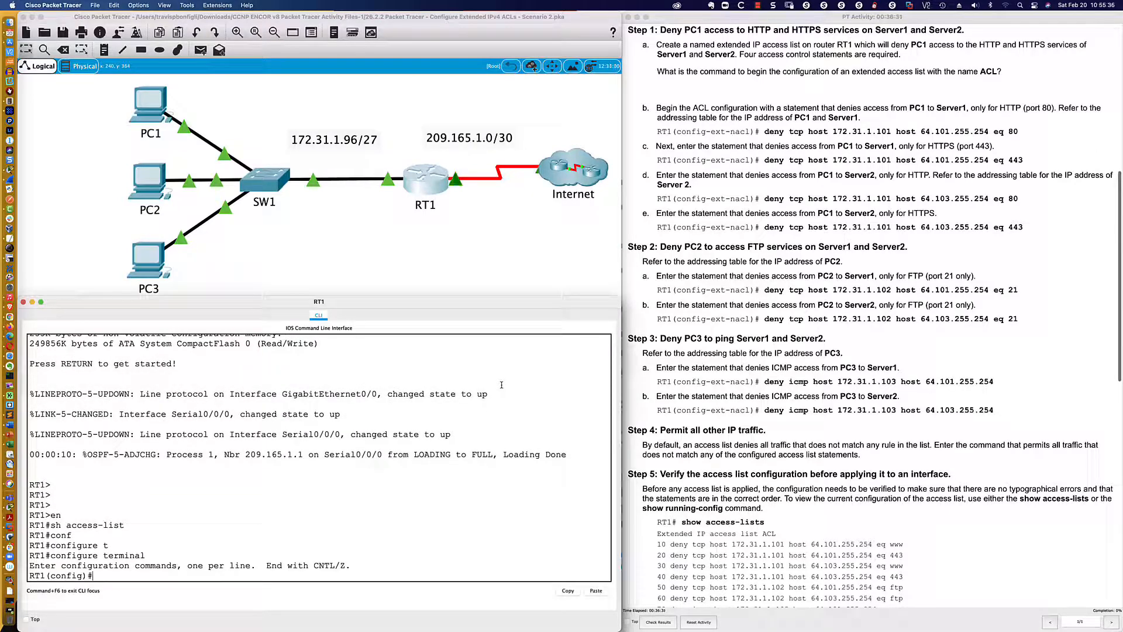
{"action": "key", "text": "Return"}
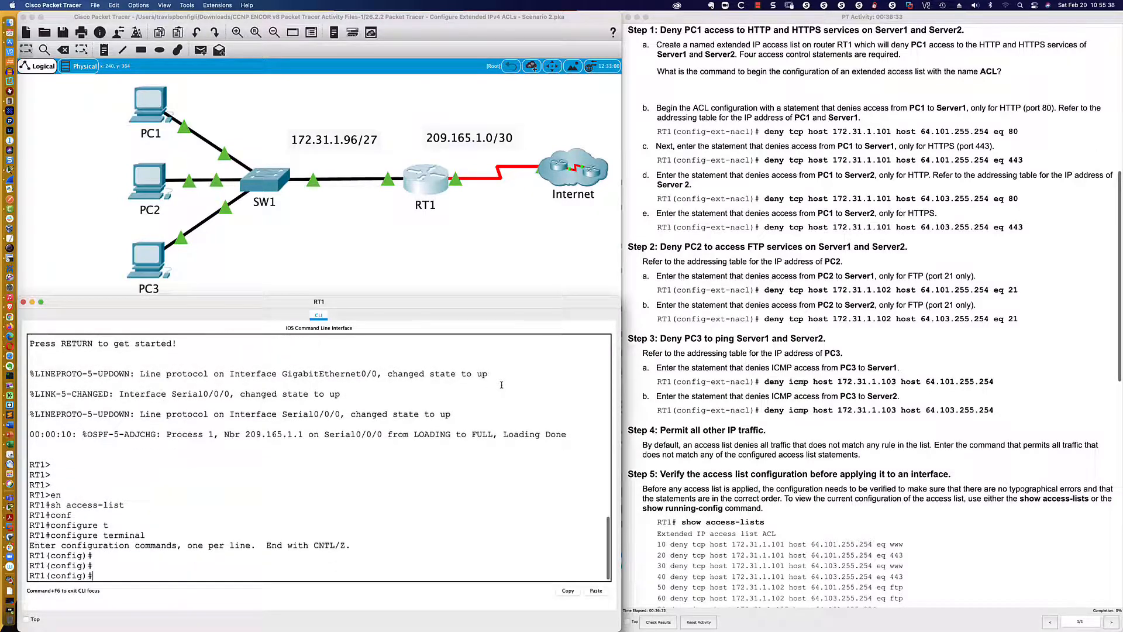
Show the help for "access-list" on RT1 and highlight the standard and extended number ranges
{"action": "type", "text": "access-list ?"}
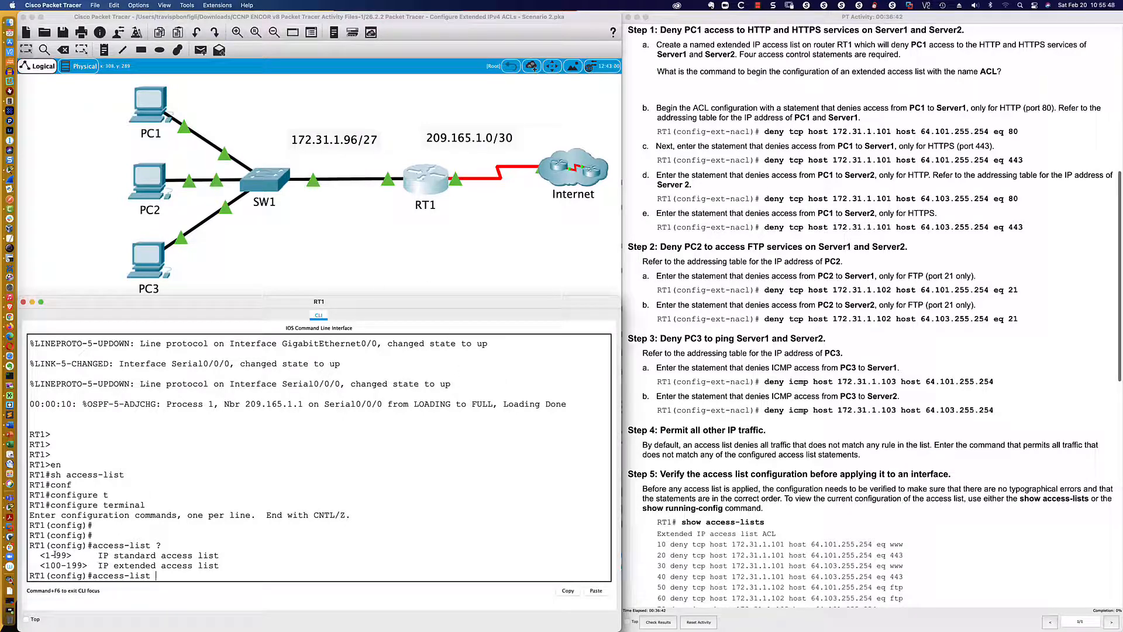
{"action": "left_click_drag", "start_coordinate": [39, 554], "coordinate": [220, 571]}
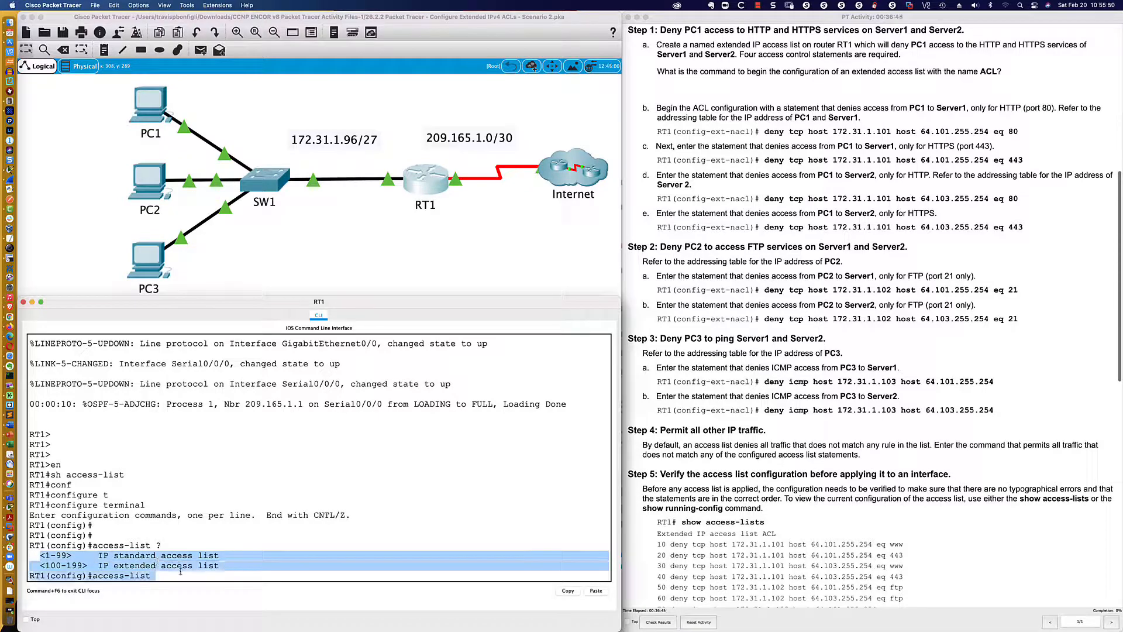
{"action": "left_click", "coordinate": [40, 554]}
{"action": "left_click_drag", "start_coordinate": [39, 554], "coordinate": [220, 567]}
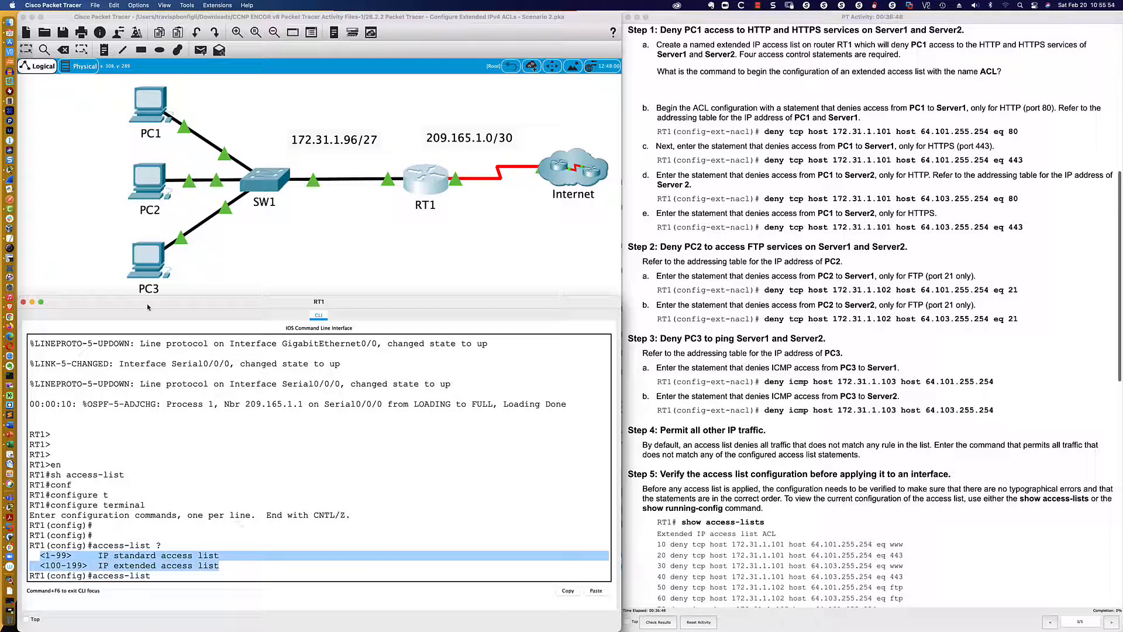
Switch to SecureCRT and try to connect to the R8-2811 session before returning to Packet Tracer
{"action": "left_click", "coordinate": [18, 240]}
{"action": "left_click", "coordinate": [30, 29]}
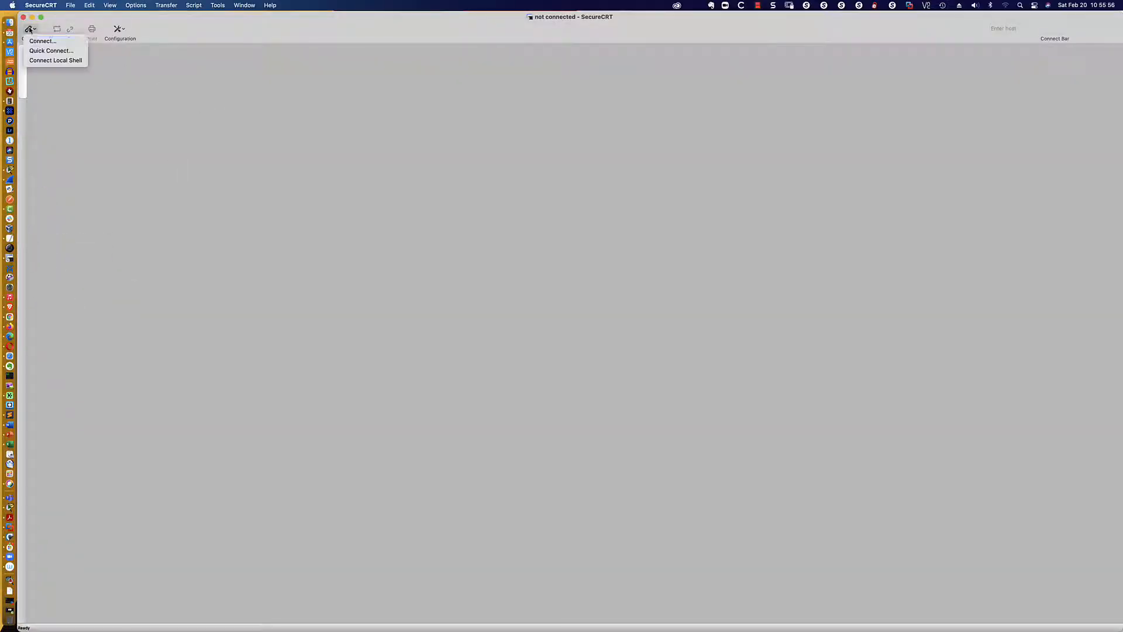
{"action": "left_click", "coordinate": [43, 41]}
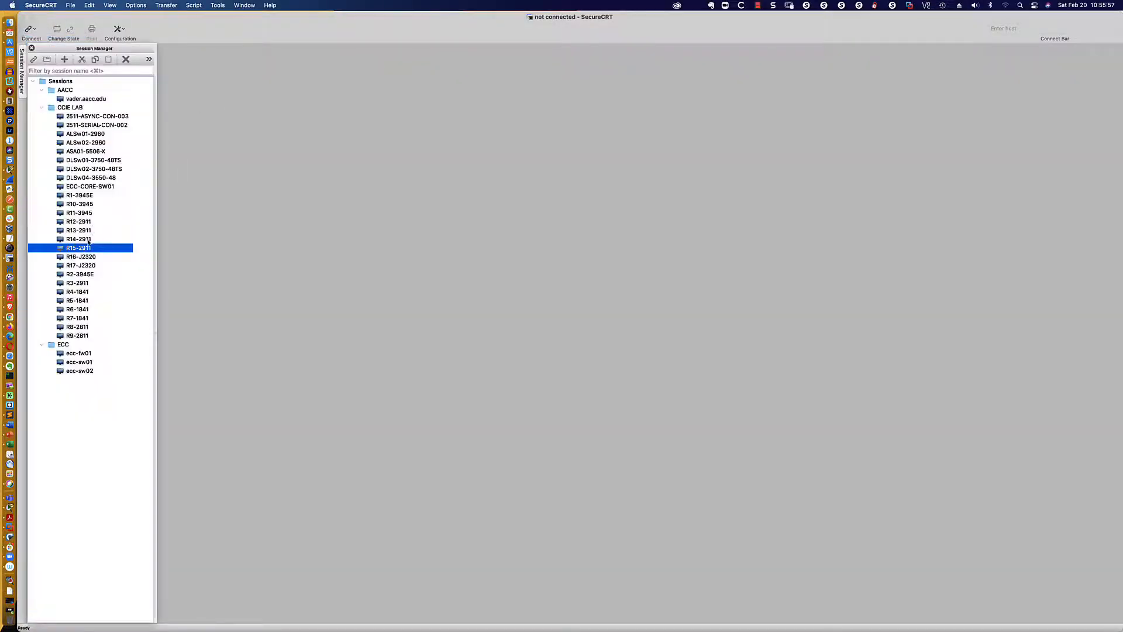
{"action": "double_click", "coordinate": [78, 327]}
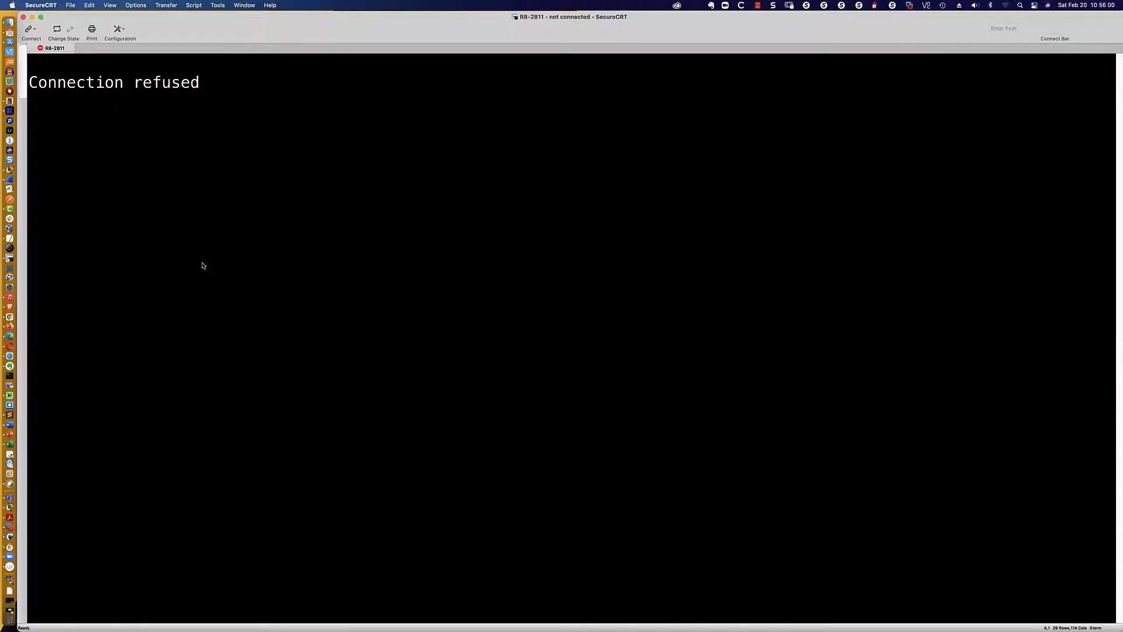
{"action": "key", "text": "super+Tab"}
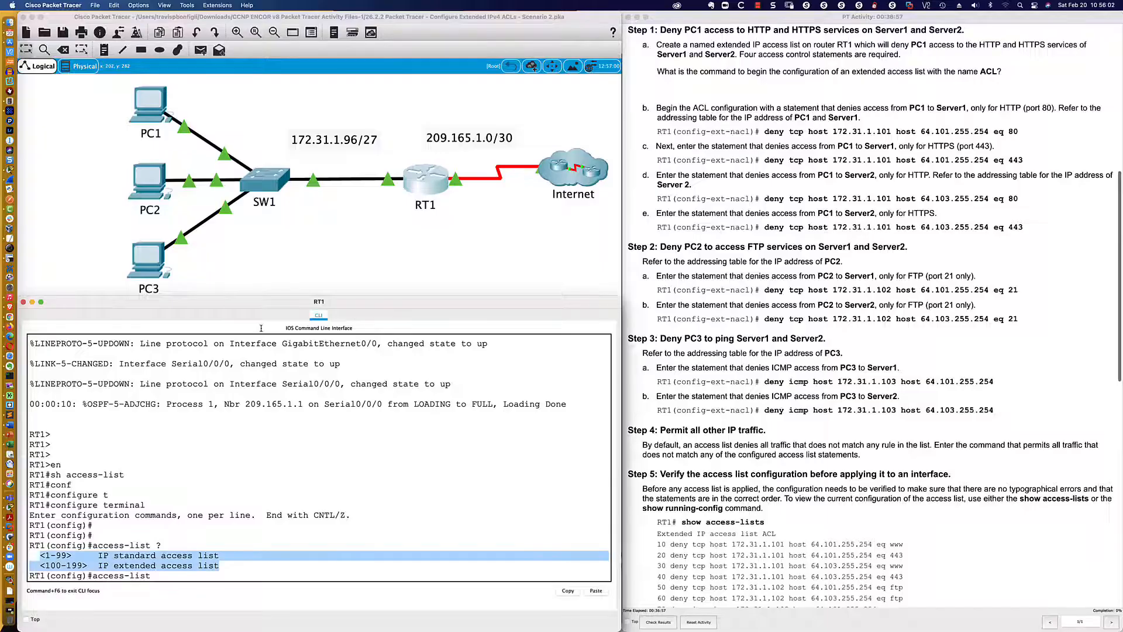
Replace the pending RT1 command with "ip access-list" and show its available options
{"action": "left_click", "coordinate": [209, 578]}
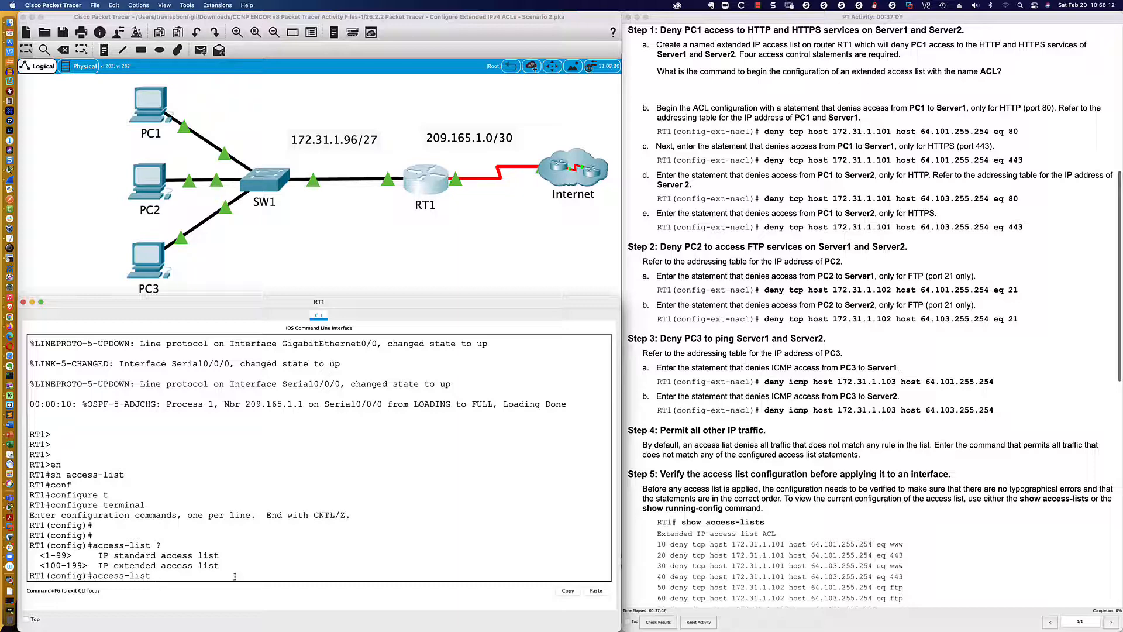
{"action": "key", "text": "BackSpace"}
{"action": "key", "text": "BackSpace"}
{"action": "key", "text": "BackSpace"}
{"action": "key", "text": "BackSpace"}
{"action": "key", "text": "BackSpace"}
{"action": "key", "text": "BackSpace"}
{"action": "key", "text": "BackSpace"}
{"action": "key", "text": "BackSpace"}
{"action": "key", "text": "BackSpace"}
{"action": "key", "text": "BackSpace"}
{"action": "key", "text": "BackSpace"}
{"action": "key", "text": "BackSpace"}
{"action": "type", "text": "ip acc"}
{"action": "key", "text": "Tab"}
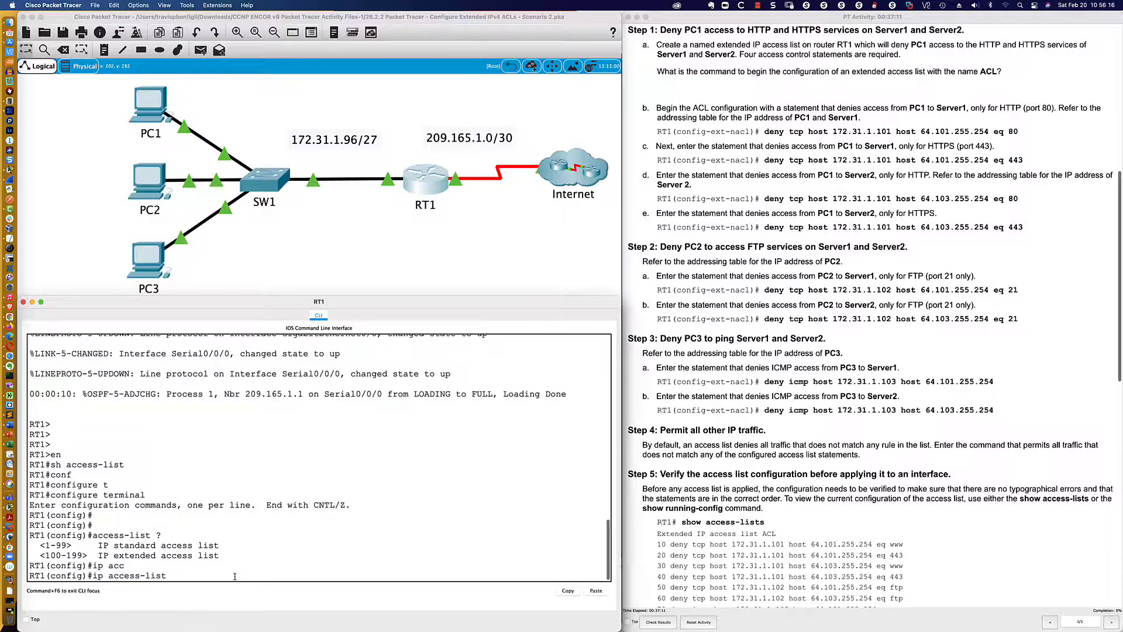
{"action": "type", "text": "?"}
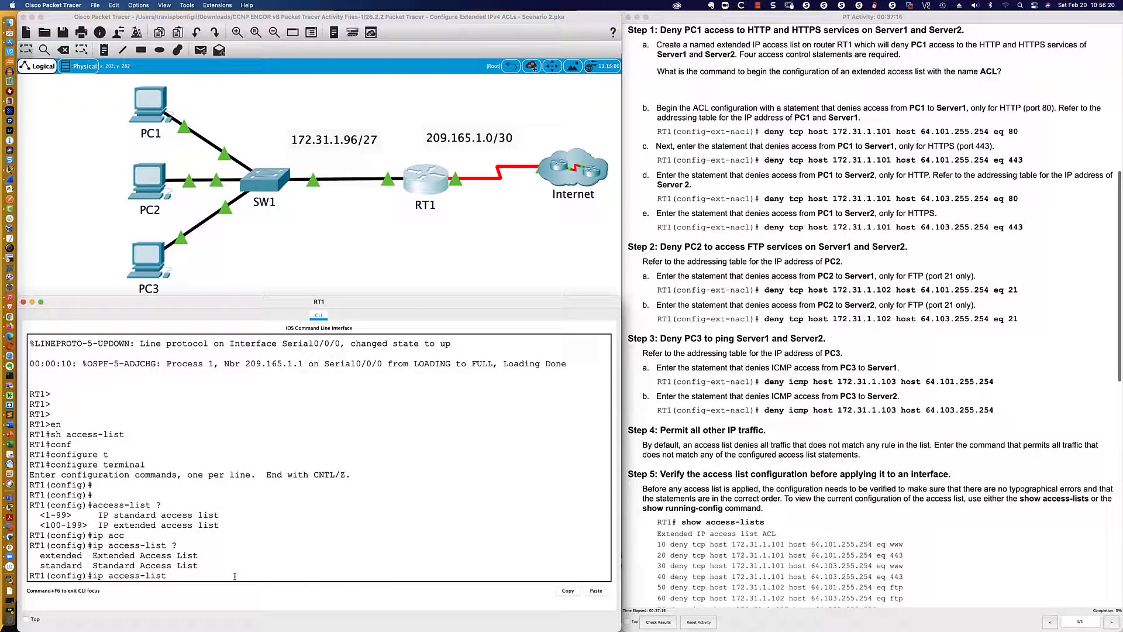
{"action": "type", "text": "ext"}
Add "extended" to the "ip access-list" command and show which identifiers it accepts
{"action": "key", "text": "Tab"}
{"action": "type", "text": "?"}
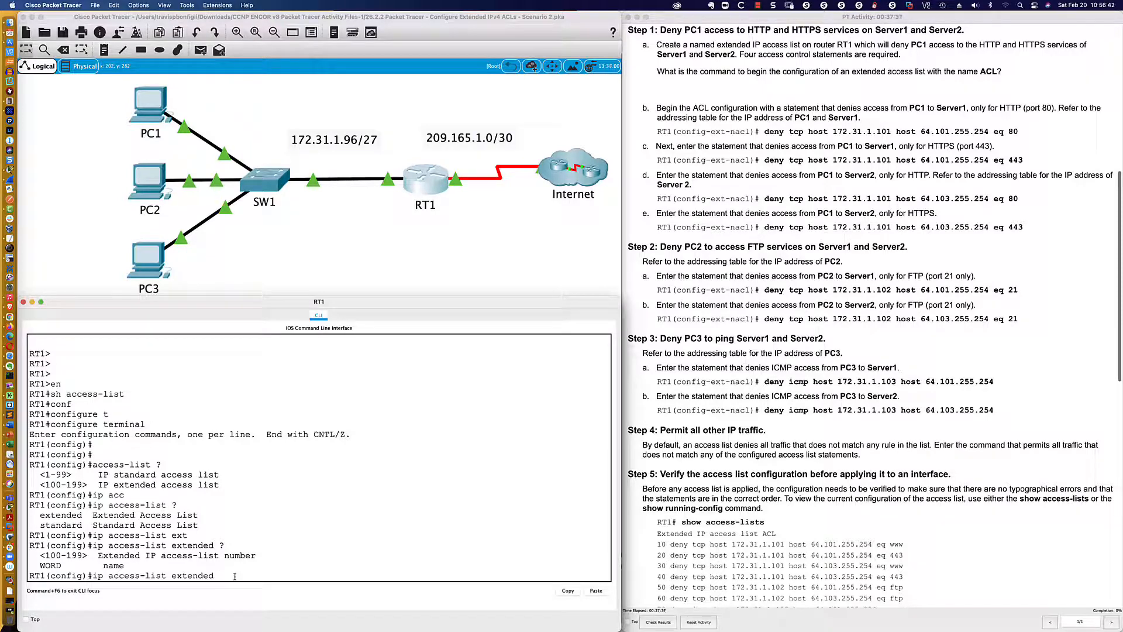
Create an extended named access list called ACL on RT1 and enter its configuration mode
{"action": "type", "text": "101"}
{"action": "key", "text": "BackSpace"}
{"action": "key", "text": "BackSpace"}
{"action": "key", "text": "BackSpace"}
{"action": "type", "text": "ACL"}
{"action": "key", "text": "Return"}
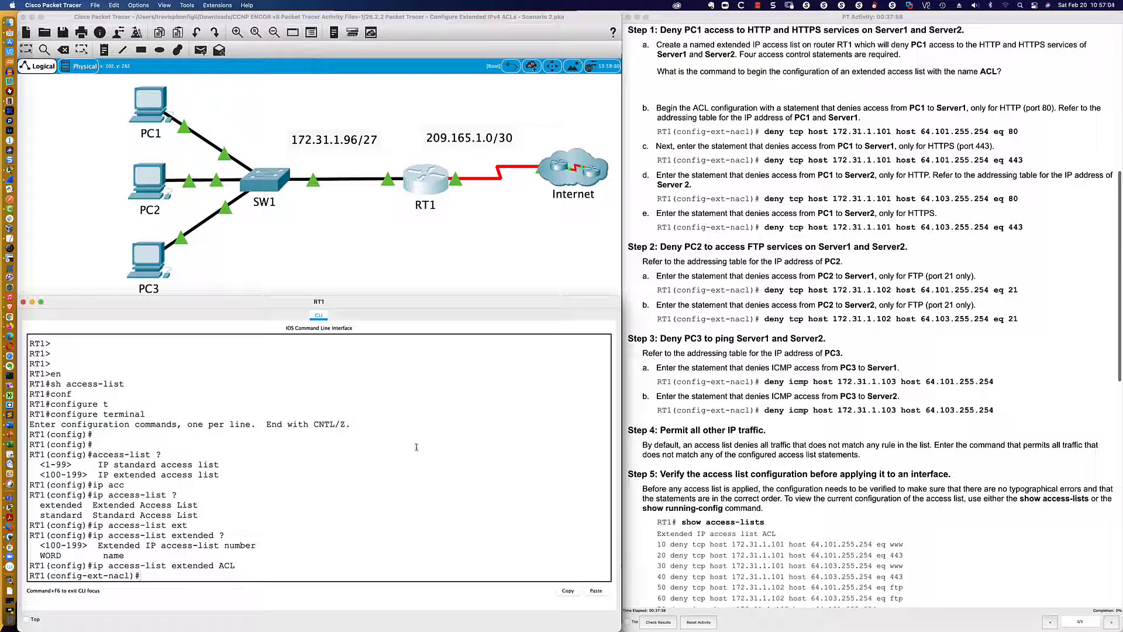
Begin an ACL statement that denies TCP from source host 172.31.1.101, followed by the host keyword for the destination
{"action": "scroll", "coordinate": [688, 147], "scroll_direction": "down", "scroll_amount": 3}
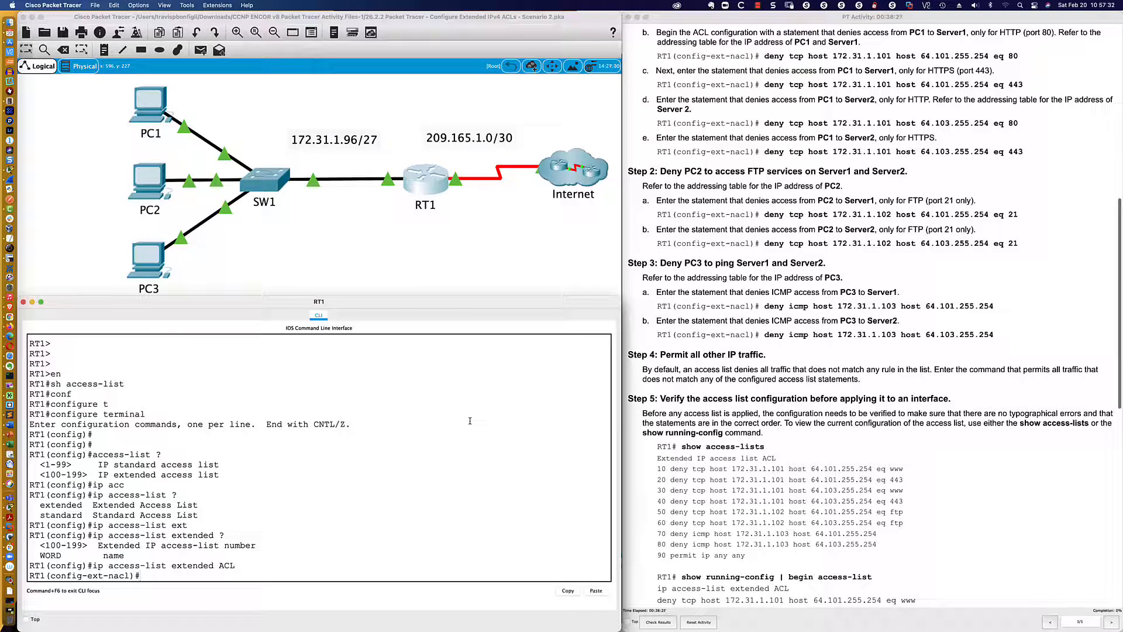
{"action": "type", "text": "deny tcp host 172.31.1.101 host"}
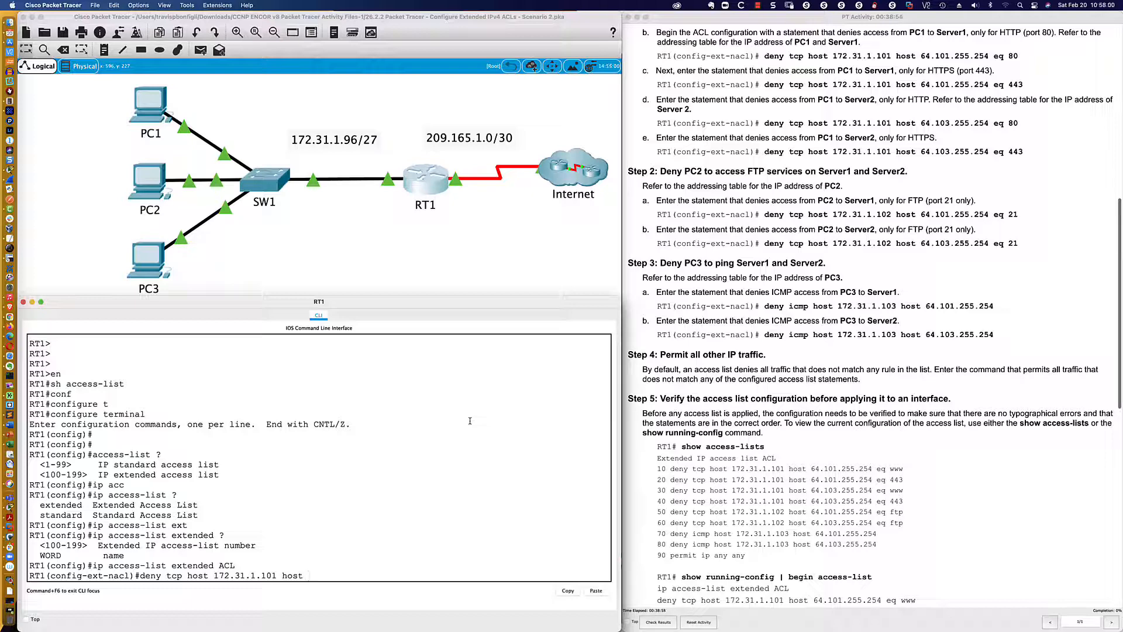
Replace the trailing host keyword with destination address 64.101.255.254, trying the wildcard mask 0.0.0.0 before removing it
{"action": "key", "text": "BackSpace"}
{"action": "key", "text": "BackSpace"}
{"action": "key", "text": "BackSpace"}
{"action": "key", "text": "BackSpace"}
{"action": "key", "text": "BackSpace"}
{"action": "type", "text": "64.101.255.254 0.0.0.0"}
{"action": "key", "text": "BackSpace"}
{"action": "key", "text": "BackSpace"}
{"action": "key", "text": "BackSpace"}
{"action": "key", "text": "BackSpace"}
{"action": "key", "text": "BackSpace"}
{"action": "key", "text": "BackSpace"}
{"action": "key", "text": "BackSpace"}
{"action": "key", "text": "BackSpace"}
{"action": "key", "text": "BackSpace"}
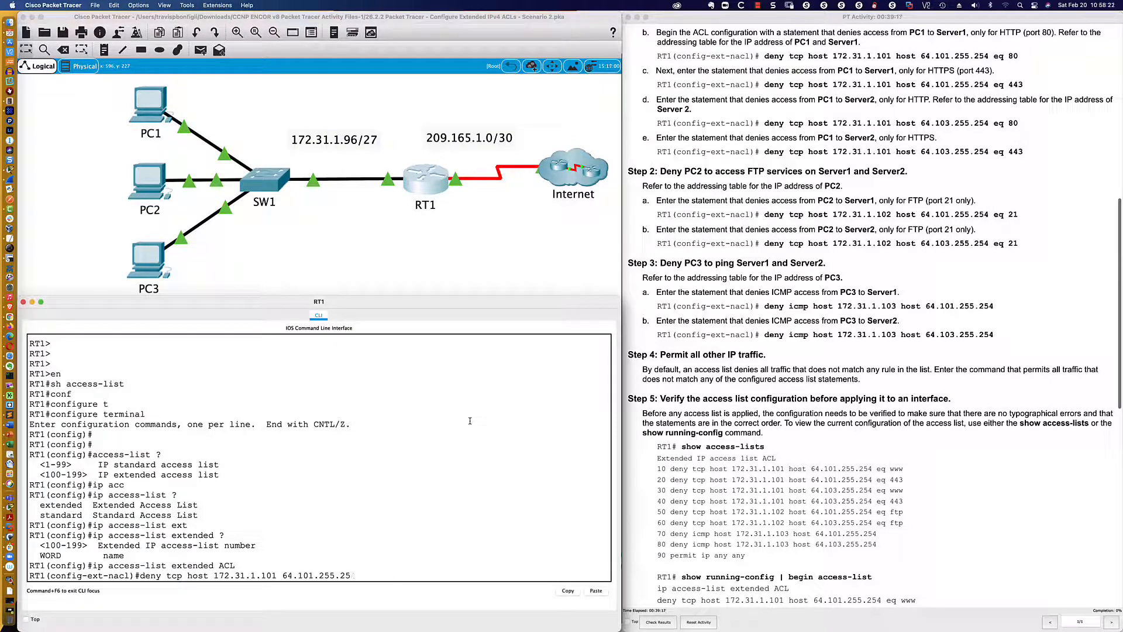
Complete the pending deny statement with destination "host 64.101.255.254" and the port match "eq 80"
{"action": "type", "text": "4"}
{"action": "key", "text": "Left"}
{"action": "key", "text": "Left"}
{"action": "key", "text": "Left"}
{"action": "type", "text": "host "}
{"action": "type", "text": " eq"}
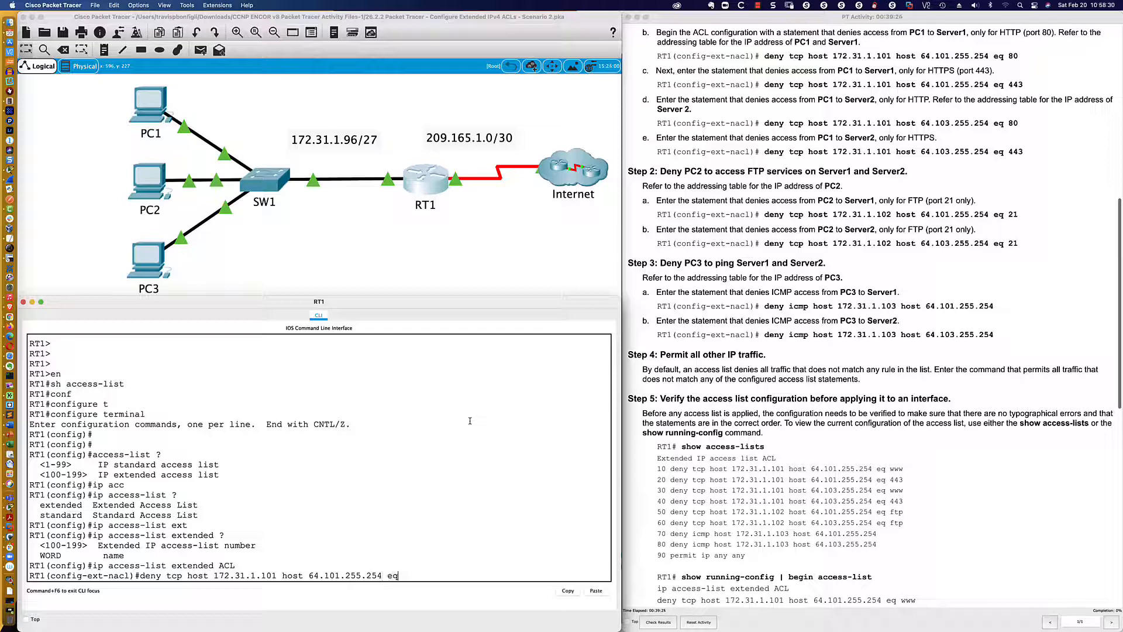
{"action": "type", "text": " 80"}
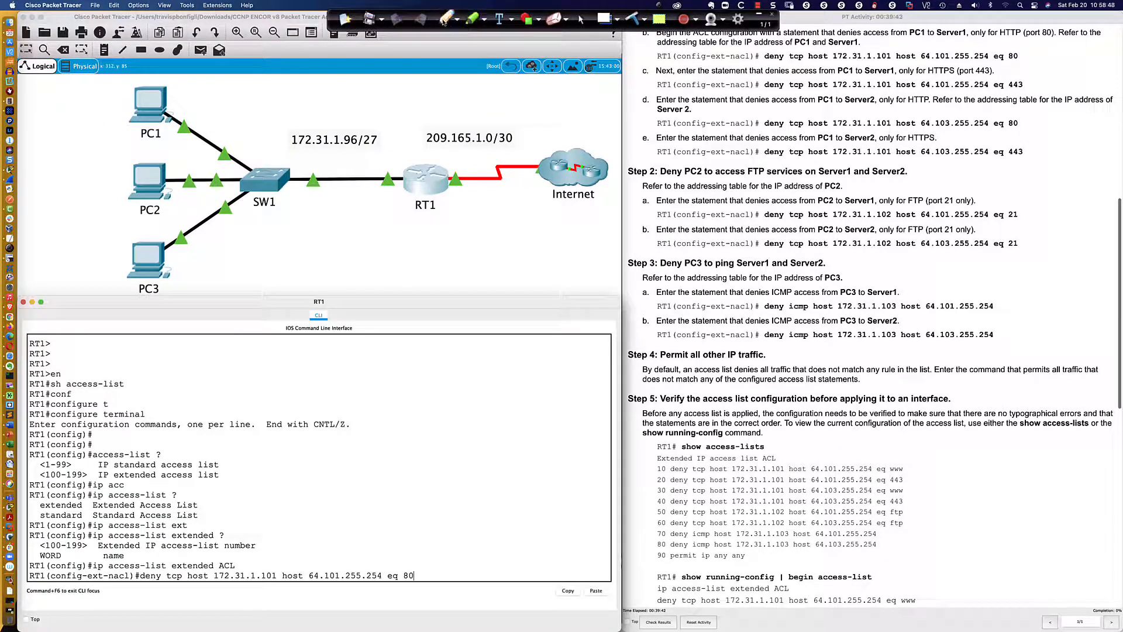
Draw a red arrow and dot on the topology marking traffic from SW1 entering RT1's LAN interface
{"action": "left_click", "coordinate": [445, 20]}
{"action": "mouse_move", "coordinate": [319, 193]}
{"action": "left_mouse_down"}
{"action": "mouse_move", "coordinate": [396, 197]}
{"action": "mouse_move", "coordinate": [388, 189]}
{"action": "mouse_move", "coordinate": [404, 180]}
{"action": "left_mouse_up"}
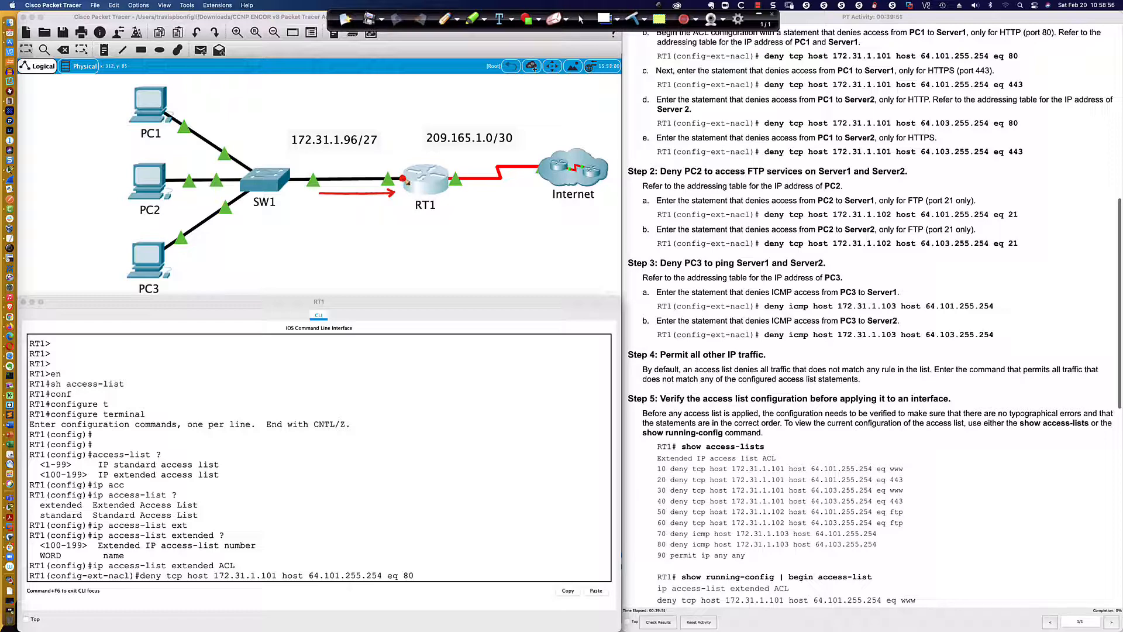
{"action": "left_click", "coordinate": [580, 19]}
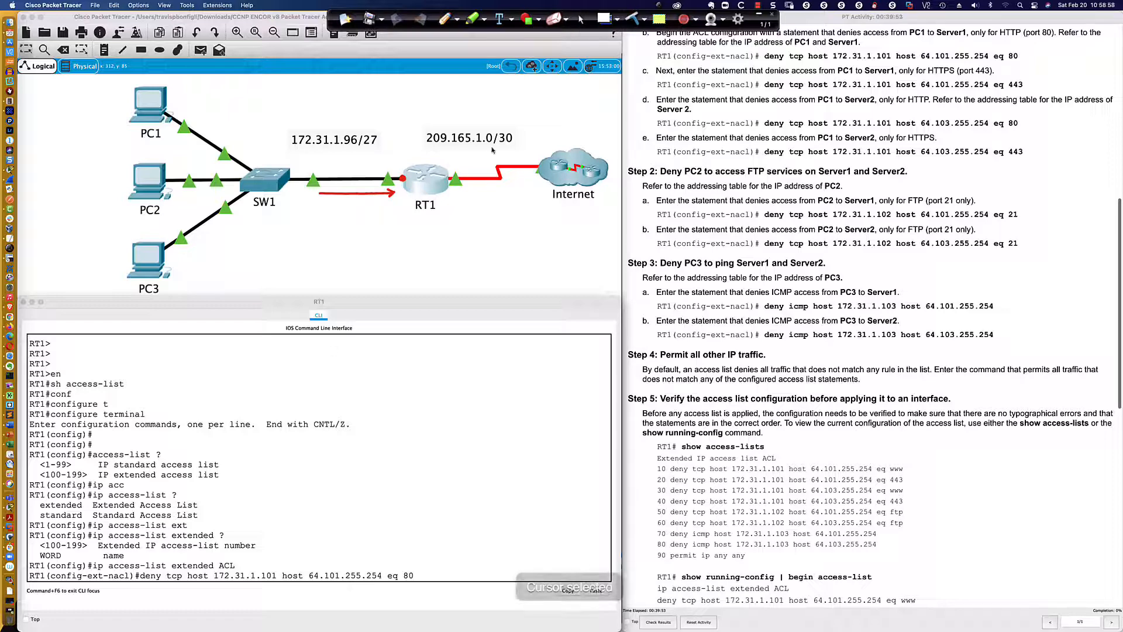
Highlight the source, protocol, destination and port in the pending PC1-to-Server1 HTTP deny statement and submit it
{"action": "left_click", "coordinate": [187, 576]}
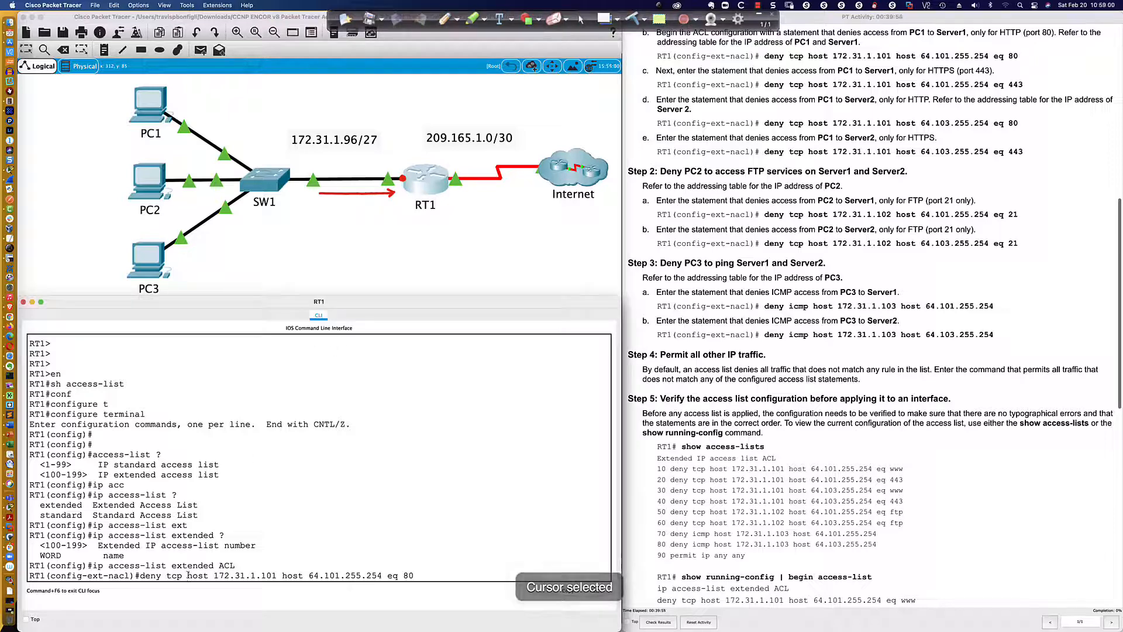
{"action": "left_click_drag", "start_coordinate": [187, 575], "coordinate": [277, 575]}
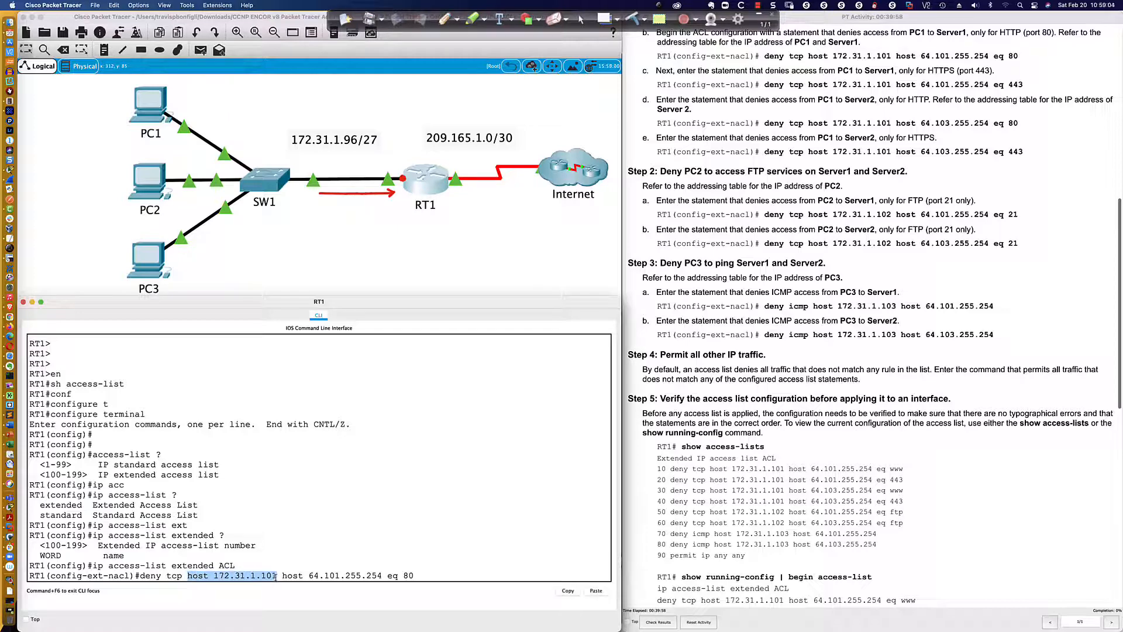
{"action": "left_click_drag", "start_coordinate": [166, 575], "coordinate": [182, 575]}
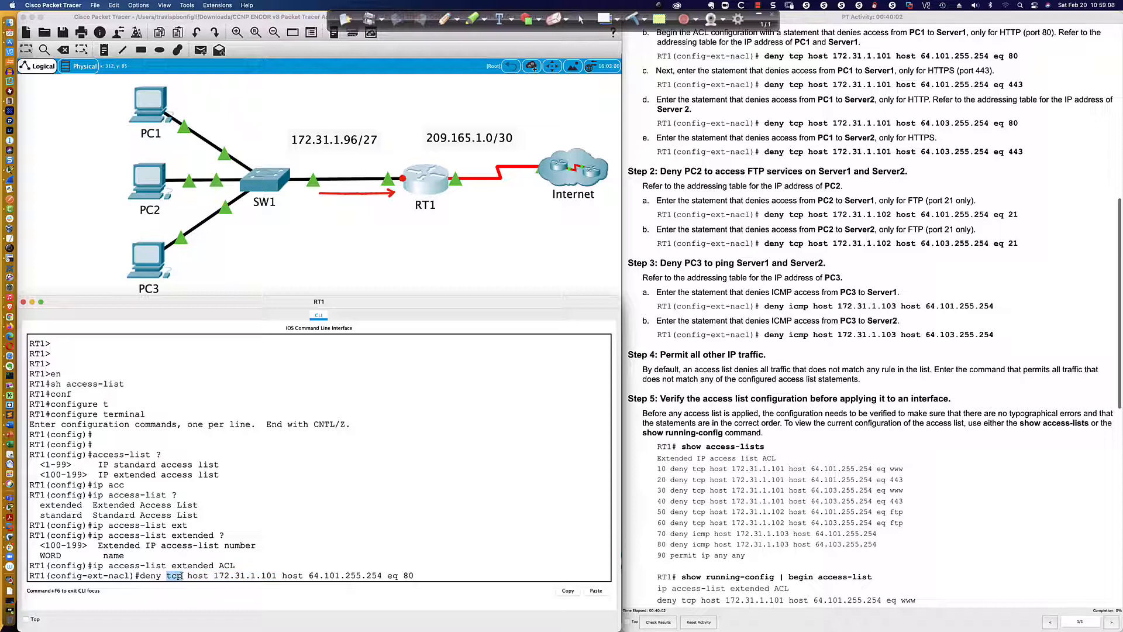
{"action": "left_click_drag", "start_coordinate": [283, 576], "coordinate": [382, 576]}
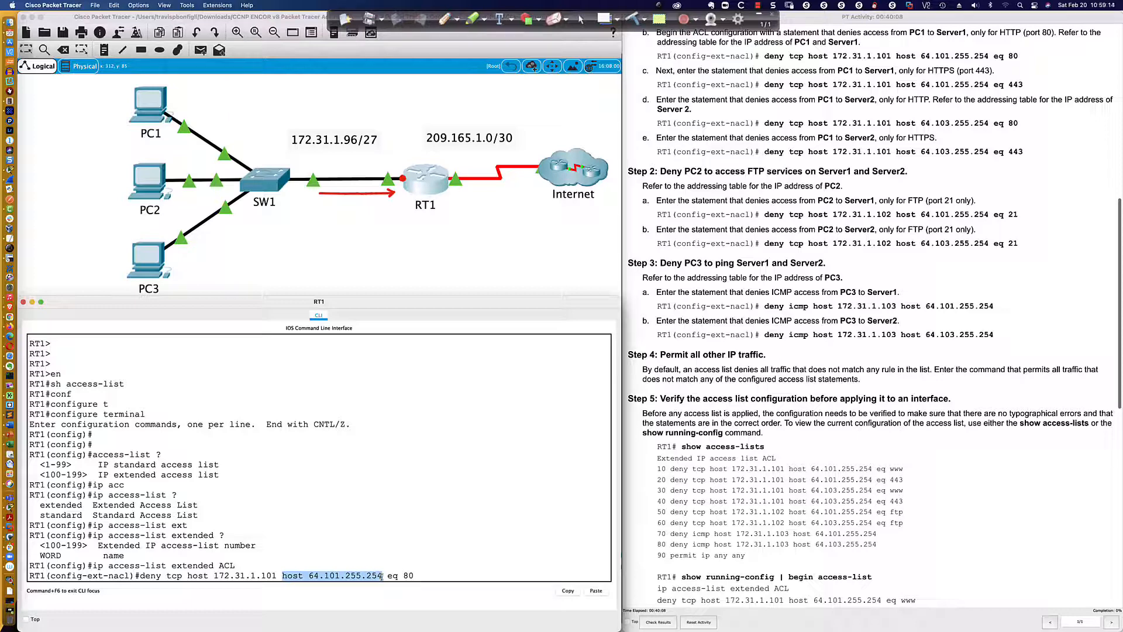
{"action": "left_click_drag", "start_coordinate": [387, 575], "coordinate": [414, 576]}
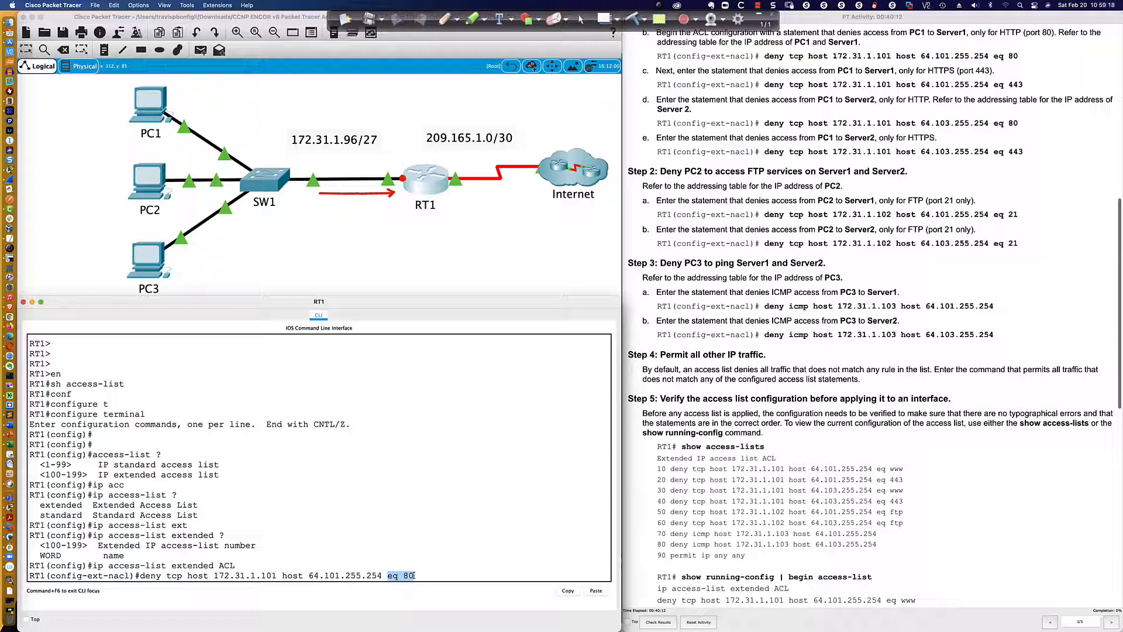
{"action": "left_click", "coordinate": [419, 575]}
{"action": "key", "text": "Return"}
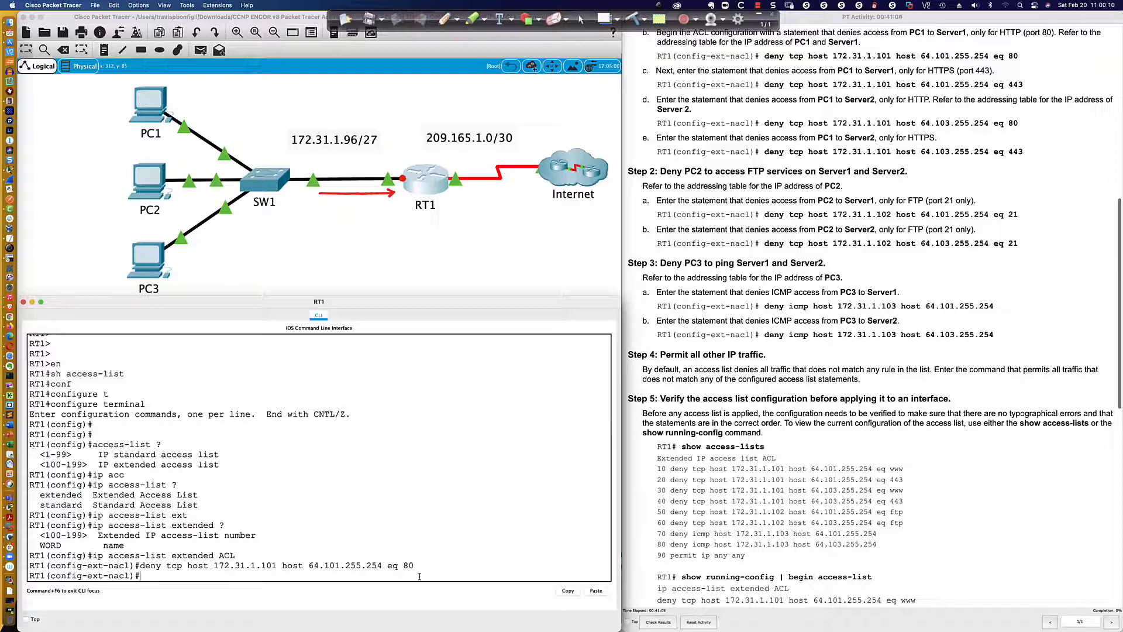
Add the HTTPS statement "deny tcp host 172.31.1.101 host 64.101.255.254 eq 443" to the ACL, highlighting its parts before submitting
{"action": "key", "text": "Up"}
{"action": "key", "text": "BackSpace"}
{"action": "key", "text": "BackSpace"}
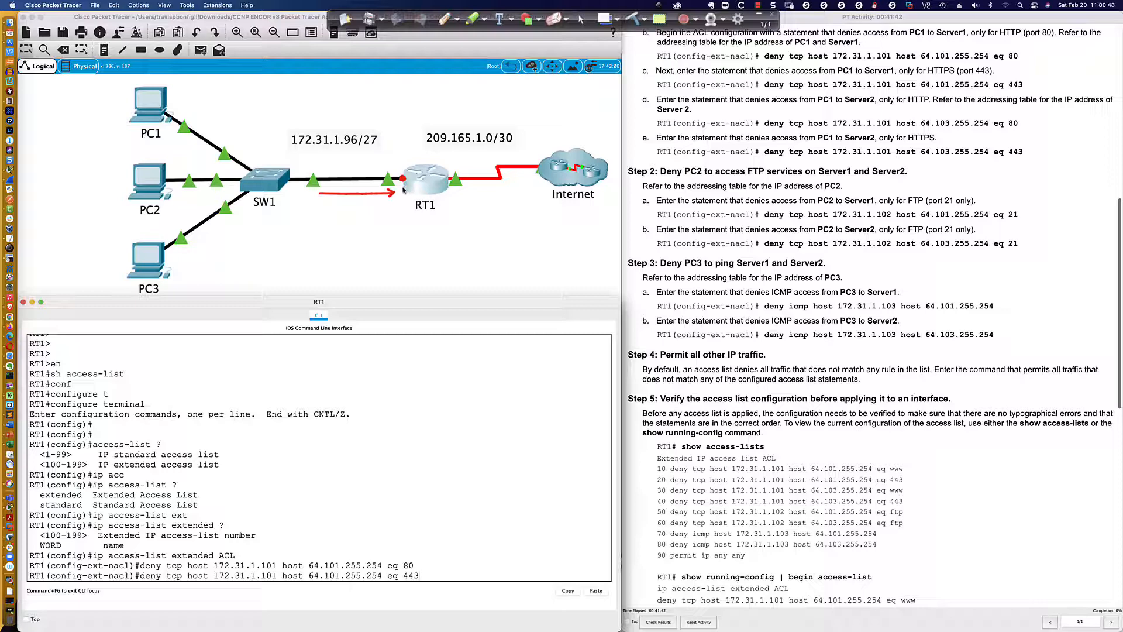
{"action": "scroll", "coordinate": [405, 188], "scroll_direction": "down", "scroll_amount": 2}
{"action": "scroll", "coordinate": [403, 187], "scroll_direction": "up", "scroll_amount": 2}
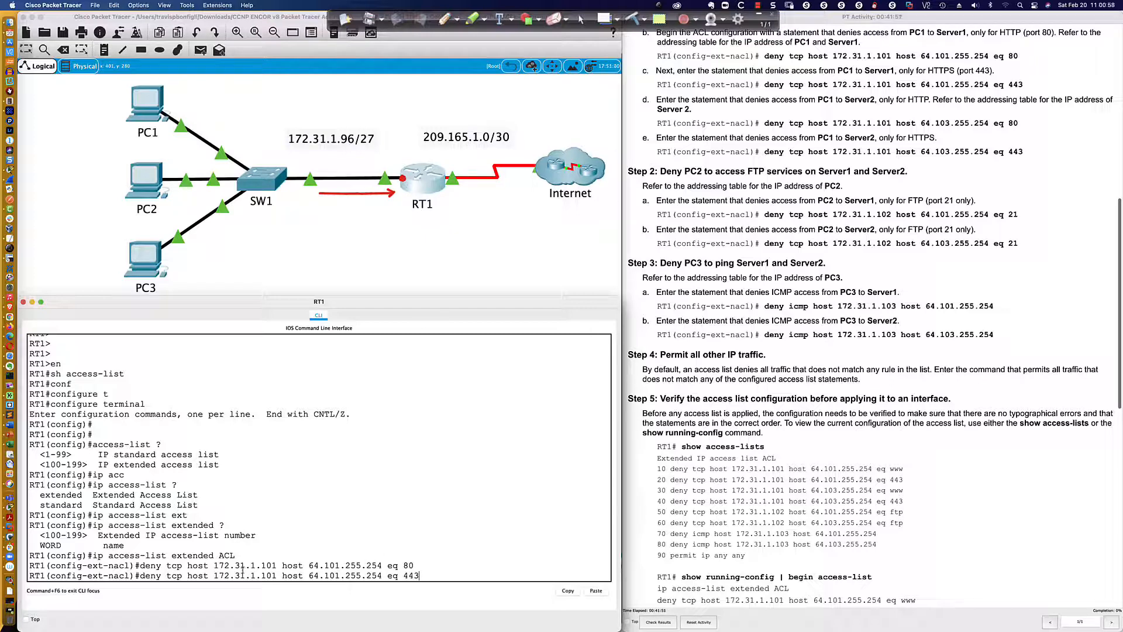
{"action": "left_click_drag", "start_coordinate": [214, 576], "coordinate": [275, 576]}
{"action": "left_click_drag", "start_coordinate": [166, 576], "coordinate": [182, 575]}
{"action": "left_click_drag", "start_coordinate": [309, 575], "coordinate": [419, 578]}
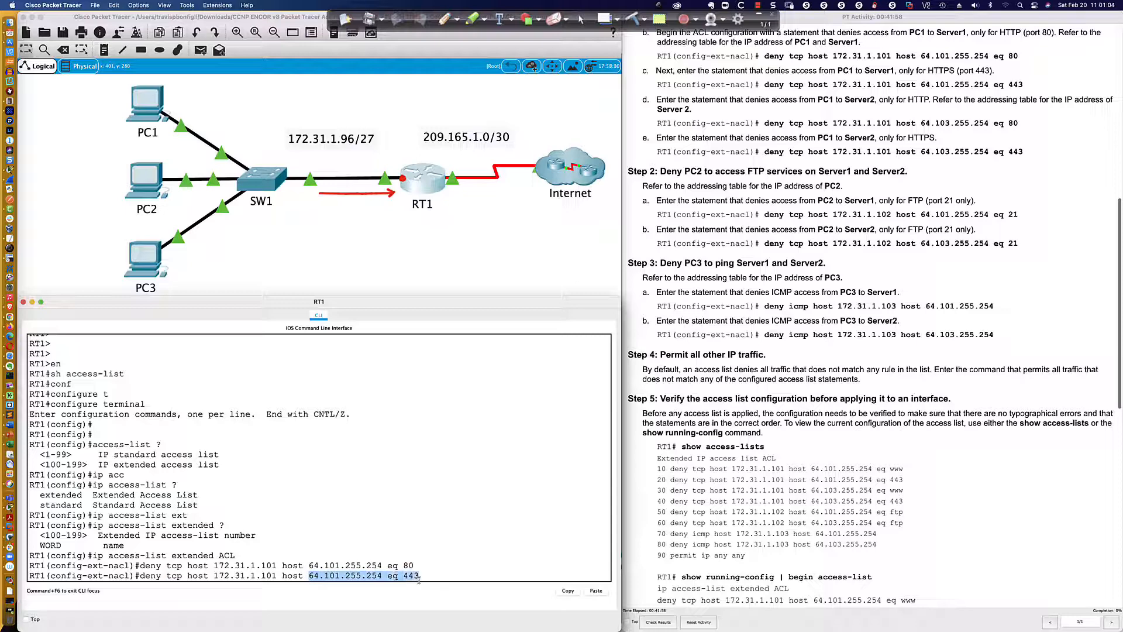
{"action": "left_click", "coordinate": [425, 577]}
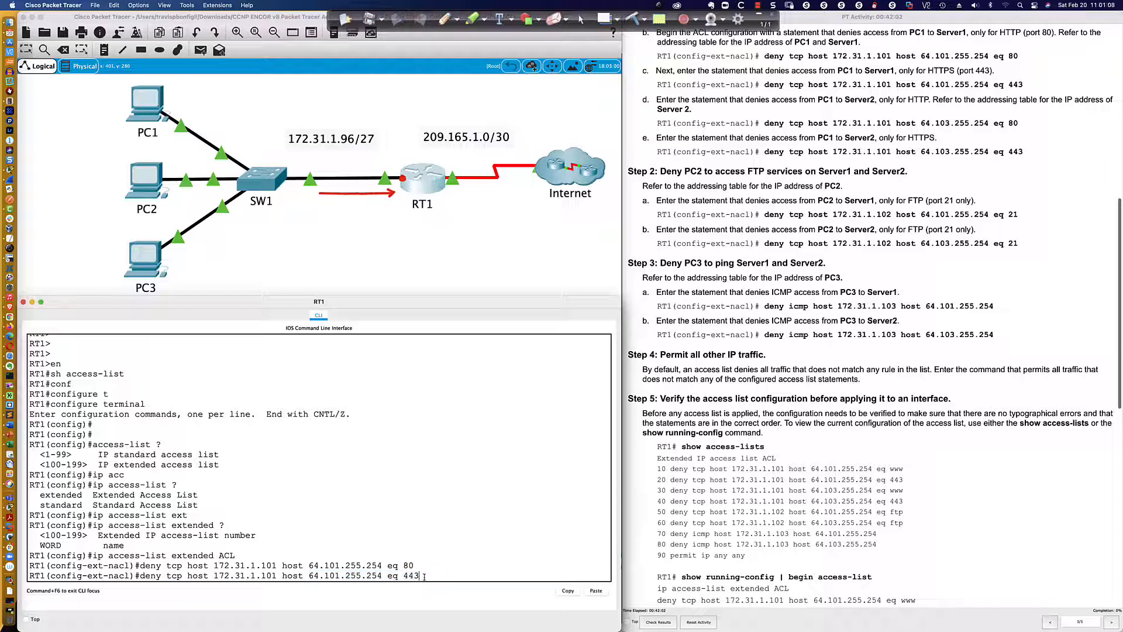
{"action": "key", "text": "Return"}
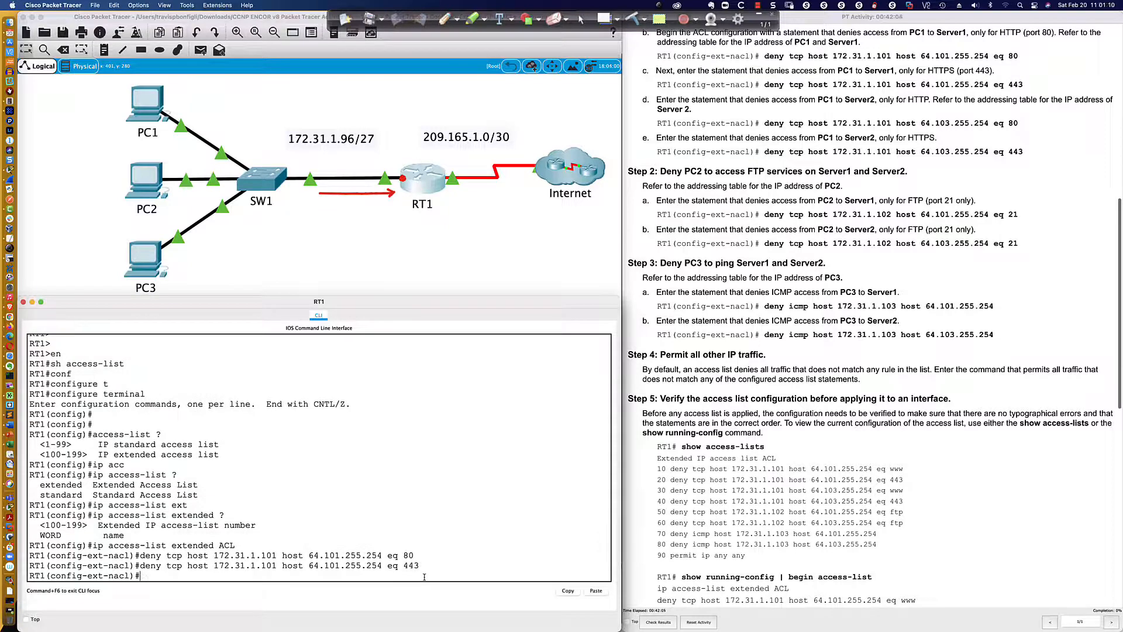
Add "deny tcp host 172.31.1.101 host 64.103.255.254 eq 80" to block PC1's HTTP access to Server2
{"action": "scroll", "coordinate": [656, 193], "scroll_direction": "down", "scroll_amount": 3}
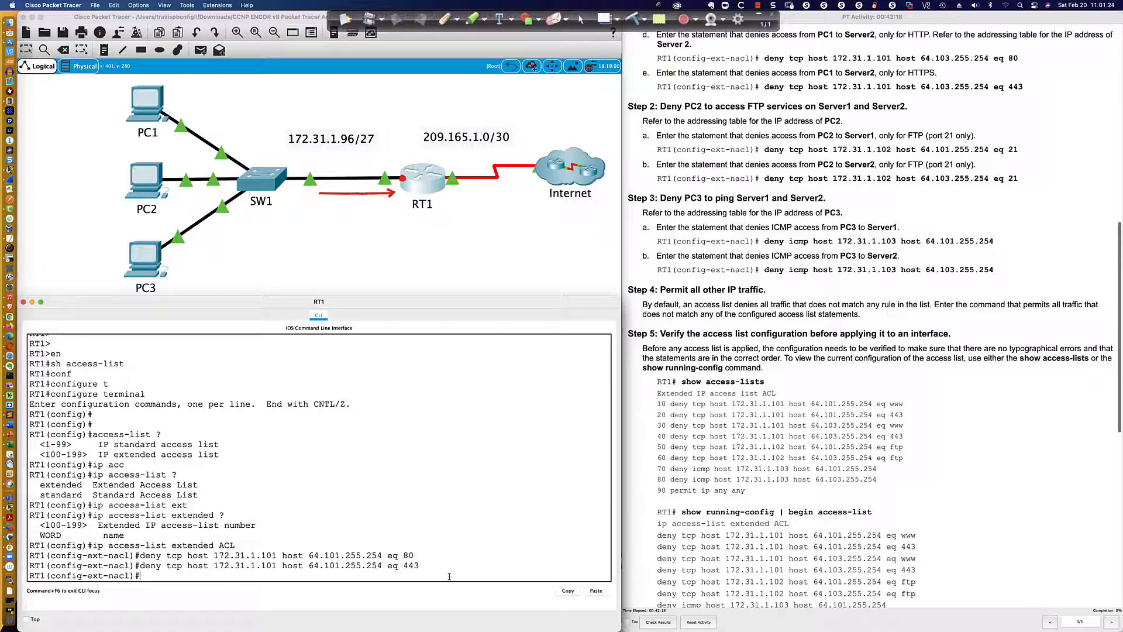
{"action": "type", "text": "deny tcp host 172.31.1.101 host 64.103.255.254 eq 80"}
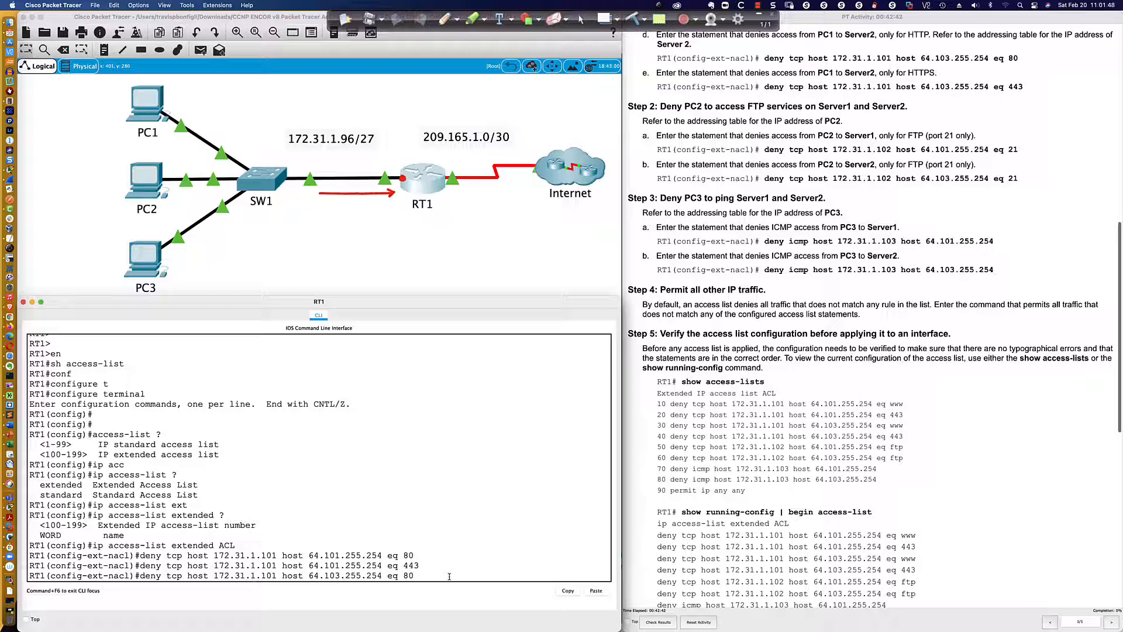
{"action": "key", "text": "Right"}
{"action": "key", "text": "Right"}
{"action": "key", "text": "Right"}
{"action": "key", "text": "Right"}
{"action": "key", "text": "Right"}
{"action": "key", "text": "Right"}
{"action": "key", "text": "Return"}
Reuse the previous statement with port 443 to deny PC1 HTTPS access to Server2 at 64.103.255.254
{"action": "key", "text": "Up"}
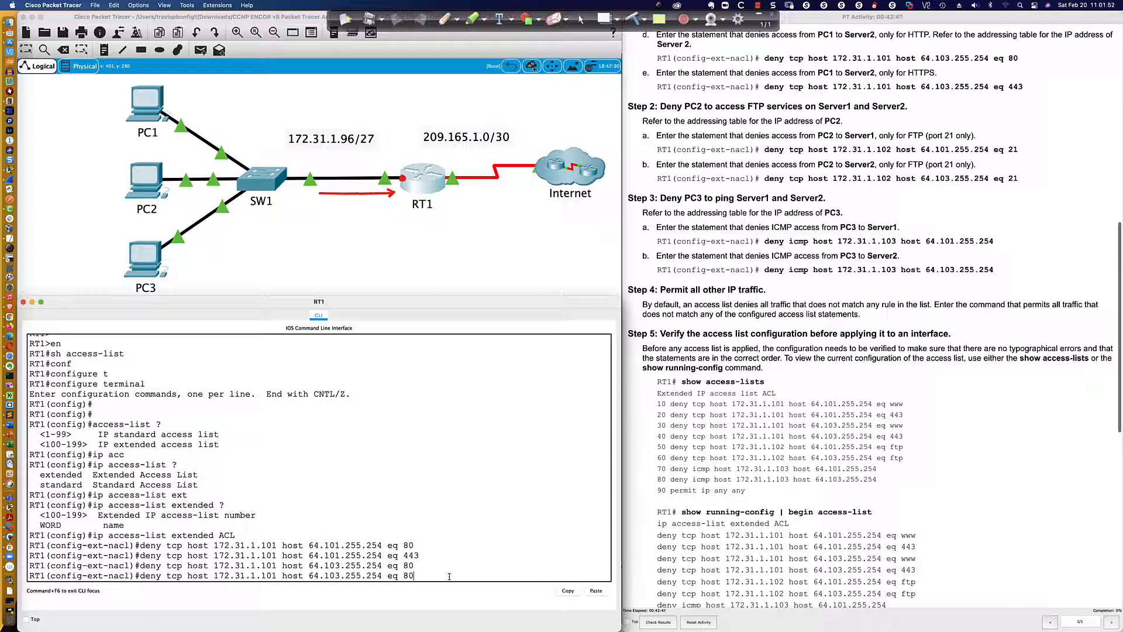
{"action": "key", "text": "BackSpace"}
{"action": "key", "text": "BackSpace"}
{"action": "type", "text": "443"}
{"action": "key", "text": "Return"}
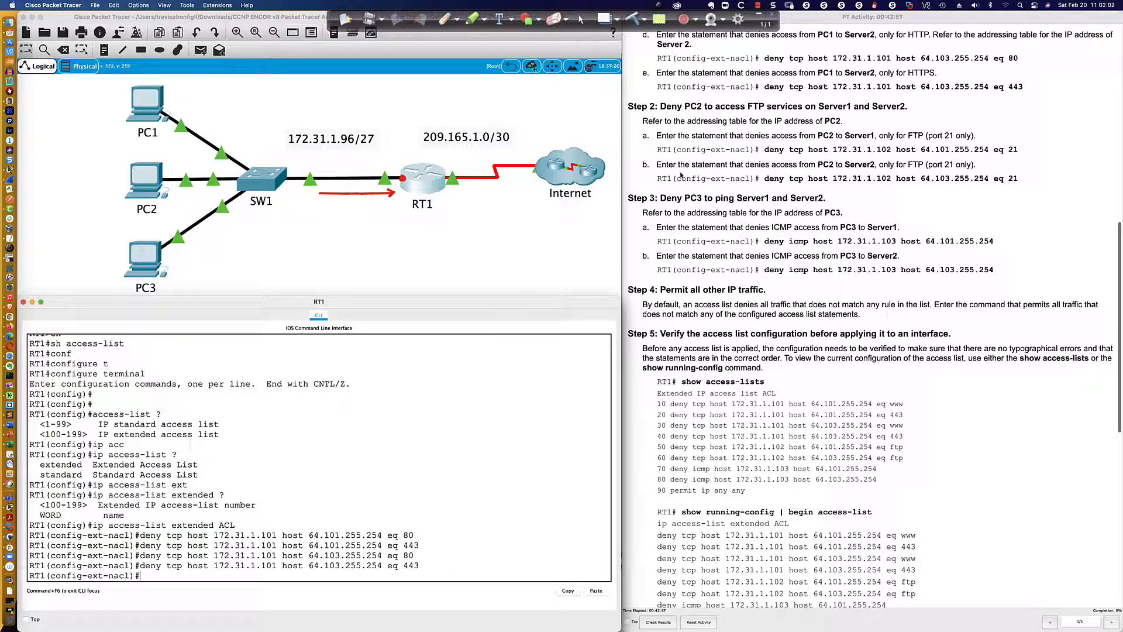
Paste the earlier deny statement for PC2's FTP rule and change its source host to 172.31.1.102
{"action": "scroll", "coordinate": [682, 175], "scroll_direction": "down", "scroll_amount": 3}
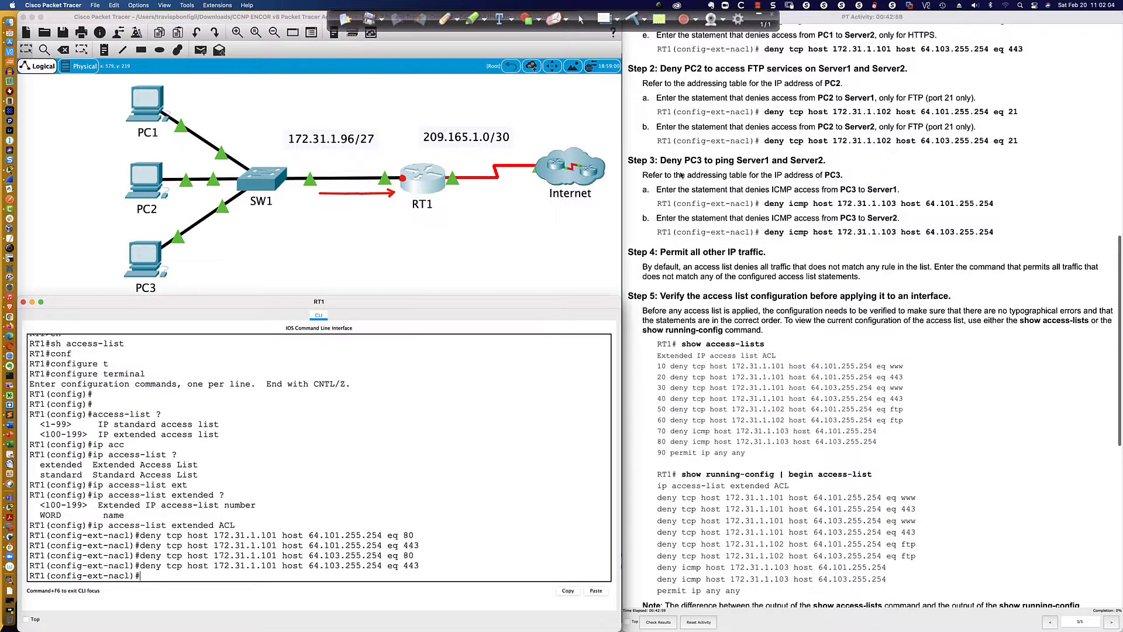
{"action": "scroll", "coordinate": [681, 174], "scroll_direction": "down", "scroll_amount": 2}
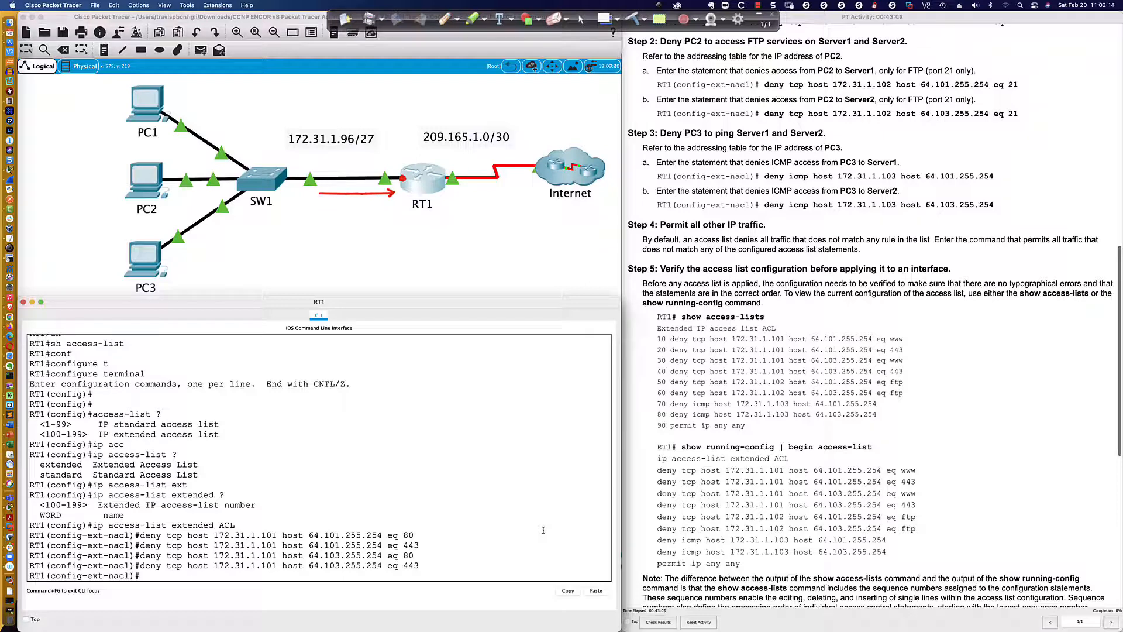
{"action": "type", "text": "deny tcp host 172.31.1.101 host 64.103.255.254 eq 80"}
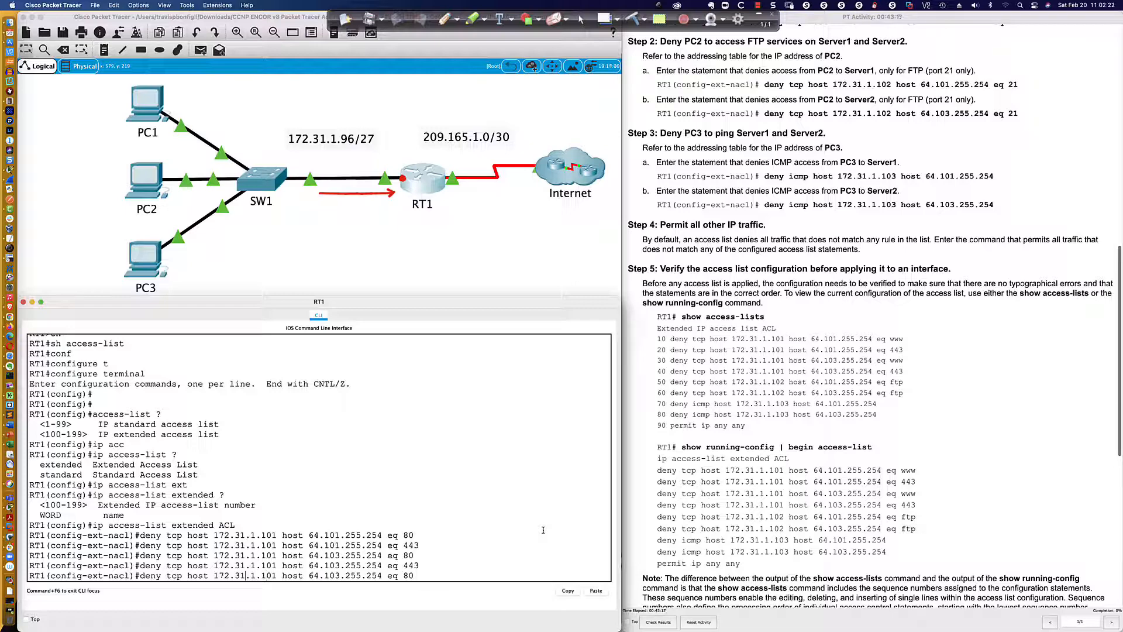
{"action": "key", "text": "Left"}
{"action": "key", "text": "BackSpace"}
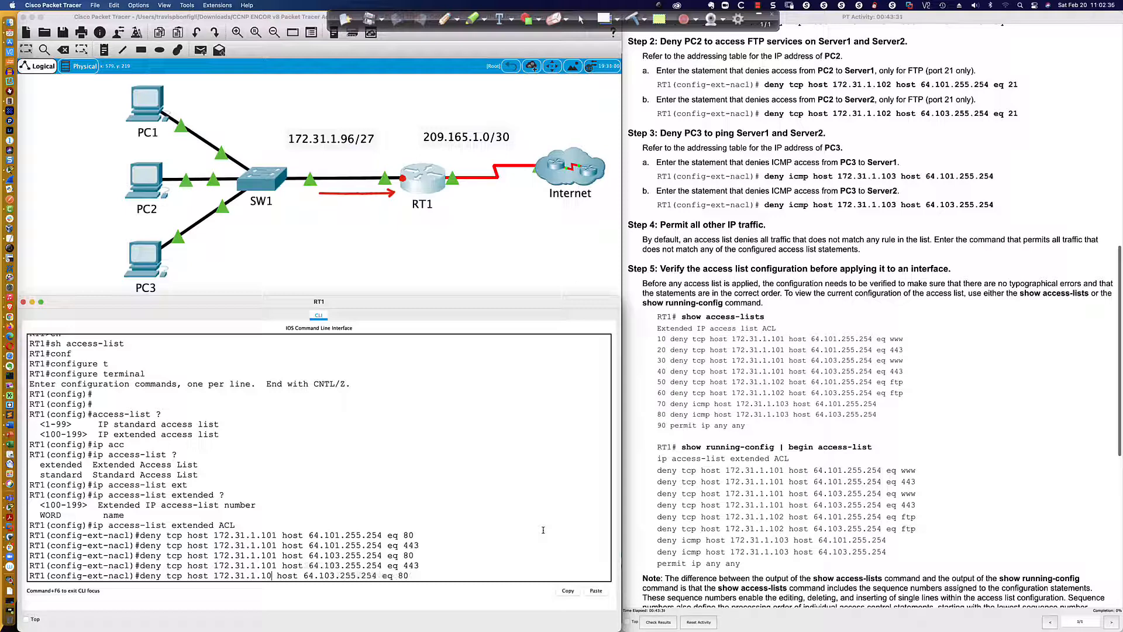
{"action": "type", "text": "2"}
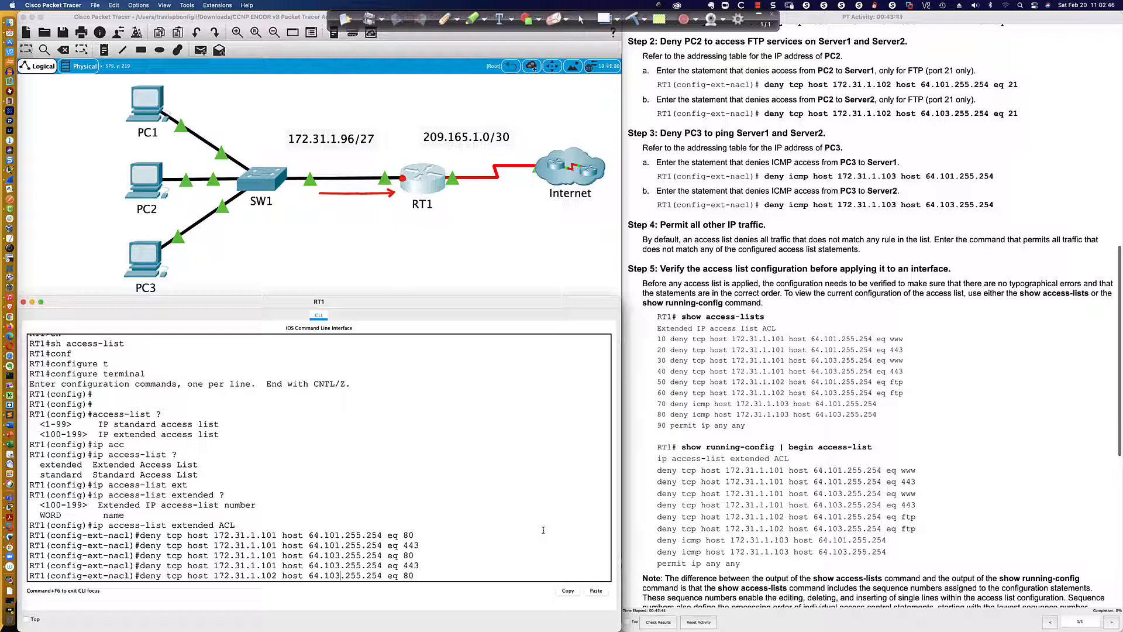
Set the pending PC2 statement's destination to 64.101.255.254 and its port to 21, and submit it
{"action": "key", "text": "BackSpace"}
{"action": "type", "text": "1"}
{"action": "key", "text": "BackSpace"}
{"action": "key", "text": "BackSpace"}
{"action": "type", "text": "1"}
{"action": "key", "text": "BackSpace"}
{"action": "type", "text": "2"}
{"action": "key", "text": "Return"}
Reuse the PC2 FTP statement with destination host 64.103.255.254 to deny PC2 FTP access to Server2
{"action": "key", "text": "Up"}
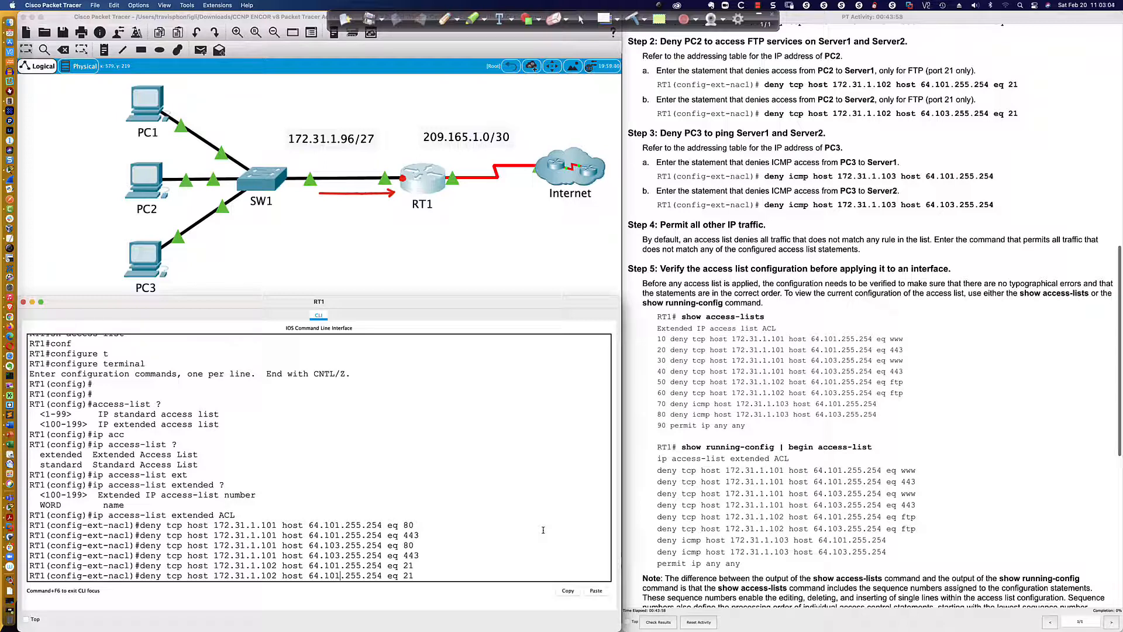
{"action": "key", "text": "Left"}
{"action": "key", "text": "Left"}
{"action": "key", "text": "Left"}
{"action": "key", "text": "Left"}
{"action": "key", "text": "Left"}
{"action": "key", "text": "Left"}
{"action": "key", "text": "Left"}
{"action": "key", "text": "Left"}
{"action": "key", "text": "Left"}
{"action": "key", "text": "Left"}
{"action": "key", "text": "Left"}
{"action": "key", "text": "Left"}
{"action": "key", "text": "Left"}
{"action": "key", "text": "Left"}
{"action": "key", "text": "BackSpace"}
{"action": "type", "text": "3"}
{"action": "key", "text": "Return"}
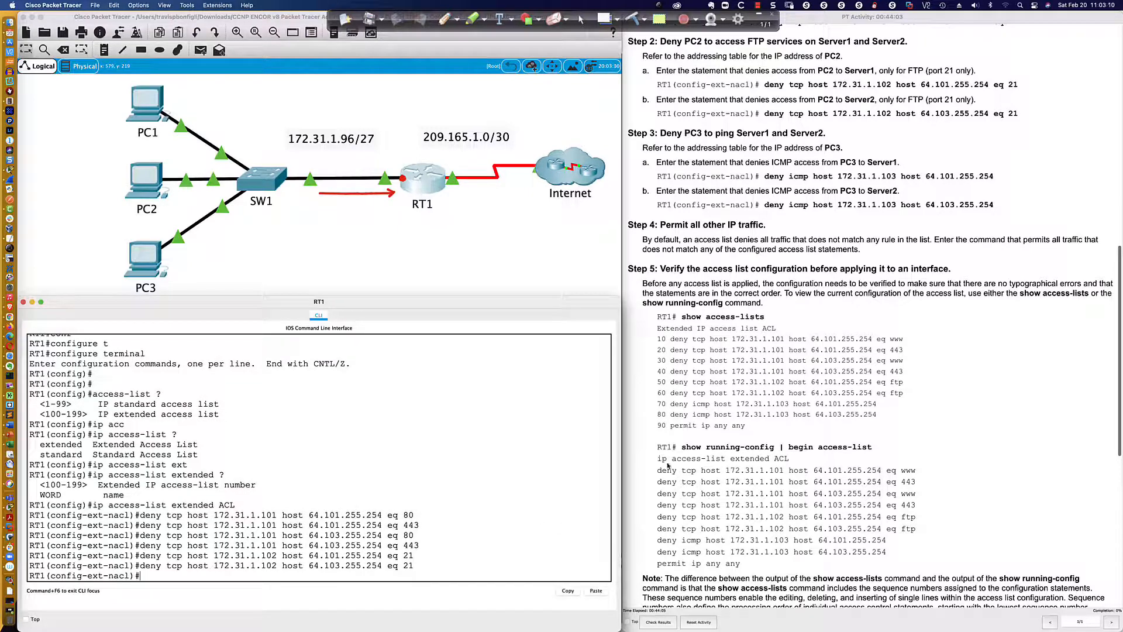
{"action": "scroll", "coordinate": [736, 376], "scroll_direction": "down", "scroll_amount": 1}
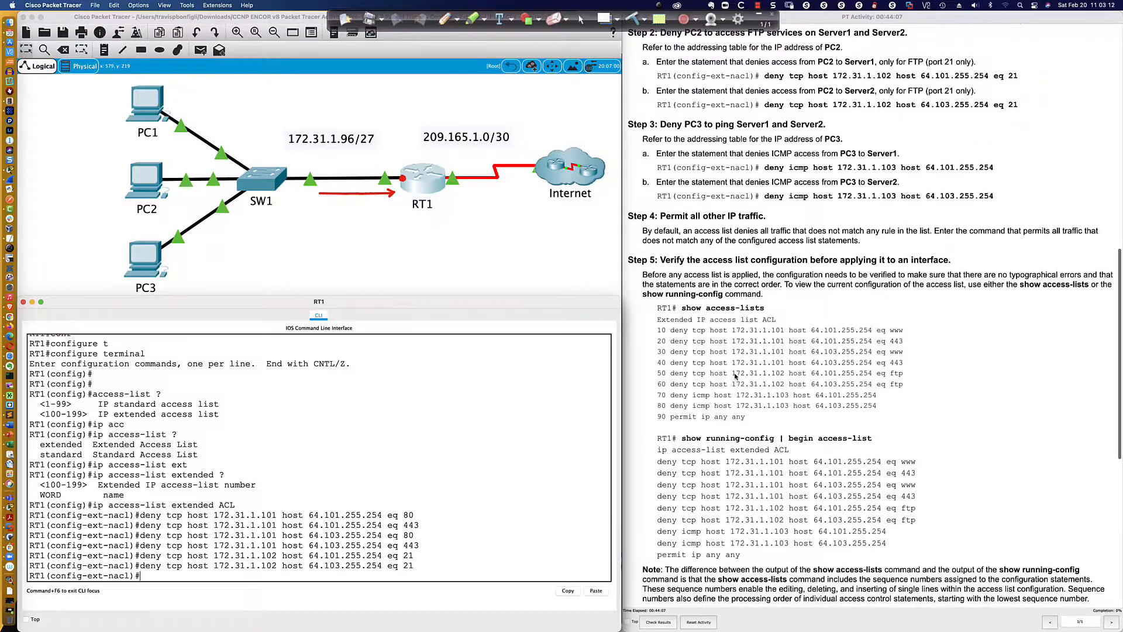
{"action": "scroll", "coordinate": [735, 376], "scroll_direction": "down", "scroll_amount": 9}
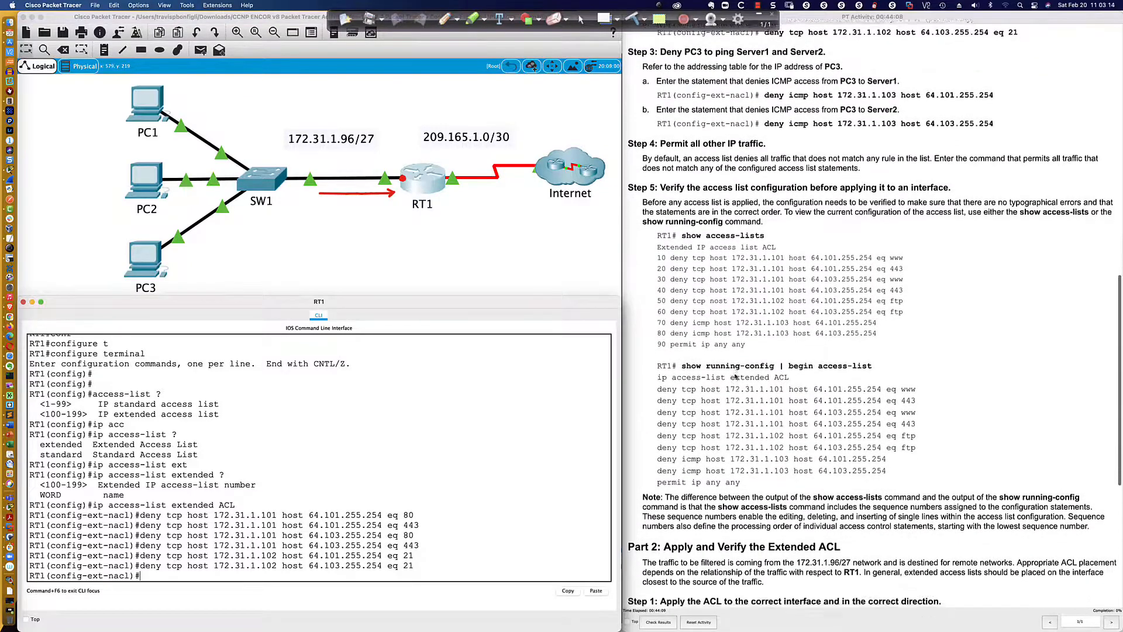
{"action": "scroll", "coordinate": [735, 376], "scroll_direction": "down", "scroll_amount": 1}
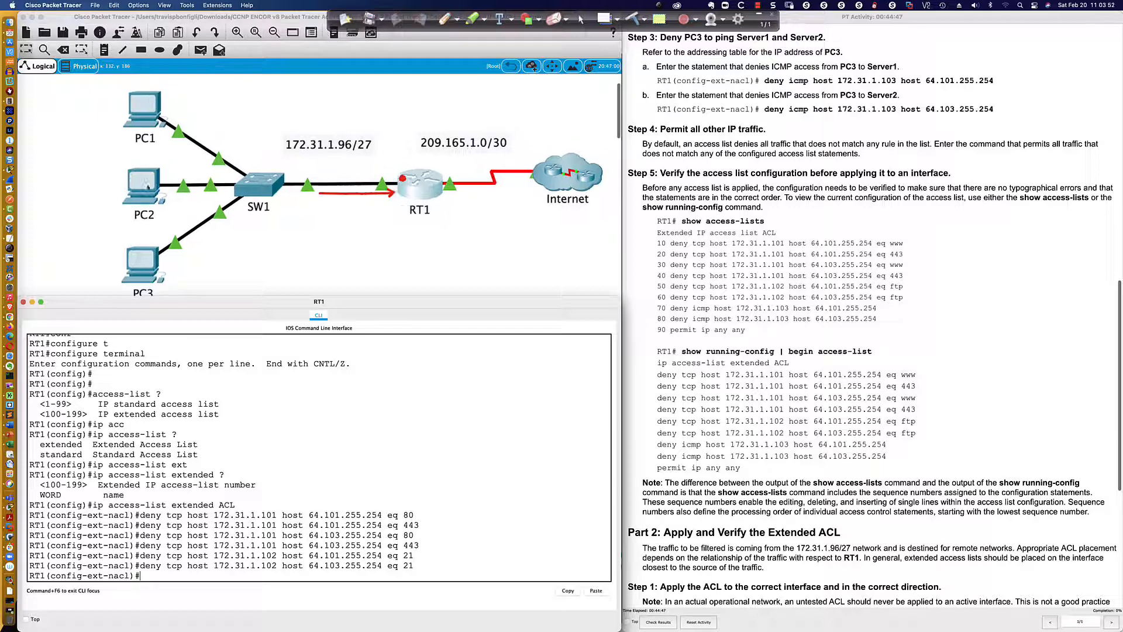
{"action": "scroll", "coordinate": [148, 187], "scroll_direction": "up", "scroll_amount": 1}
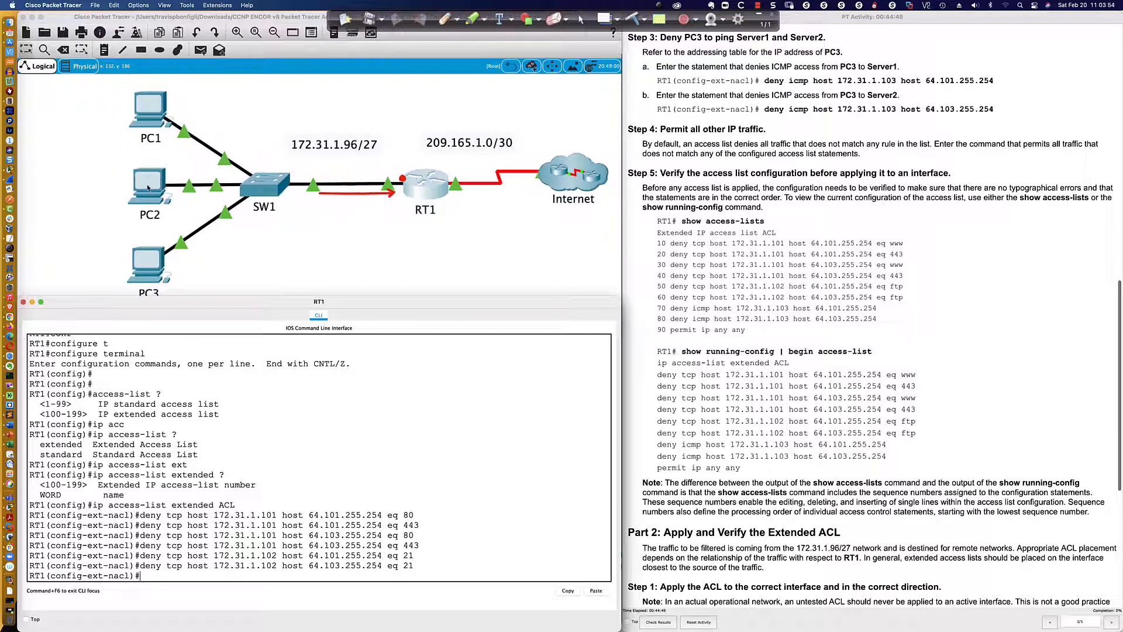
{"action": "scroll", "coordinate": [148, 187], "scroll_direction": "down", "scroll_amount": 1}
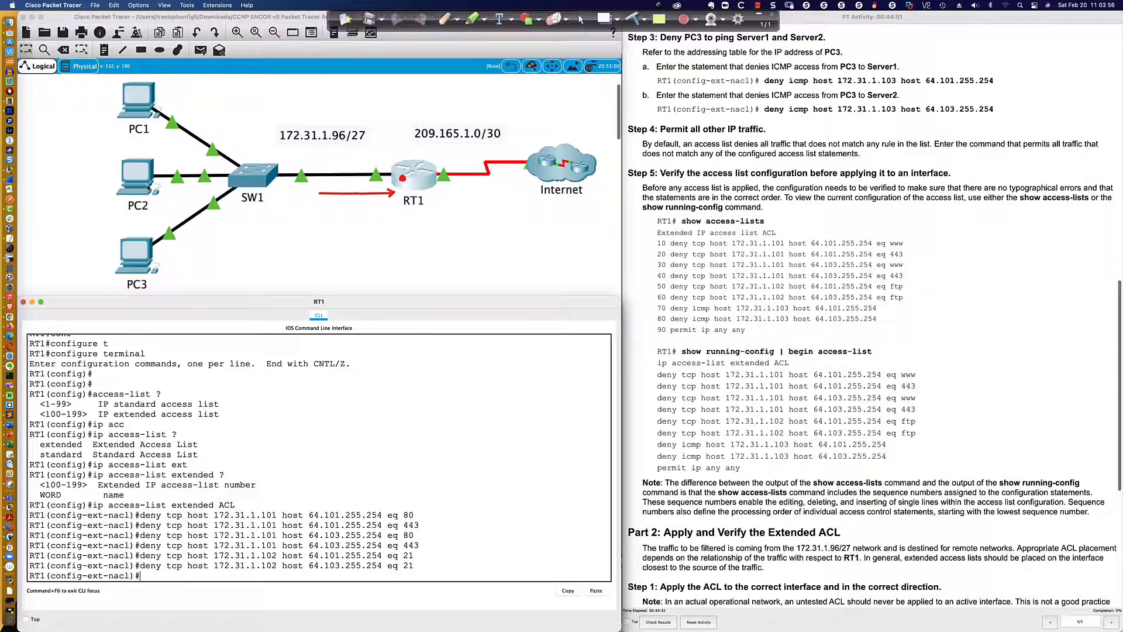
Check PC1's web access to Server2 at 64.103.255.254 by browsing the linked pages, including Copyrights and Image
{"action": "left_click", "coordinate": [148, 103]}
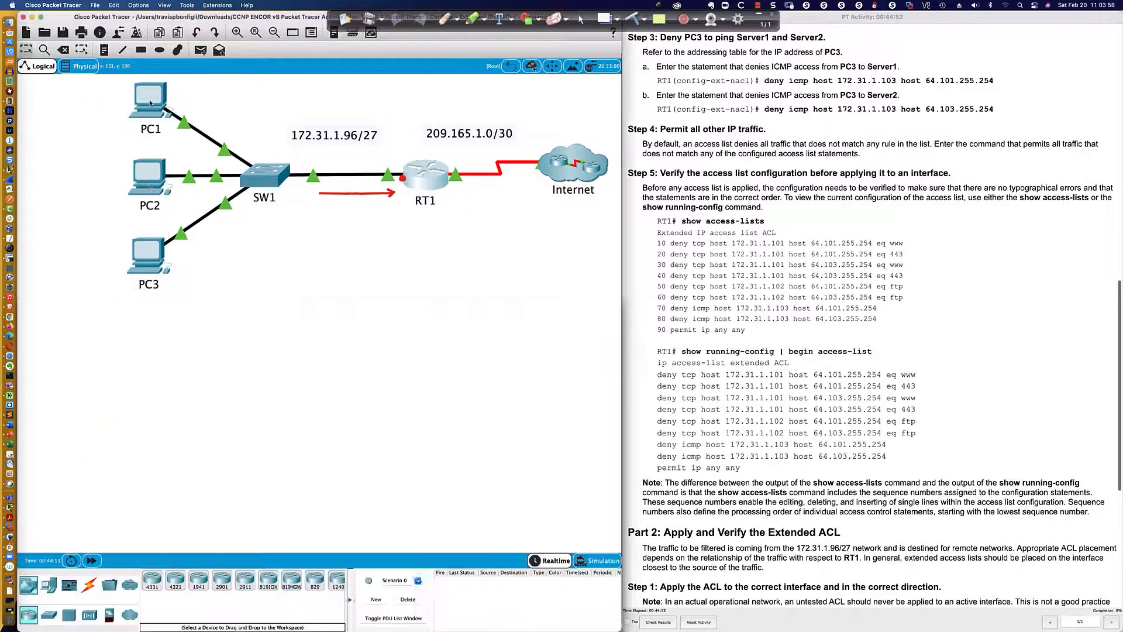
{"action": "left_click", "coordinate": [75, 438]}
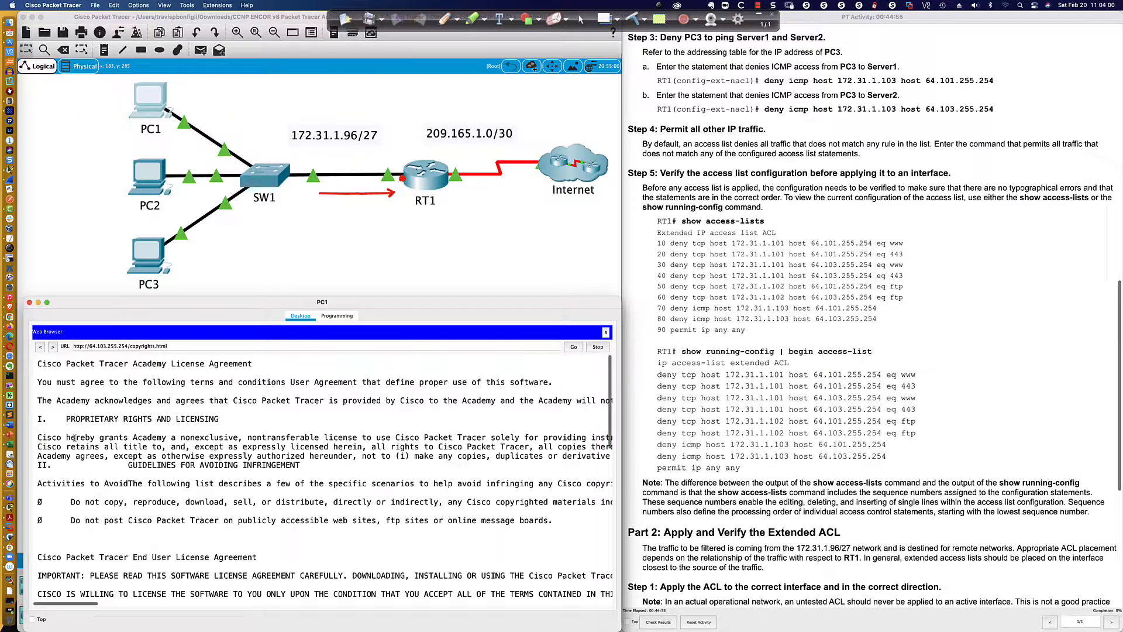
{"action": "left_click", "coordinate": [40, 347]}
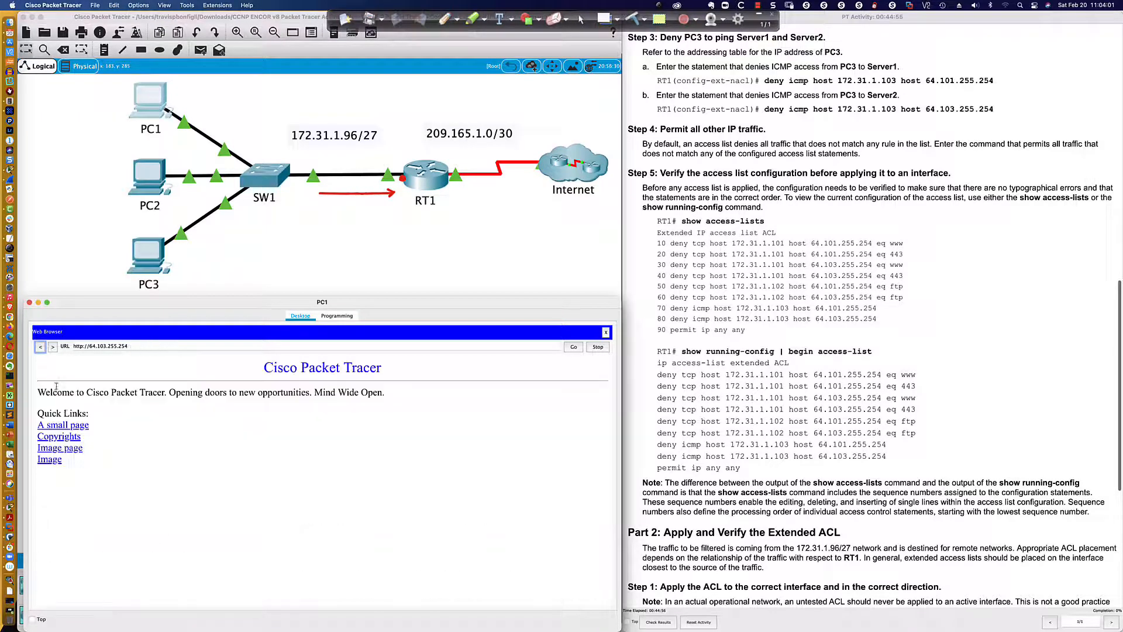
{"action": "left_click", "coordinate": [73, 427]}
{"action": "left_click", "coordinate": [48, 376]}
{"action": "left_click", "coordinate": [63, 462]}
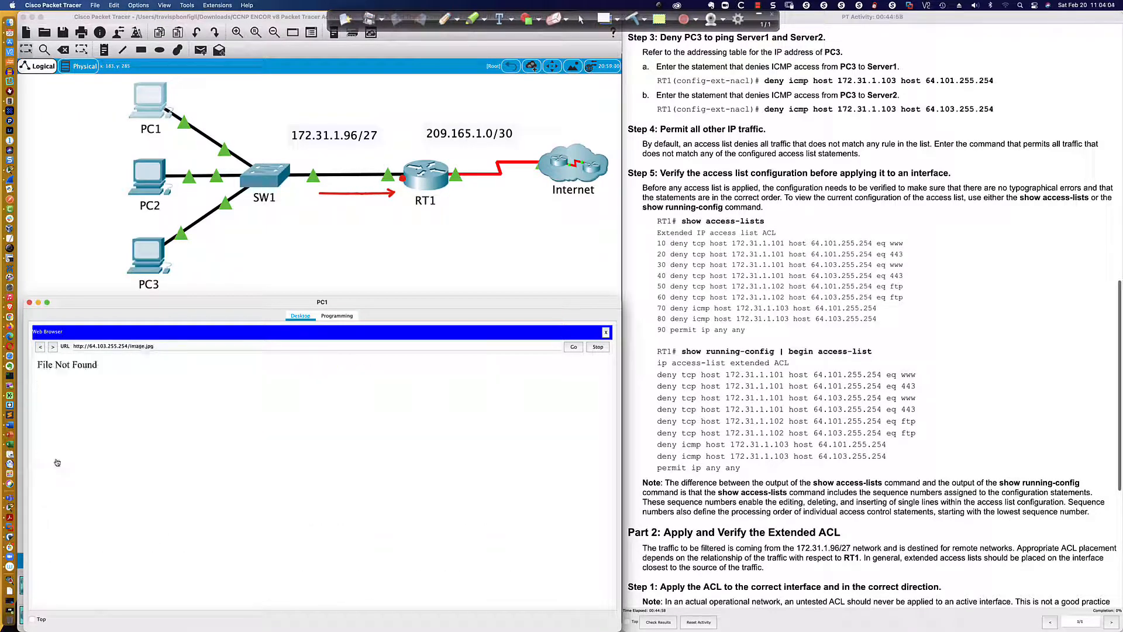
{"action": "left_click", "coordinate": [40, 347]}
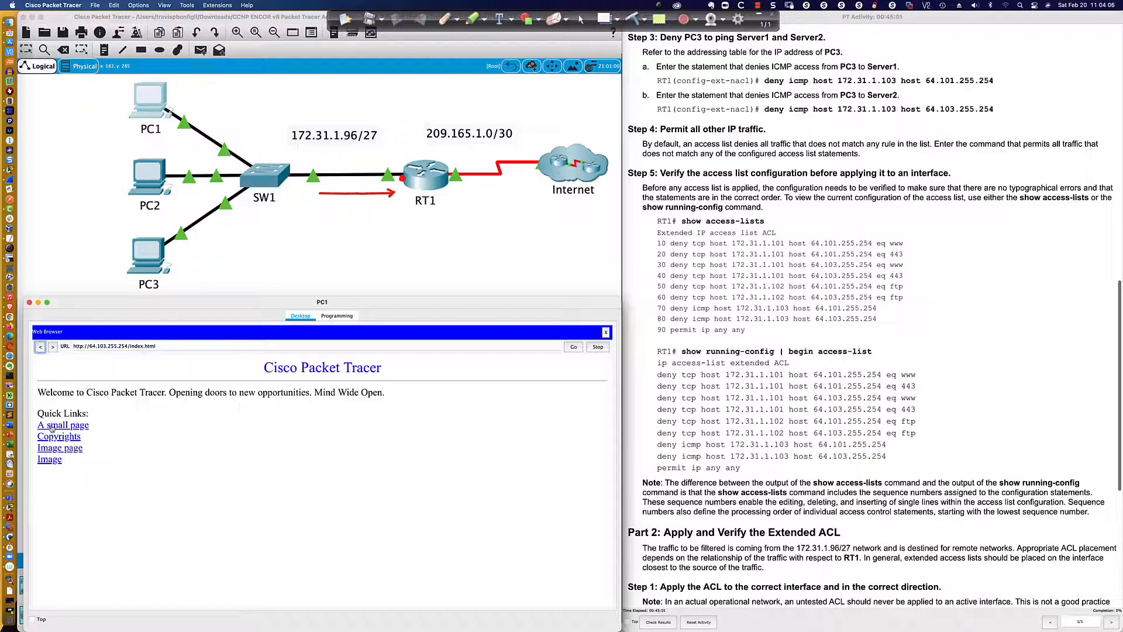
{"action": "left_click", "coordinate": [56, 437]}
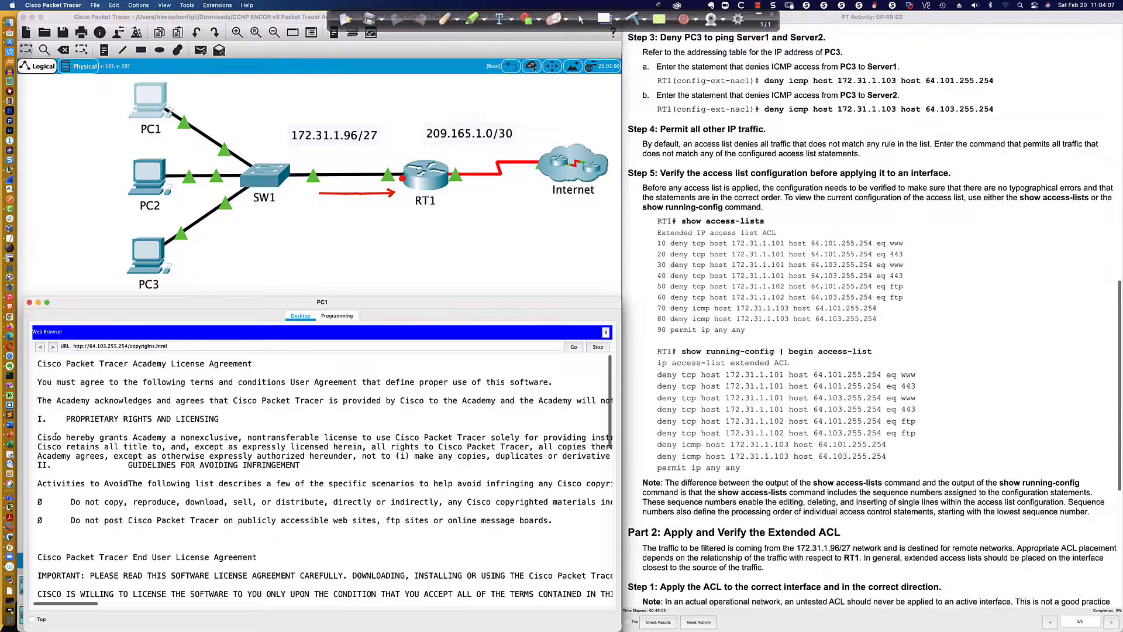
{"action": "left_click", "coordinate": [40, 347]}
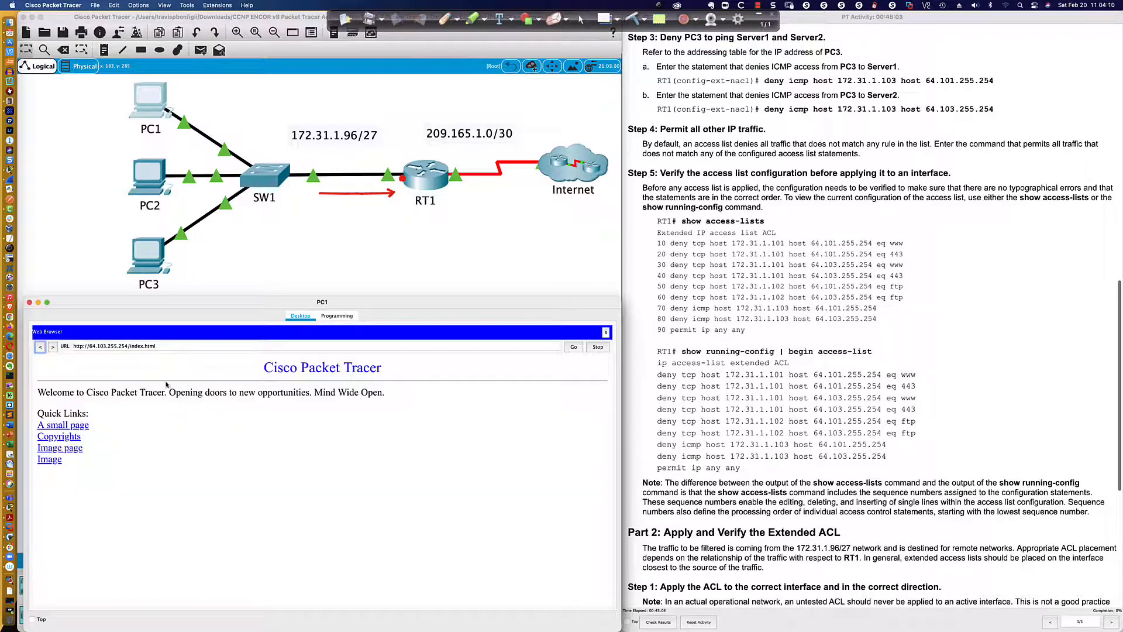
Test FTP access from PC2's command prompt to Server1 at 64.101.255.254, leaving the login blank
{"action": "left_click", "coordinate": [149, 175]}
{"action": "left_click_drag", "start_coordinate": [505, 193], "coordinate": [619, 298]}
{"action": "left_click", "coordinate": [438, 349]}
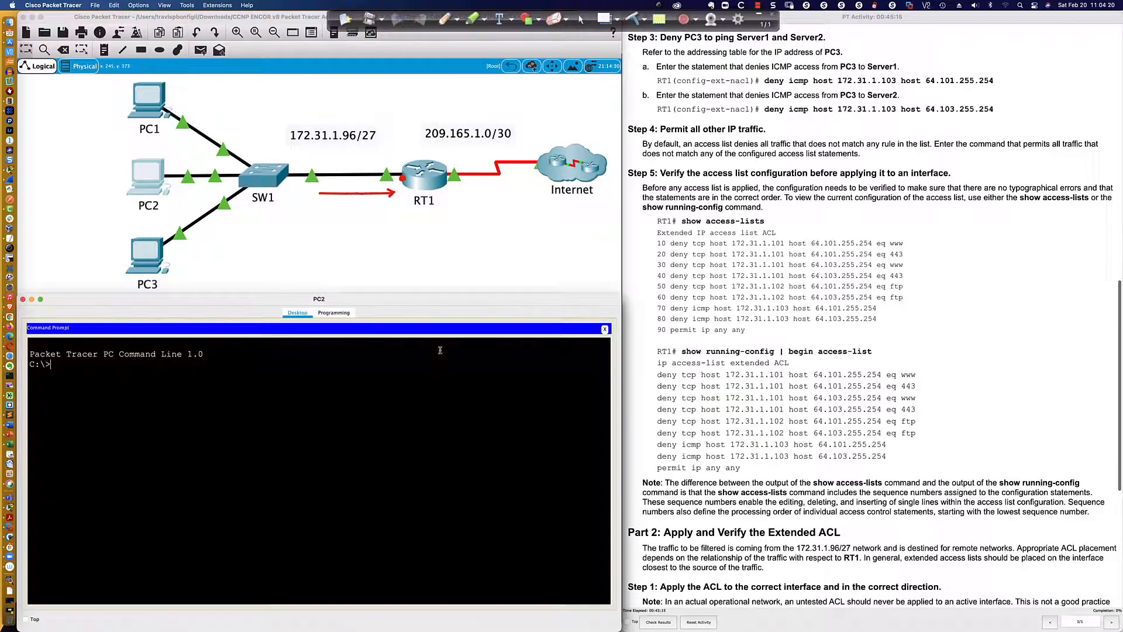
{"action": "type", "text": "ftp 64.101.255.254"}
{"action": "key", "text": "Return"}
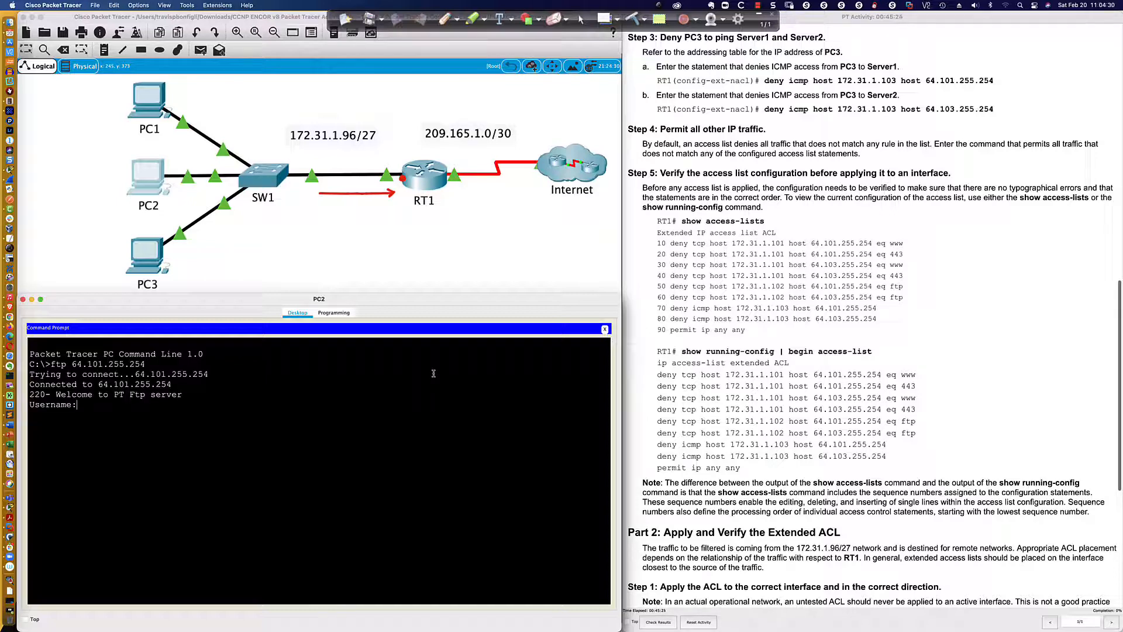
{"action": "key", "text": "Return"}
{"action": "key", "text": "Return"}
{"action": "key", "text": "Return"}
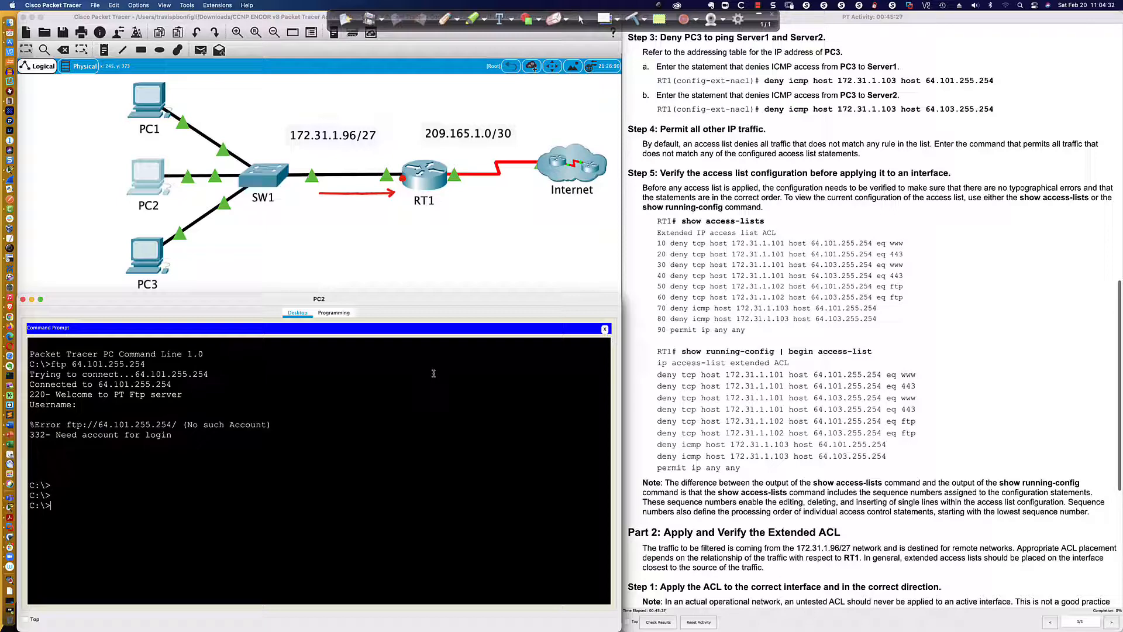
Try to open an FTP connection from PC2 to 64.102.255.254
{"action": "key", "text": "Up"}
{"action": "key", "text": "Left"}
{"action": "key", "text": "Left"}
{"action": "key", "text": "Left"}
{"action": "key", "text": "Left"}
{"action": "key", "text": "Left"}
{"action": "key", "text": "Left"}
{"action": "key", "text": "Left"}
{"action": "key", "text": "Left"}
{"action": "key", "text": "BackSpace"}
{"action": "type", "text": "2"}
{"action": "key", "text": "Return"}
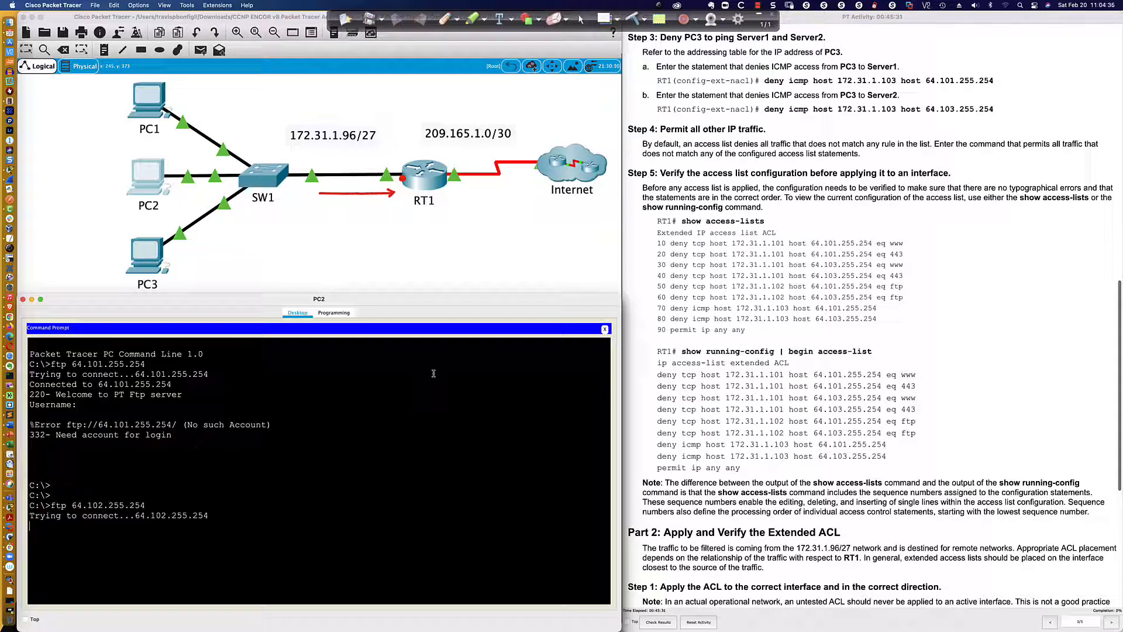
{"action": "key", "text": "Return"}
{"action": "key", "text": "Return"}
{"action": "key", "text": "Return"}
Reuse the FTP command with address 64.103.255.254 to test PC2's FTP access to Server2
{"action": "key", "text": "Up"}
{"action": "key", "text": "Left"}
{"action": "key", "text": "Left"}
{"action": "key", "text": "Left"}
{"action": "key", "text": "Left"}
{"action": "key", "text": "Left"}
{"action": "key", "text": "Left"}
{"action": "key", "text": "Left"}
{"action": "key", "text": "Left"}
{"action": "key", "text": "BackSpace"}
{"action": "type", "text": "3"}
{"action": "key", "text": "Return"}
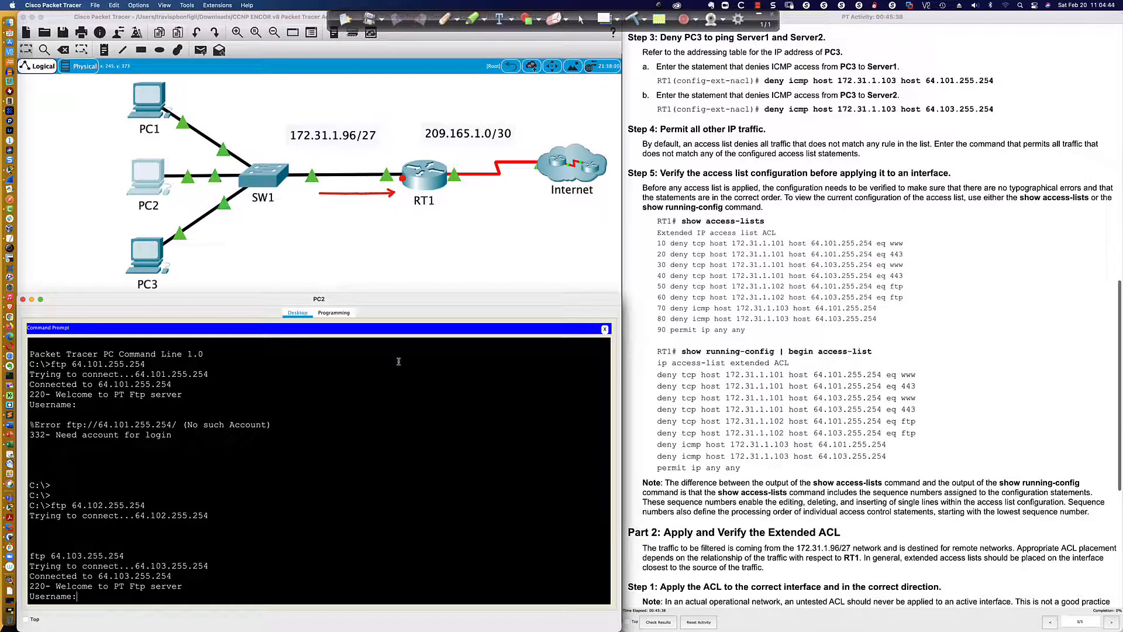
Ping Server1 at 64.101.255.254 from PC3's command prompt, with the PC3 window enlarged below the topology
{"action": "left_click", "coordinate": [143, 253]}
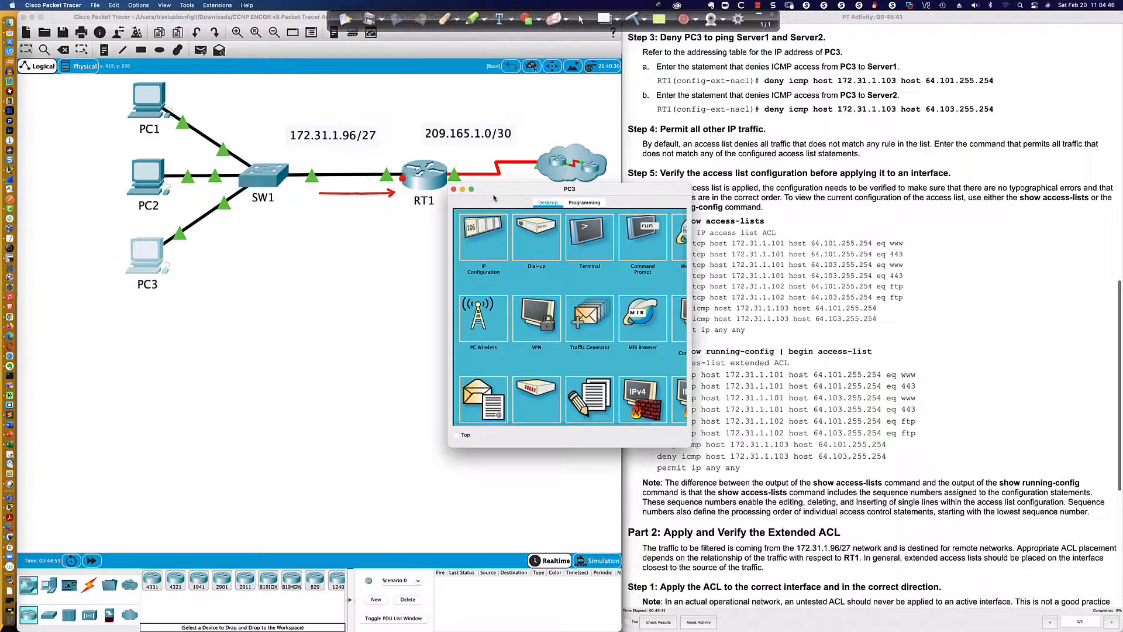
{"action": "left_click_drag", "start_coordinate": [500, 191], "coordinate": [62, 381]}
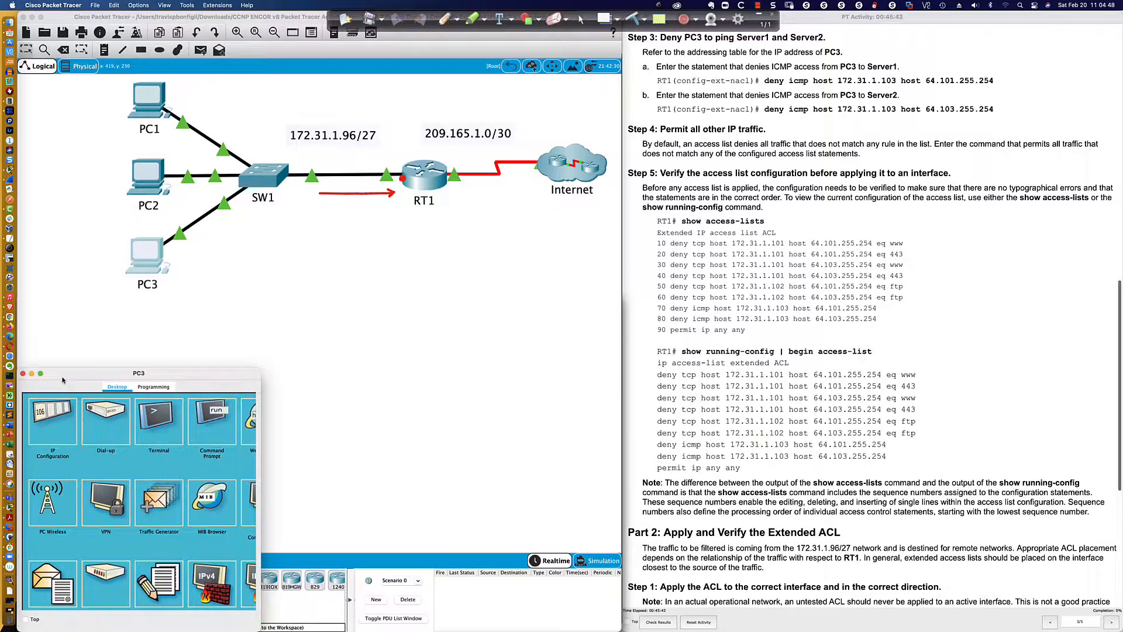
{"action": "left_click_drag", "start_coordinate": [261, 369], "coordinate": [623, 297]}
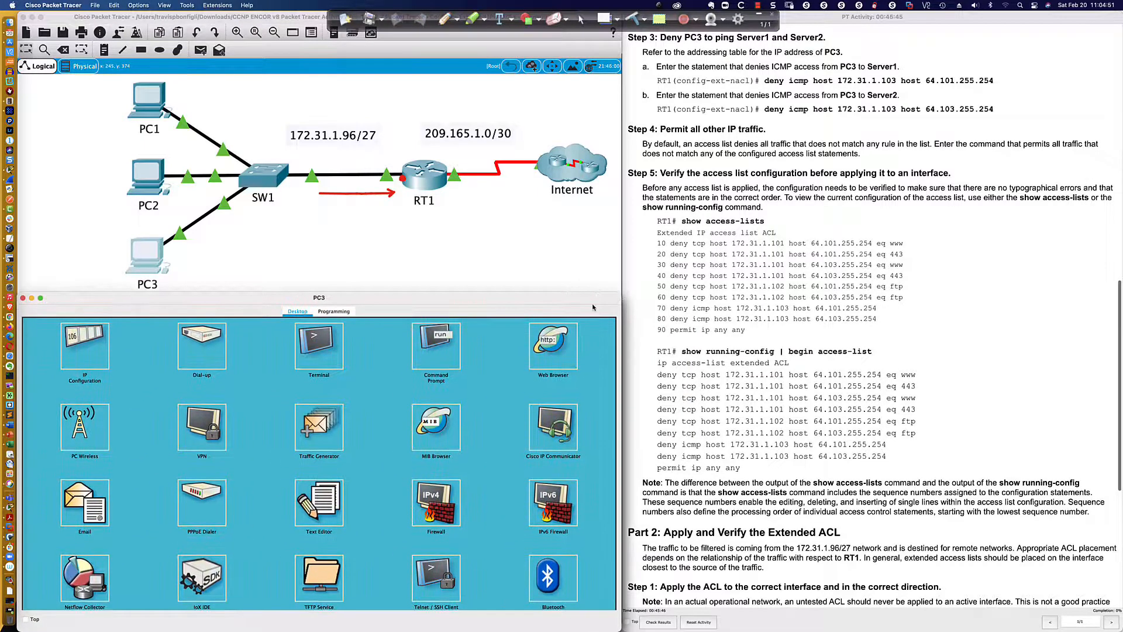
{"action": "left_click", "coordinate": [436, 346]}
{"action": "type", "text": "ping"}
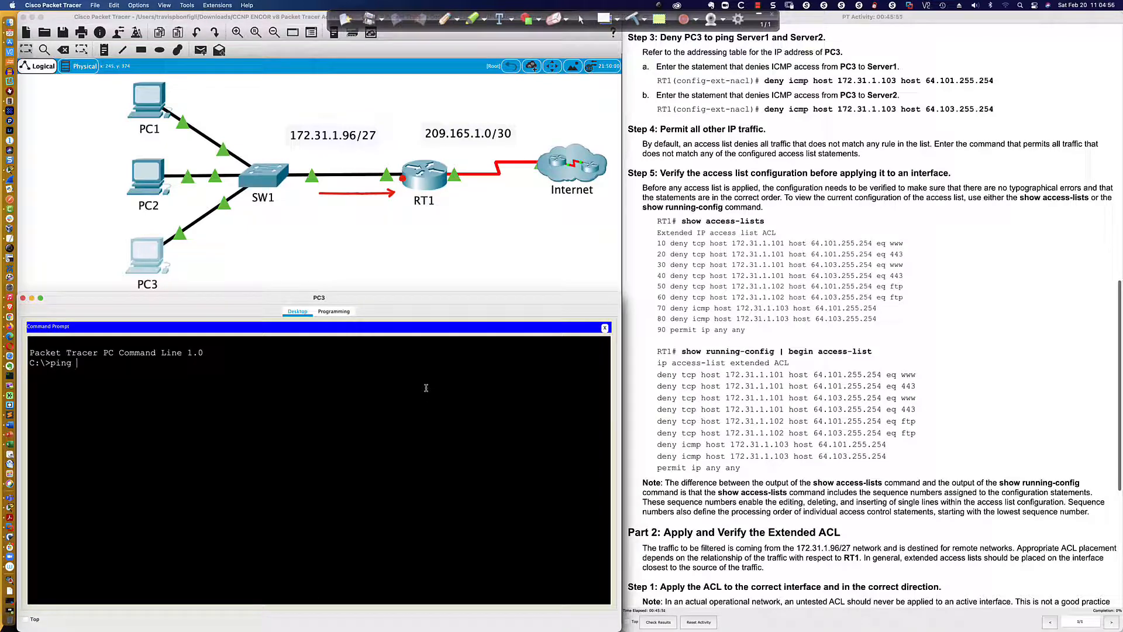
{"action": "type", "text": " 64.101.255.254"}
{"action": "key", "text": "Return"}
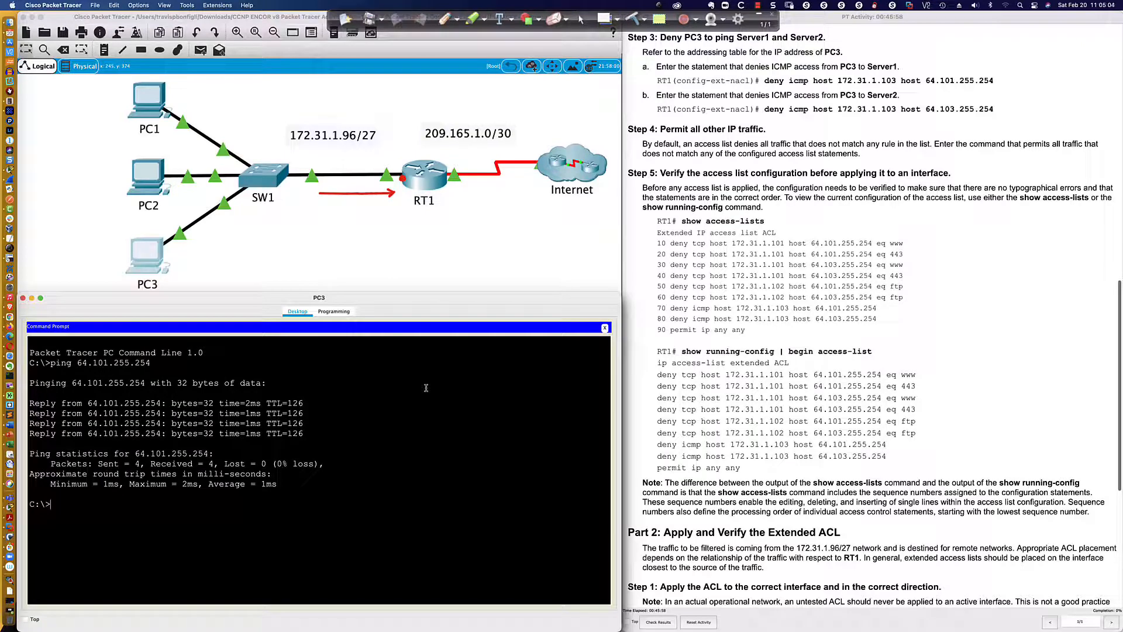
Reuse the ping command with address 64.103.255.254 to test PC3's connectivity to Server2
{"action": "key", "text": "Up"}
{"action": "key", "text": "BackSpace"}
{"action": "type", "text": "3"}
{"action": "key", "text": "Return"}
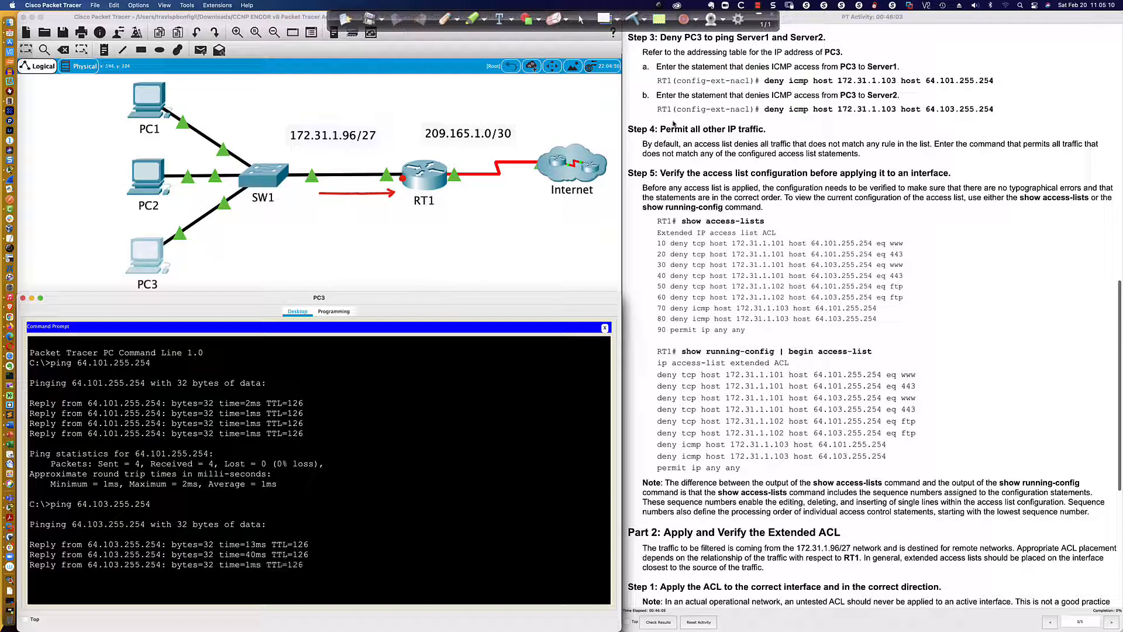
Return to RT1's command line and get an empty prompt in the ACL configuration mode
{"action": "left_click", "coordinate": [432, 175]}
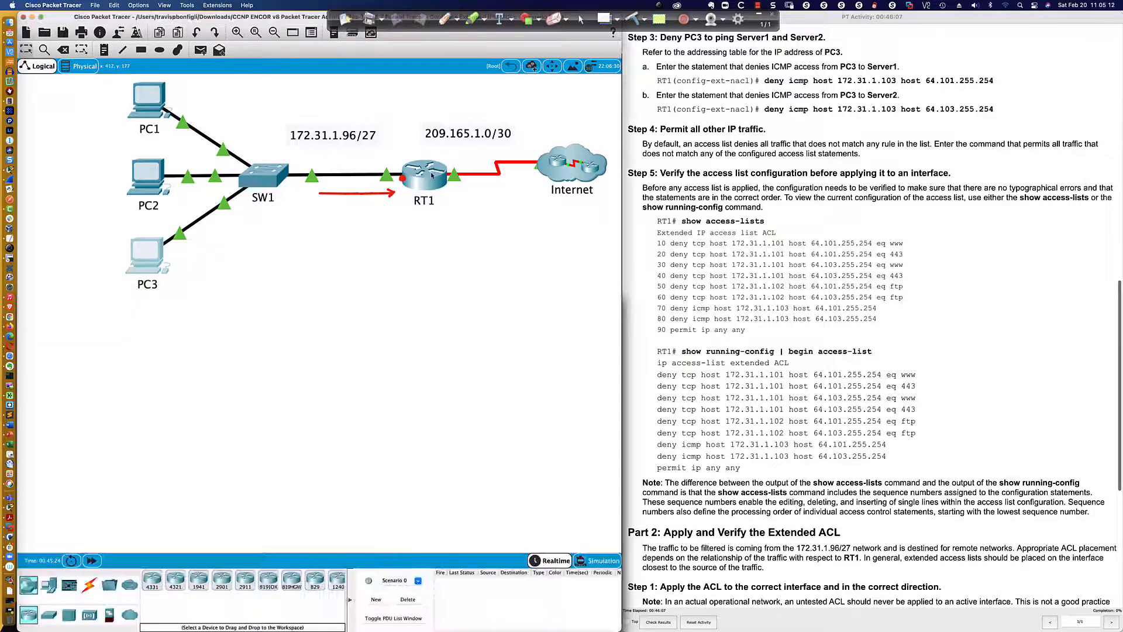
{"action": "left_click", "coordinate": [432, 175]}
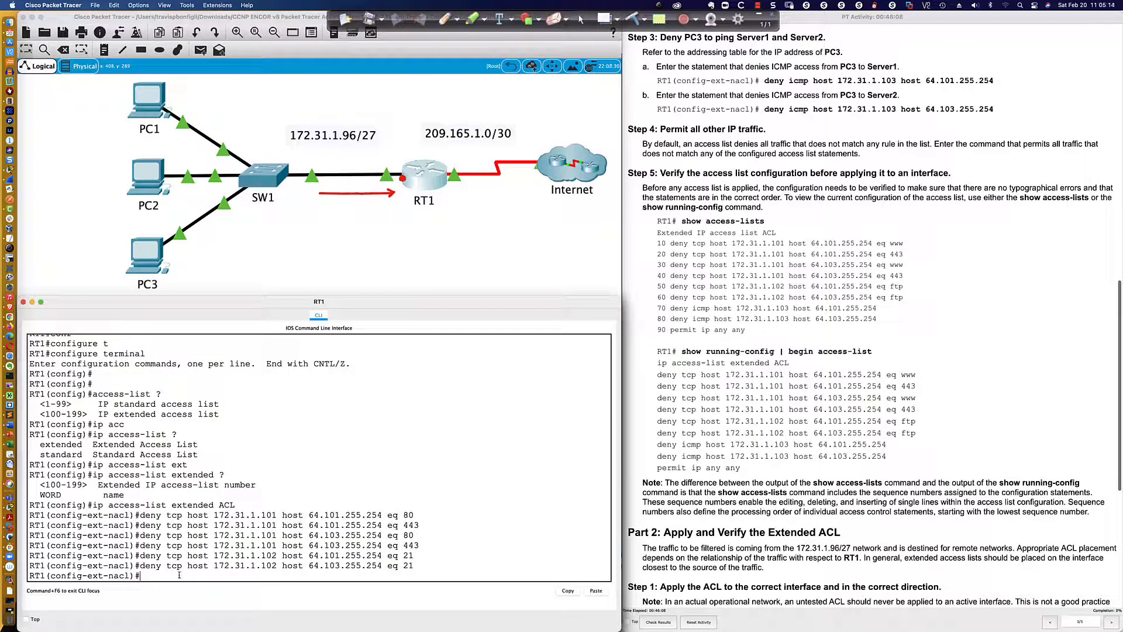
{"action": "scroll", "coordinate": [451, 556], "scroll_direction": "down", "scroll_amount": 1}
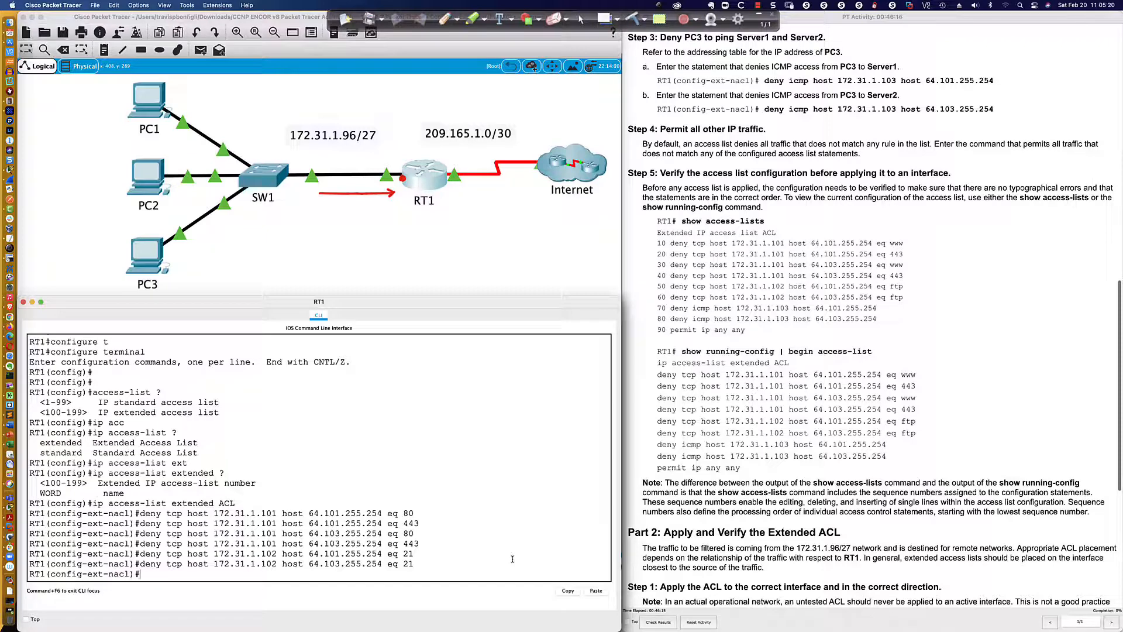
{"action": "key", "text": "Up"}
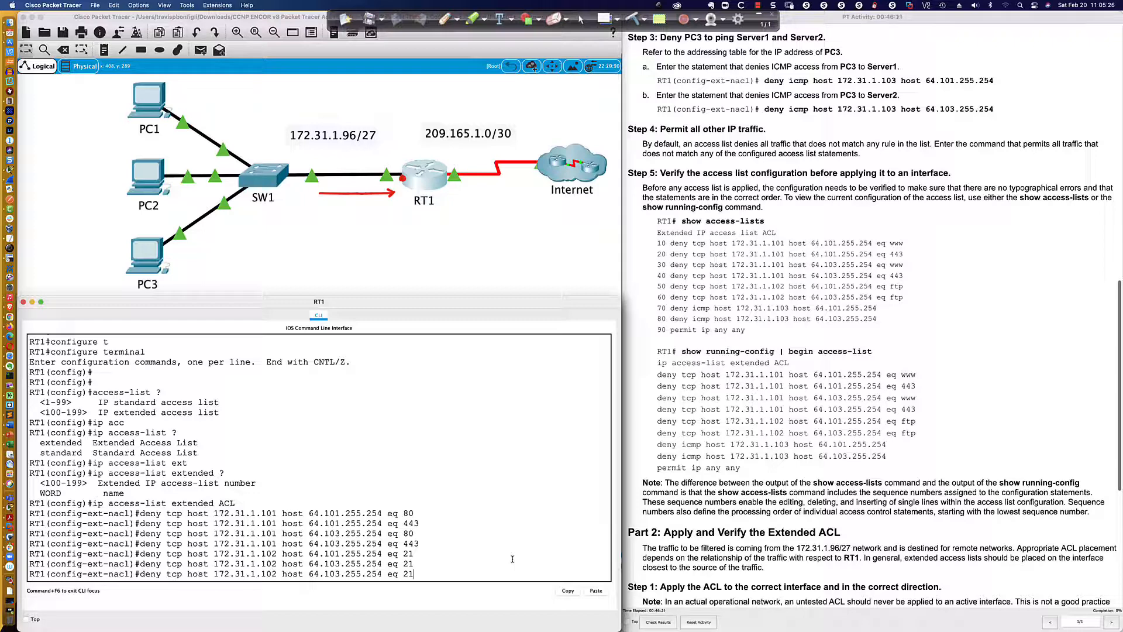
{"action": "key", "text": "Down"}
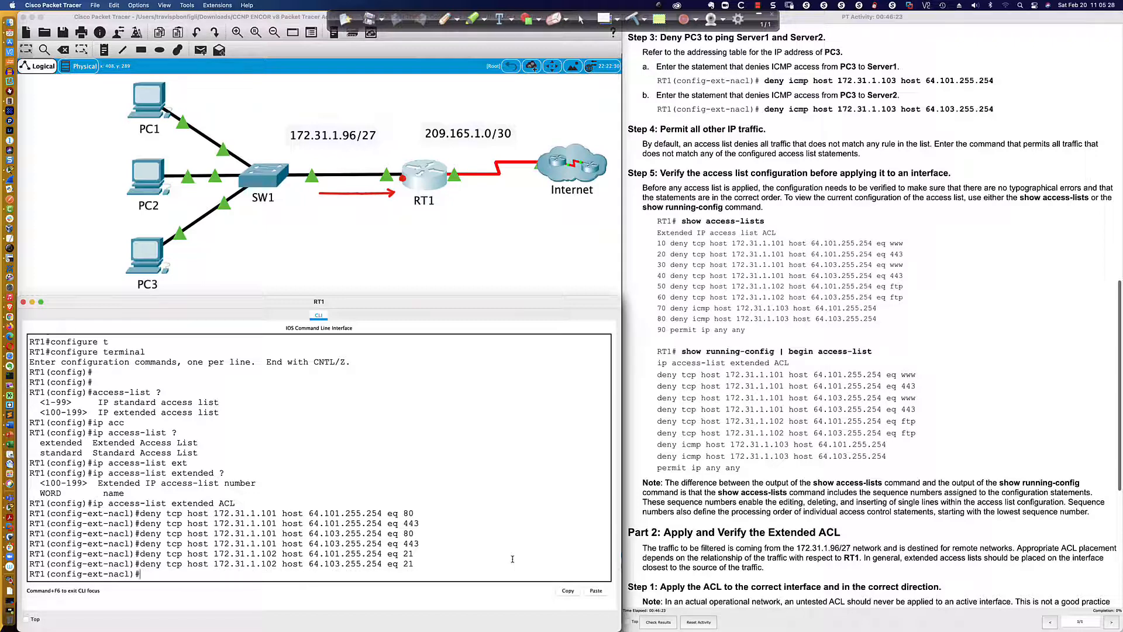
{"action": "key", "text": "Return"}
Write the ACL statement that denies ICMP from host 172.31.1.103 to host 64.101.255.254, without submitting it
{"action": "type", "text": "deny"}
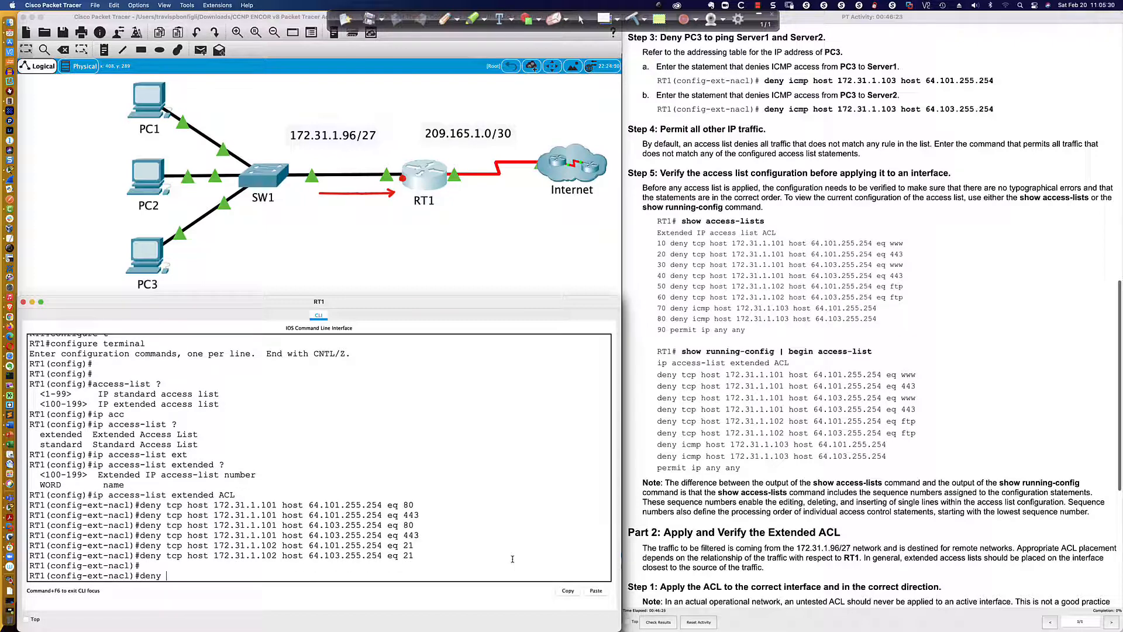
{"action": "type", "text": " icmp host 172.31.1.103 host 64.101.255.254"}
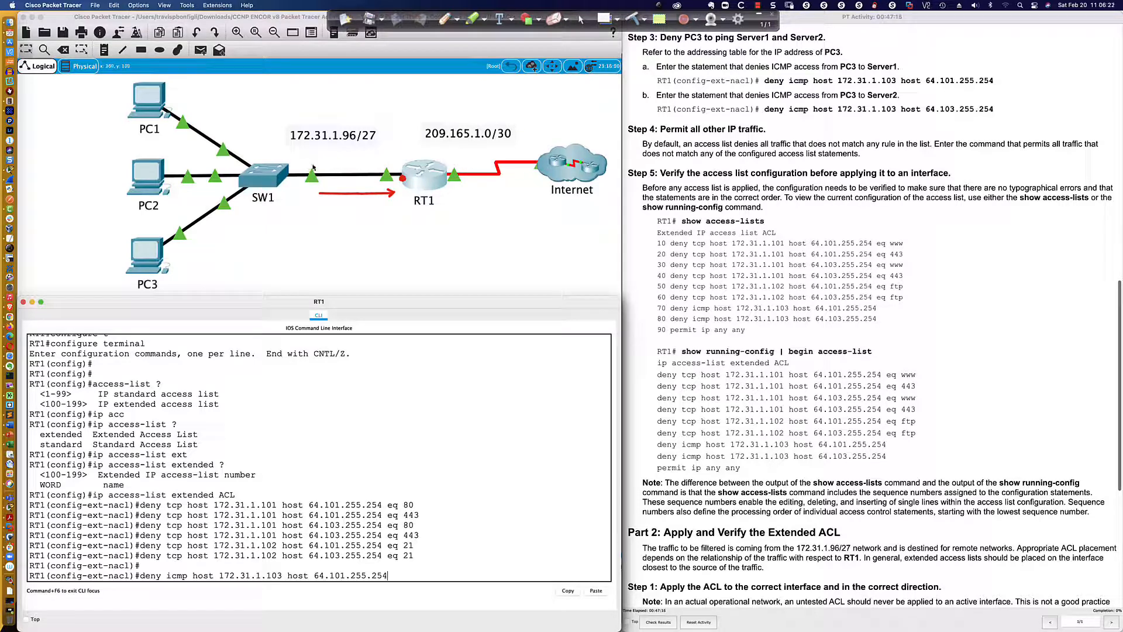
Draw a temporary freehand annotation from the Internet cloud back to RT1 on the topology
{"action": "left_click", "coordinate": [445, 20]}
{"action": "left_click_drag", "start_coordinate": [567, 155], "coordinate": [393, 162]}
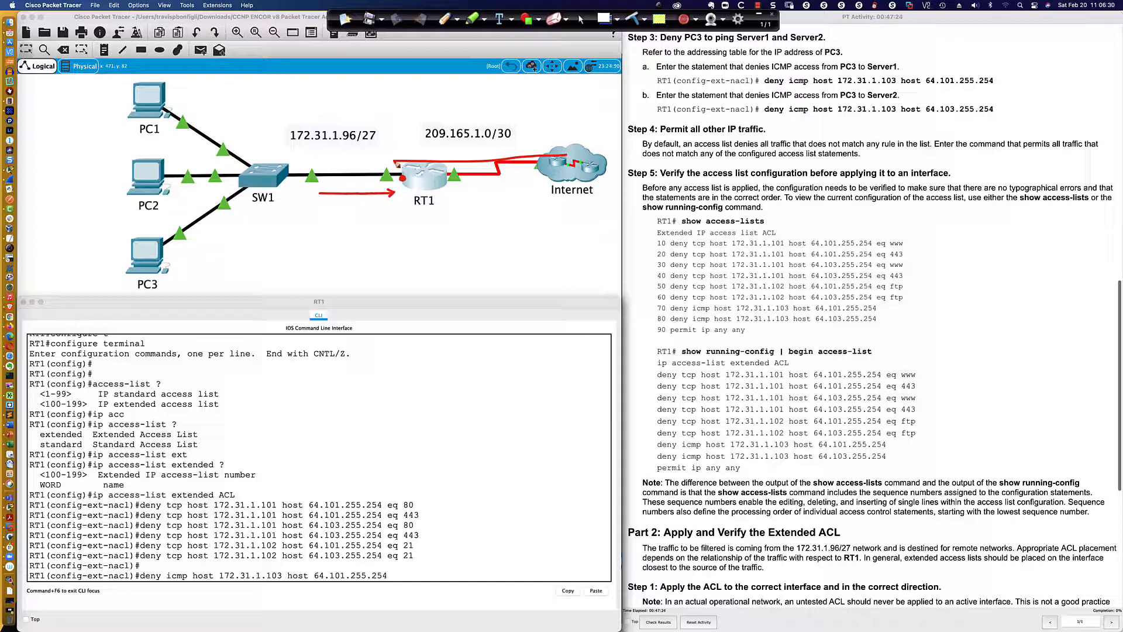
{"action": "mouse_move", "coordinate": [394, 161]}
{"action": "left_mouse_down"}
{"action": "mouse_move", "coordinate": [306, 162]}
{"action": "mouse_move", "coordinate": [165, 233]}
{"action": "mouse_move", "coordinate": [148, 254]}
{"action": "mouse_move", "coordinate": [151, 267]}
{"action": "mouse_move", "coordinate": [216, 263]}
{"action": "mouse_move", "coordinate": [291, 216]}
{"action": "mouse_move", "coordinate": [356, 216]}
{"action": "left_mouse_up"}
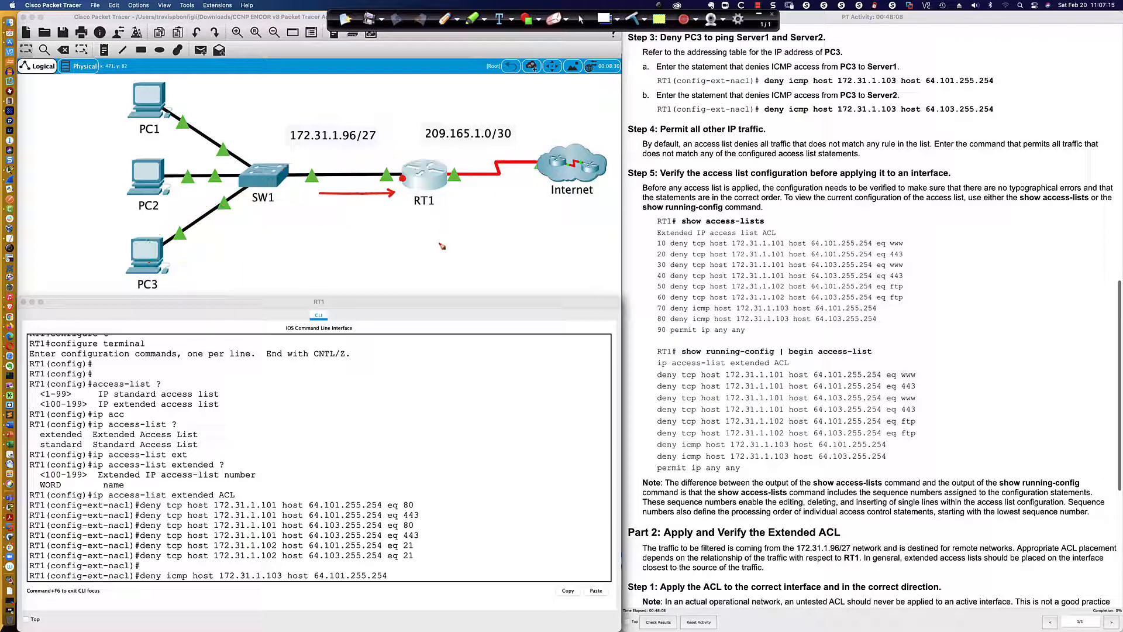
Stop annotating and submit the pending statement that denies PC3 ICMP access to Server1
{"action": "left_click", "coordinate": [582, 20]}
{"action": "left_click", "coordinate": [391, 575]}
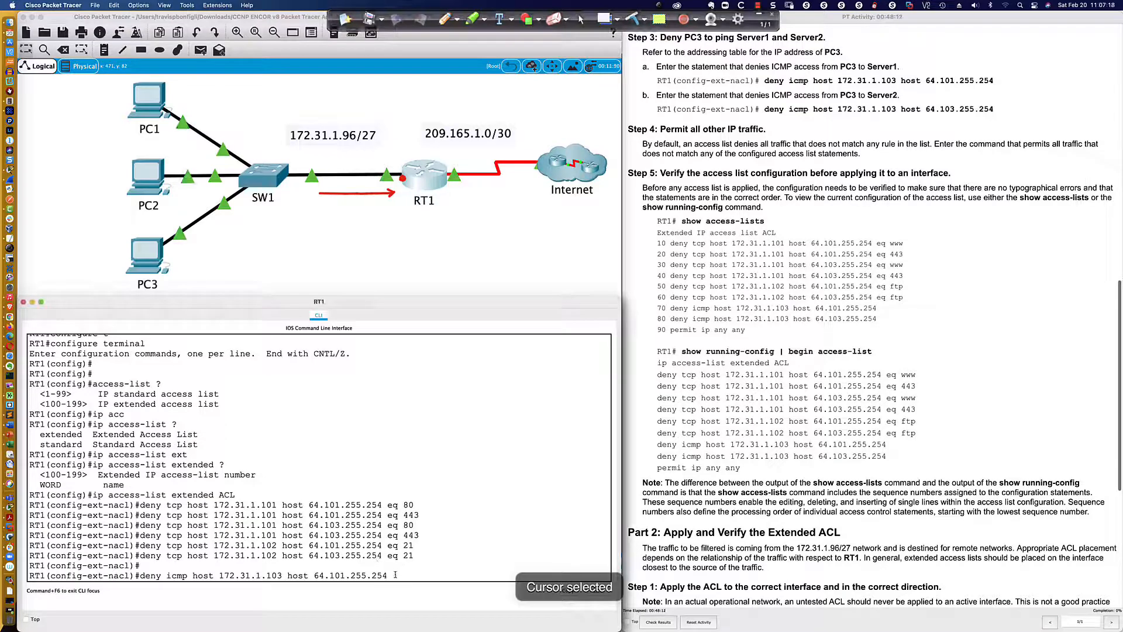
{"action": "key", "text": "Return"}
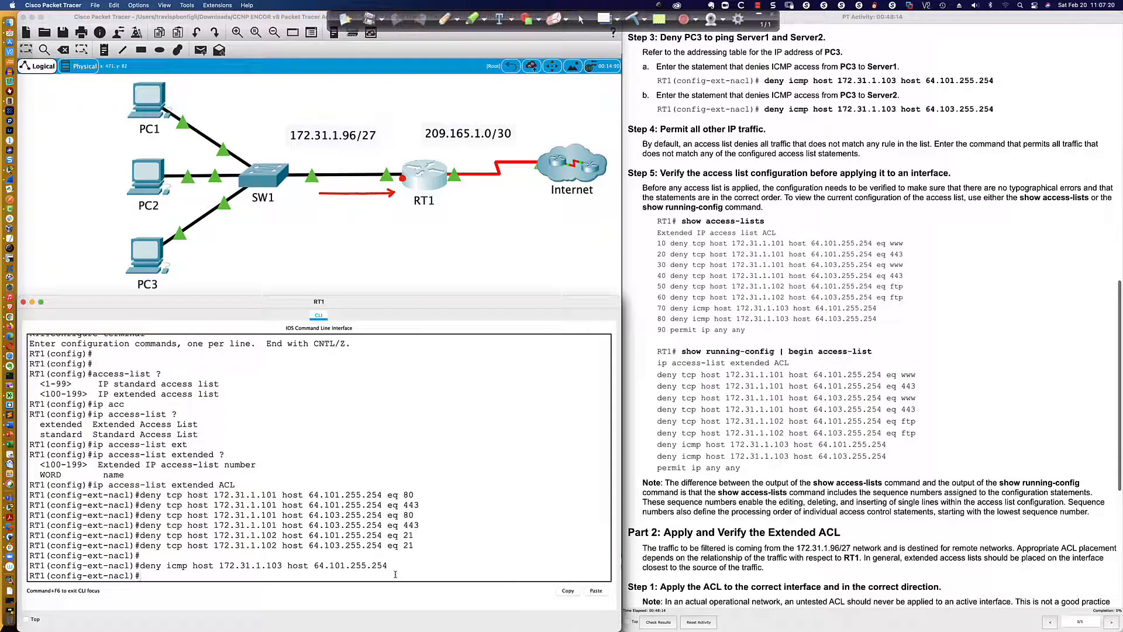
Reuse the ICMP statement with destination host 64.103.255.254 to deny PC3 ping access to Server2
{"action": "key", "text": "Up"}
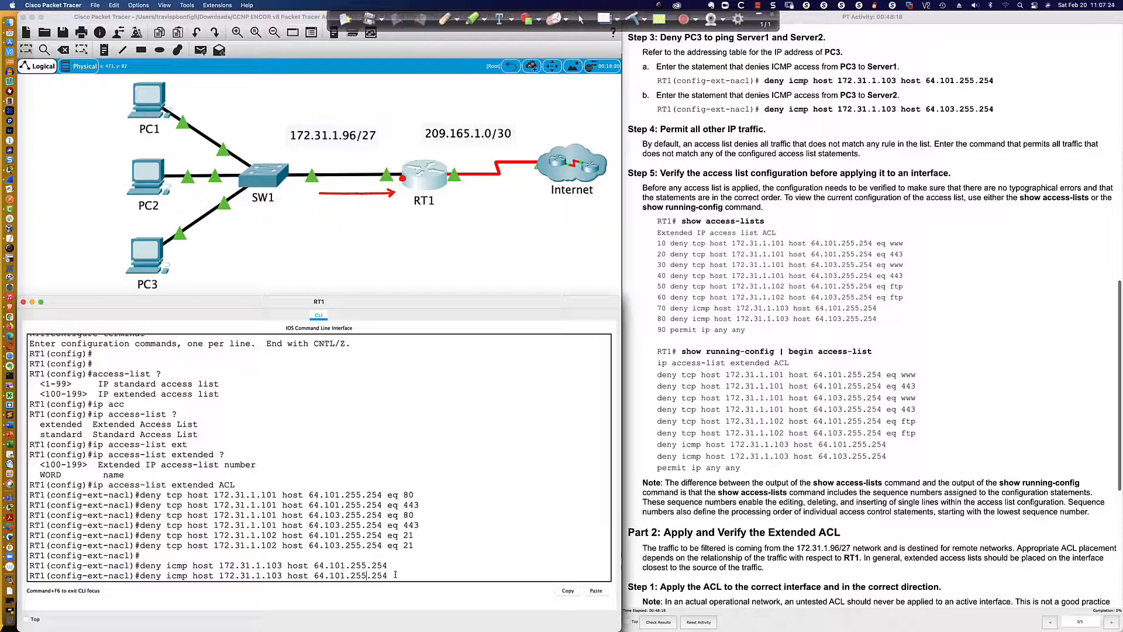
{"action": "key", "text": "Left"}
{"action": "key", "text": "Left"}
{"action": "key", "text": "Left"}
{"action": "key", "text": "Left"}
{"action": "key", "text": "Left"}
{"action": "key", "text": "Left"}
{"action": "key", "text": "Left"}
{"action": "key", "text": "Left"}
{"action": "key", "text": "BackSpace"}
{"action": "type", "text": "3"}
{"action": "key", "text": "Return"}
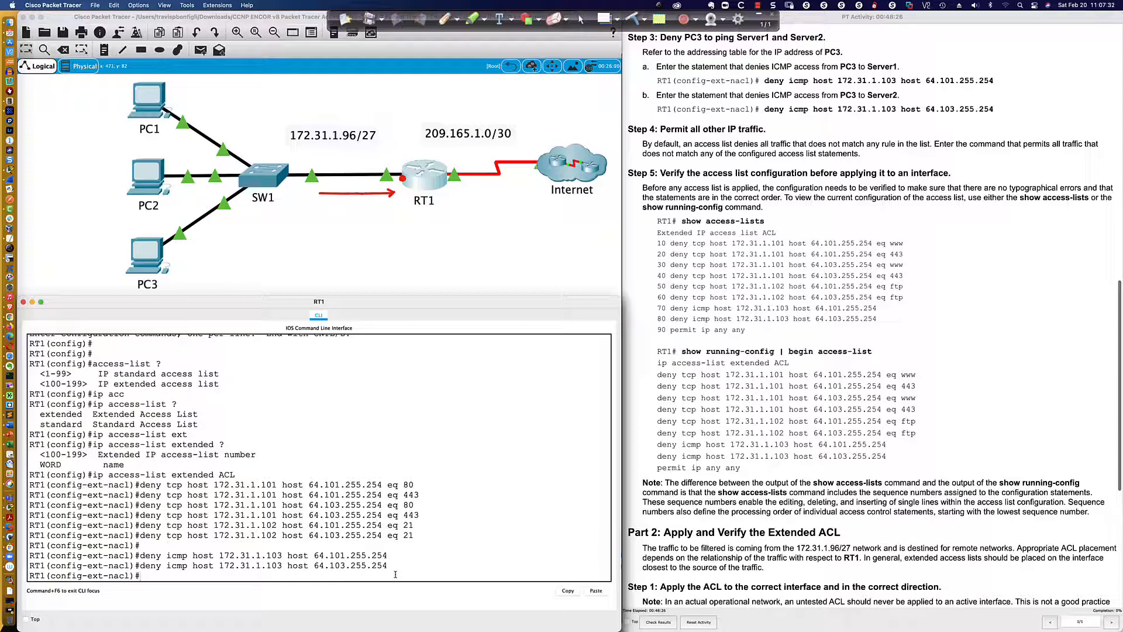
Review all the deny statements entered for PC1, PC2 and PC3, along with the instructions for permitting other traffic
{"action": "scroll", "coordinate": [676, 143], "scroll_direction": "down", "scroll_amount": 3}
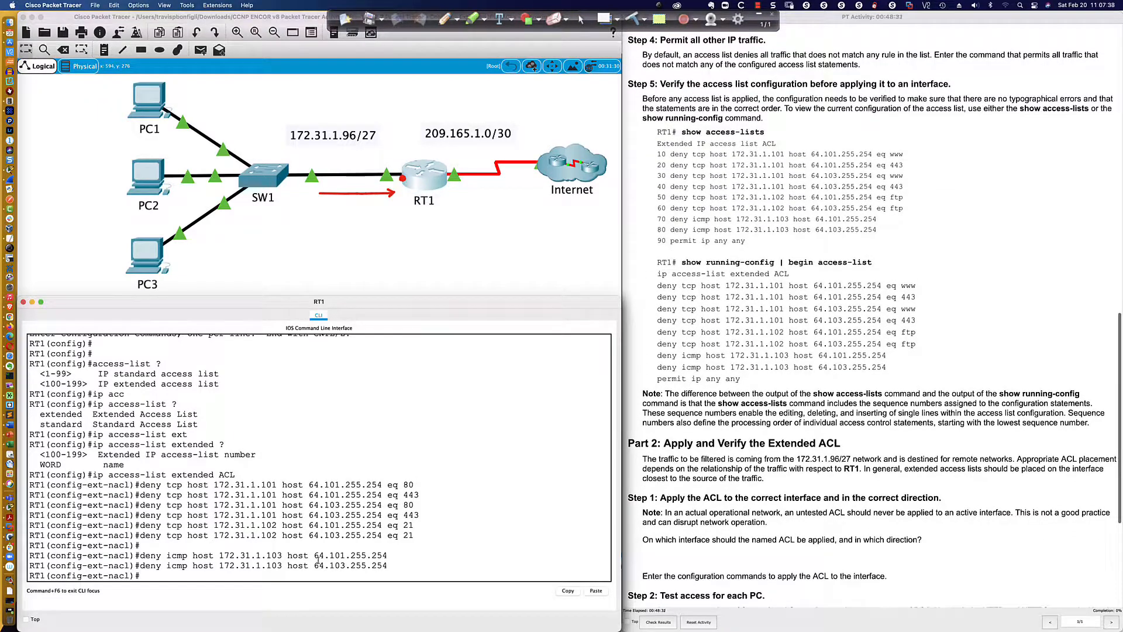
{"action": "left_click_drag", "start_coordinate": [144, 485], "coordinate": [391, 563]}
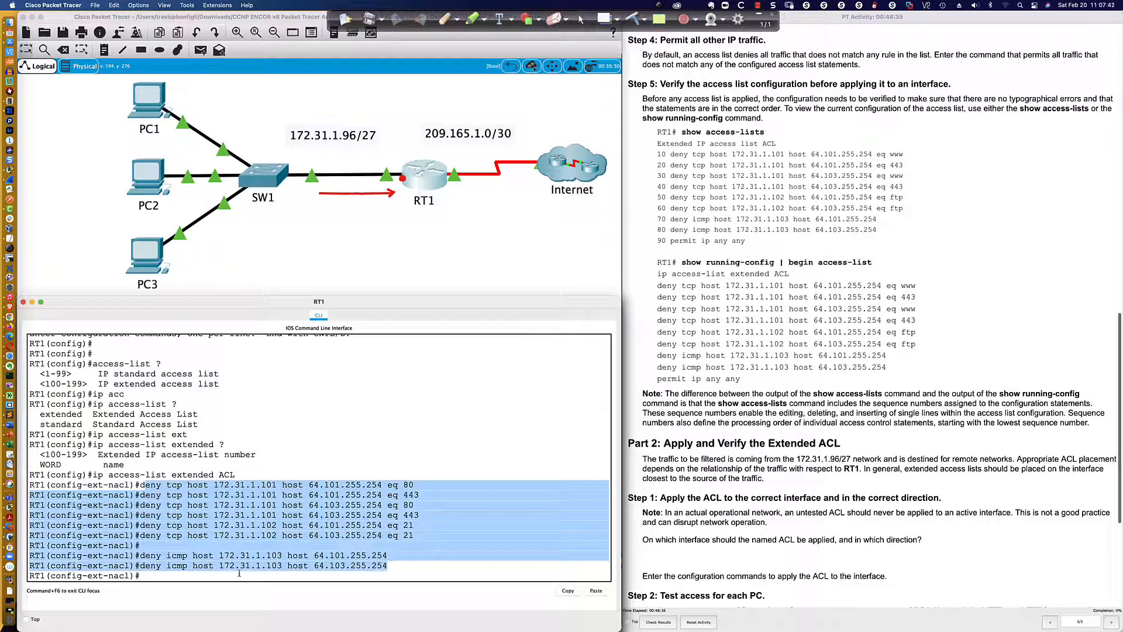
{"action": "left_click", "coordinate": [175, 575]}
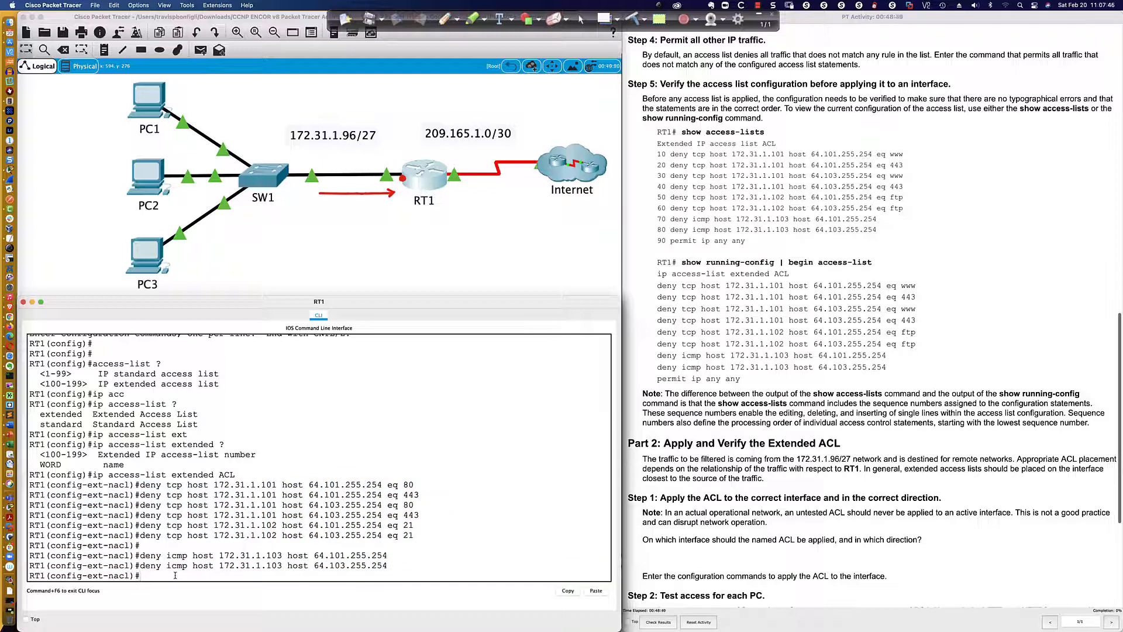
{"action": "key", "text": "Return"}
{"action": "key", "text": "Return"}
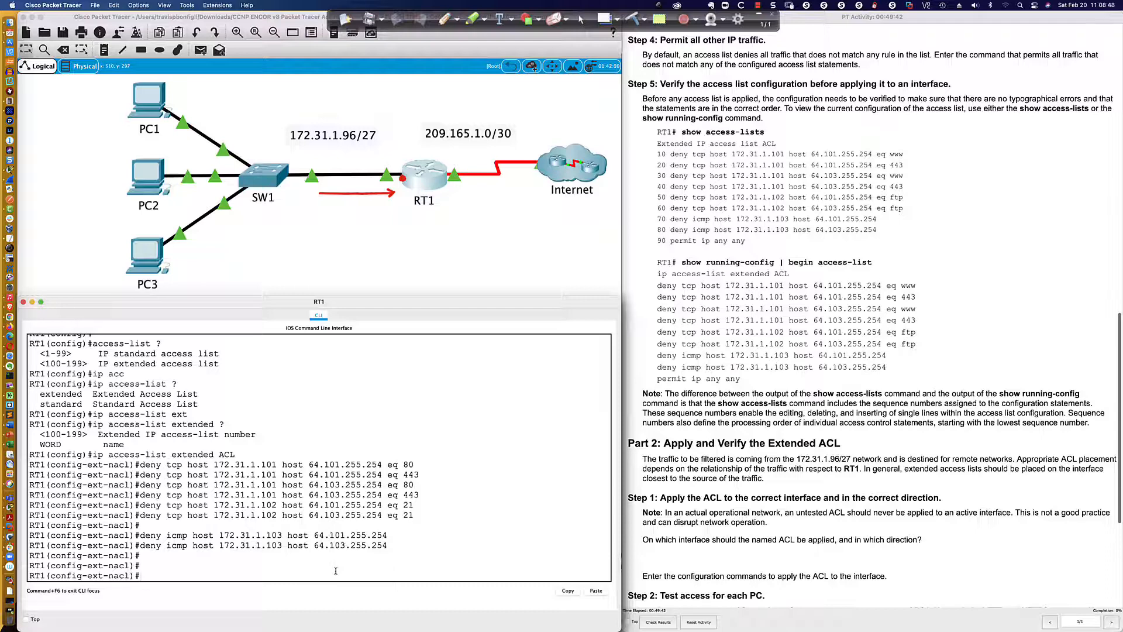
Permit all other IP traffic in the ACL with the statement permit ip any any
{"action": "type", "text": "permit ip any any"}
{"action": "key", "text": "Return"}
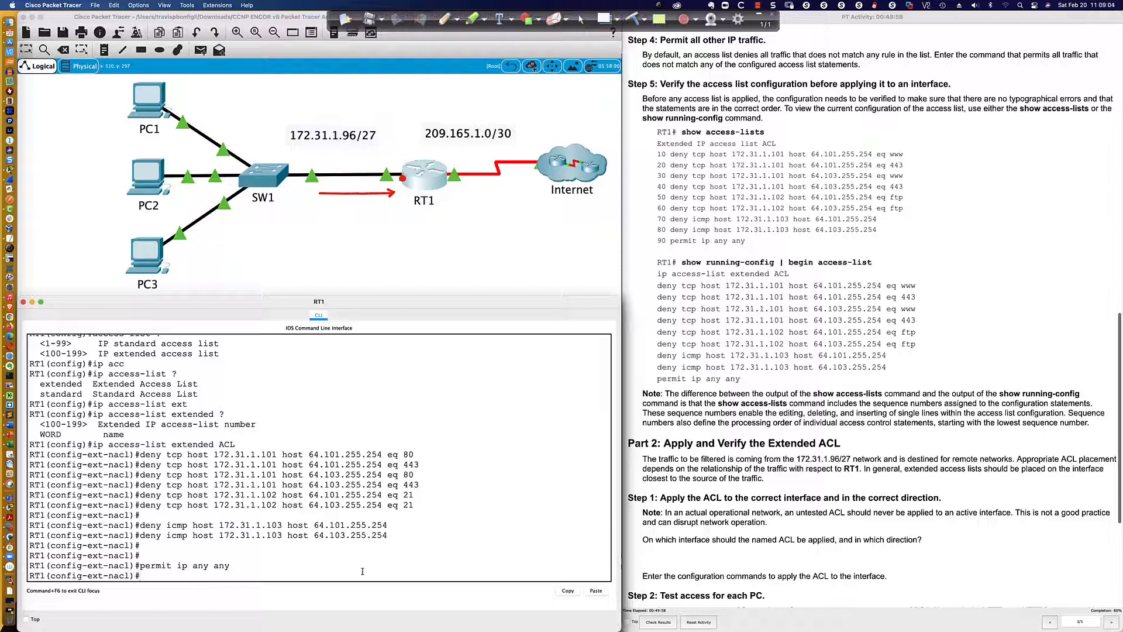
{"action": "left_click_drag", "start_coordinate": [144, 456], "coordinate": [144, 567]}
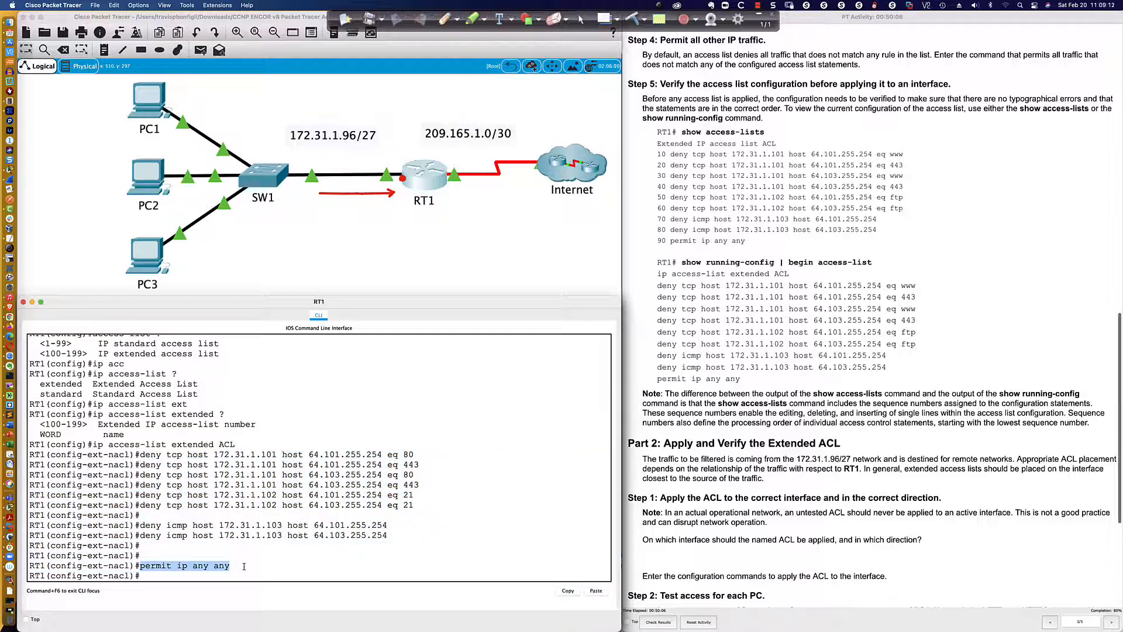
{"action": "scroll", "coordinate": [688, 232], "scroll_direction": "down", "scroll_amount": 2}
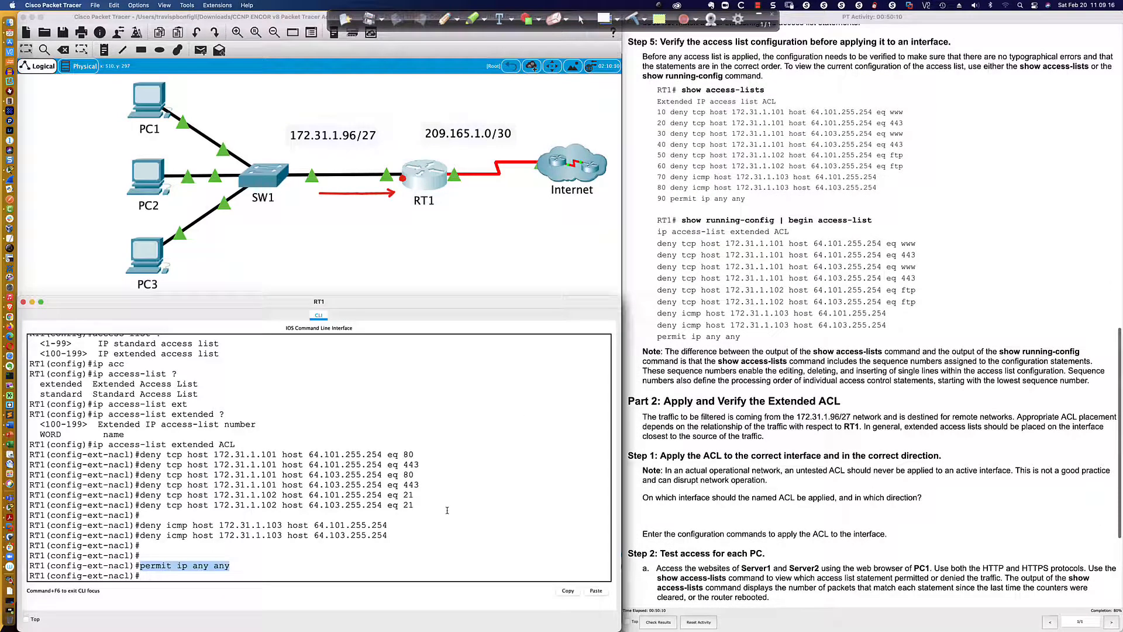
Exit RT1's configuration mode with end and save the configuration with wri mem
{"action": "left_click", "coordinate": [204, 577]}
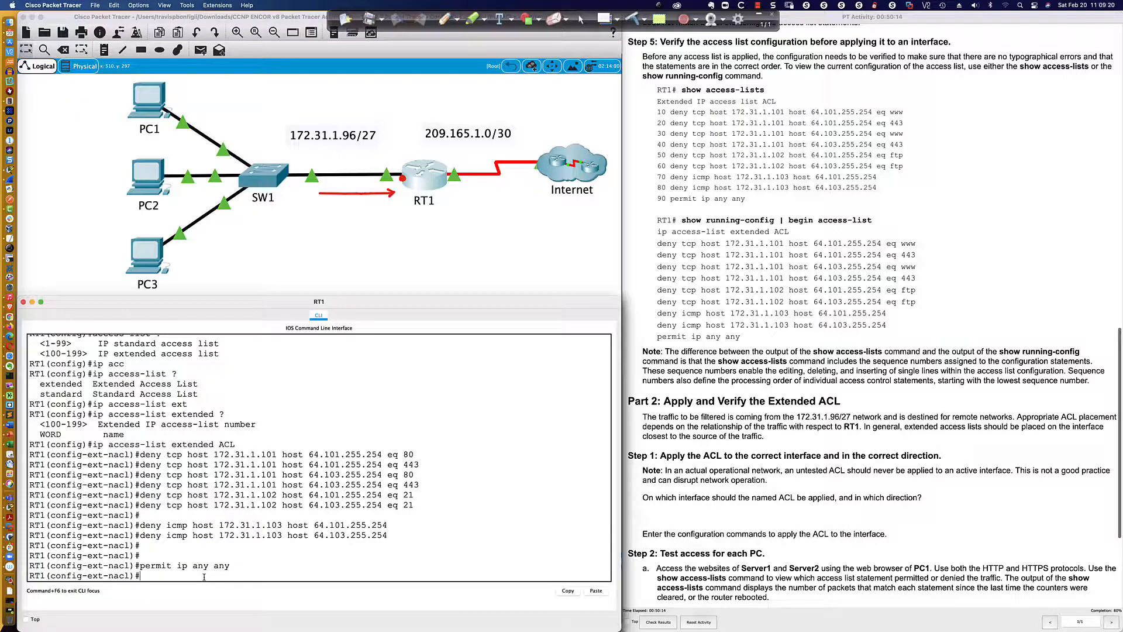
{"action": "type", "text": "end"}
{"action": "key", "text": "Return"}
{"action": "key", "text": "Return"}
{"action": "key", "text": "Return"}
{"action": "key", "text": "Return"}
{"action": "key", "text": "Return"}
{"action": "key", "text": "Return"}
{"action": "type", "text": "wri me"}
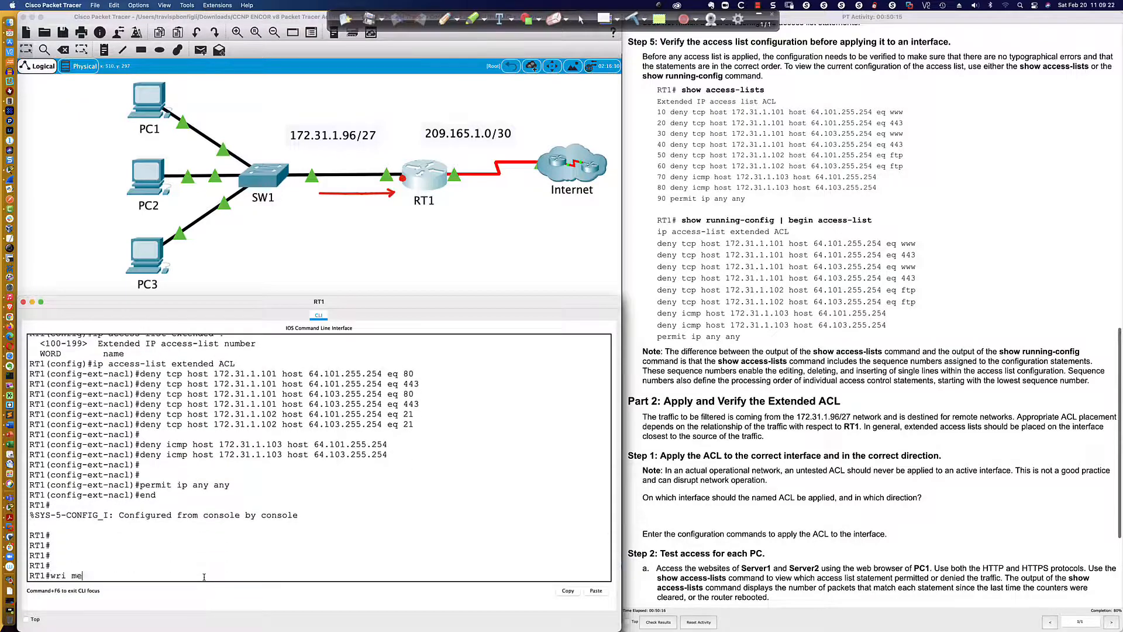
{"action": "type", "text": "m"}
{"action": "key", "text": "Return"}
{"action": "key", "text": "Return"}
{"action": "key", "text": "Return"}
{"action": "key", "text": "Return"}
{"action": "key", "text": "Return"}
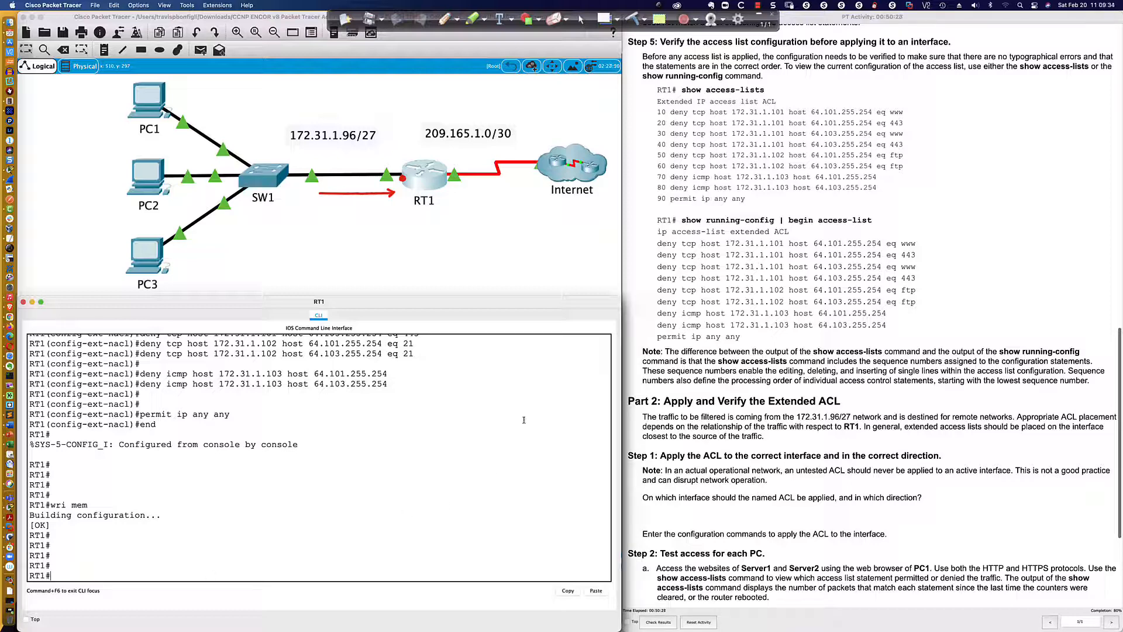
Run sh access-list on RT1 and examine the entries' sequence numbers and port keywords
{"action": "type", "text": "sh access-list"}
{"action": "key", "text": "Return"}
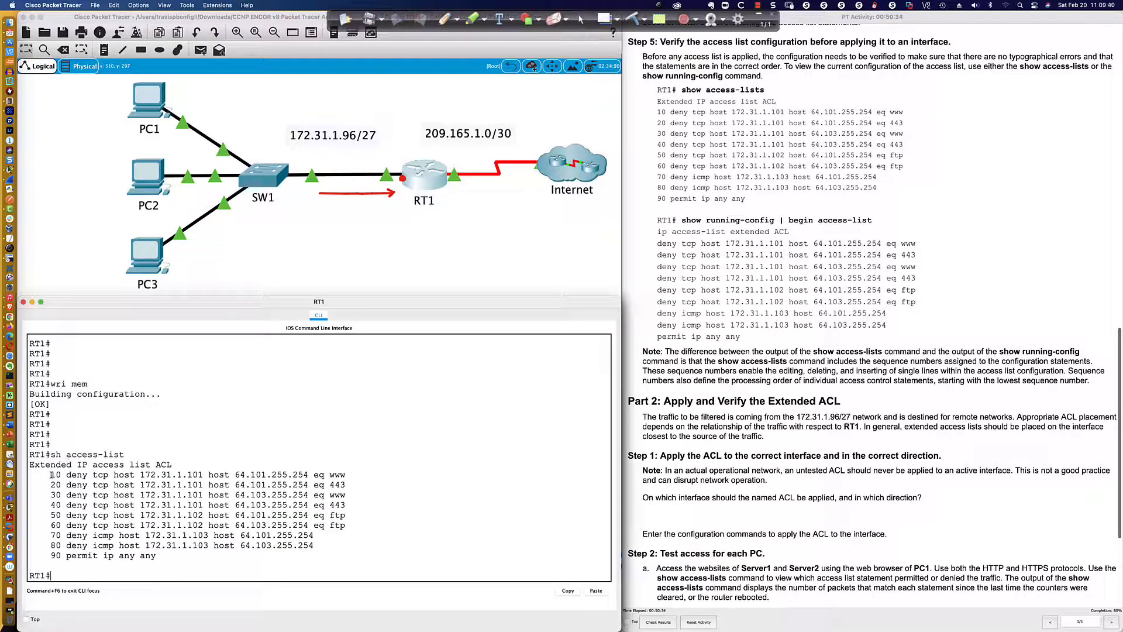
{"action": "left_click_drag", "start_coordinate": [51, 474], "coordinate": [61, 474]}
{"action": "double_click", "coordinate": [56, 555]}
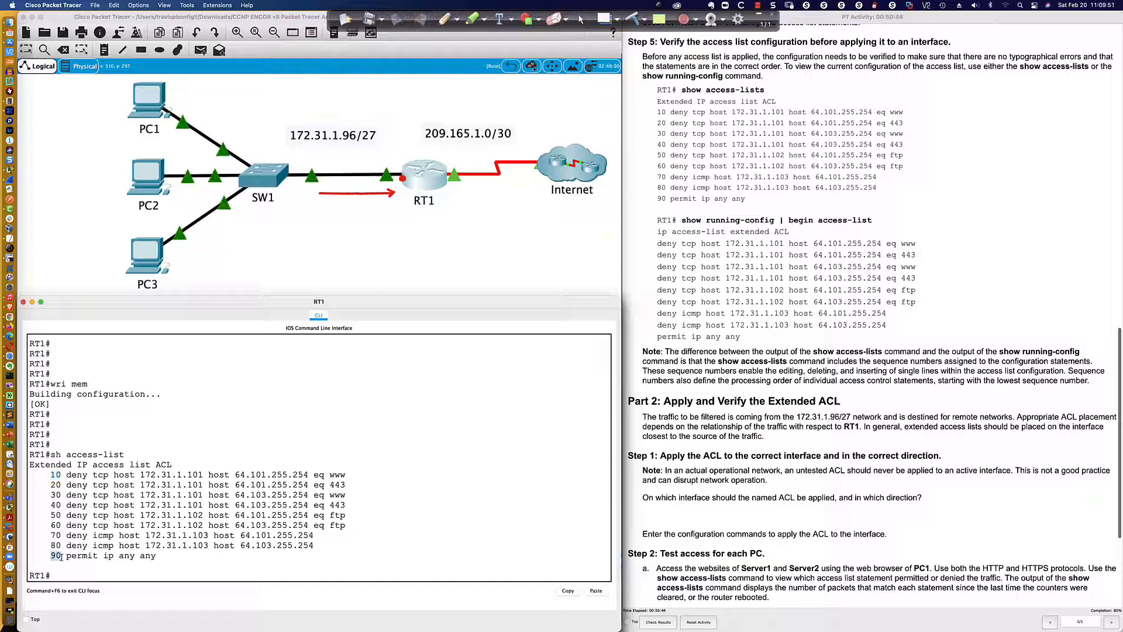
{"action": "left_click", "coordinate": [162, 556]}
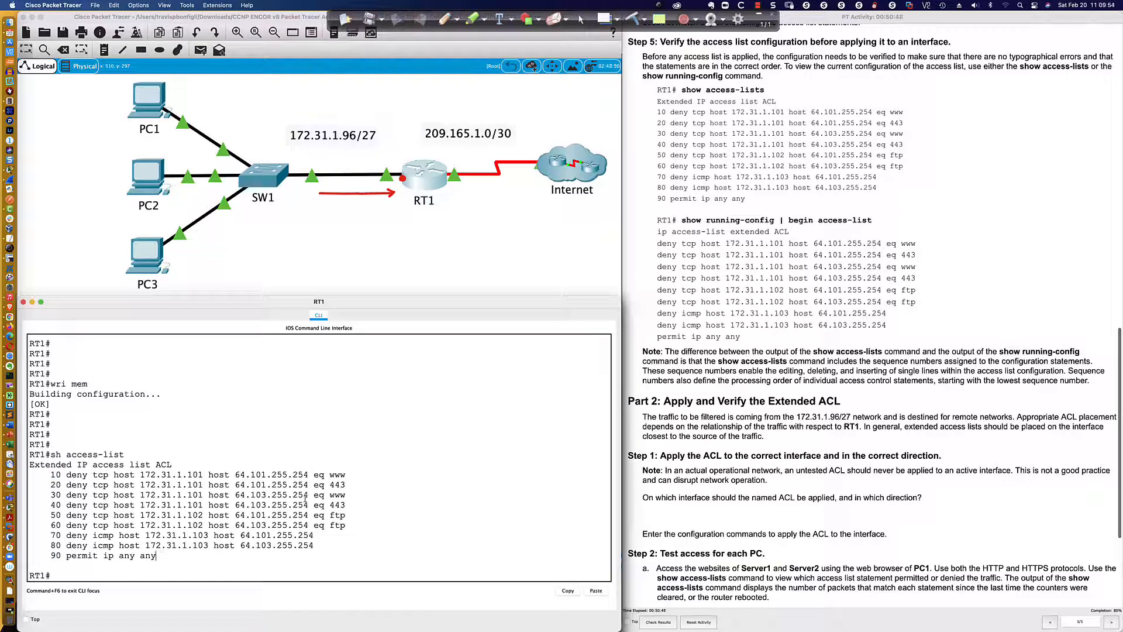
{"action": "double_click", "coordinate": [336, 474]}
{"action": "left_click_drag", "start_coordinate": [330, 515], "coordinate": [348, 516]}
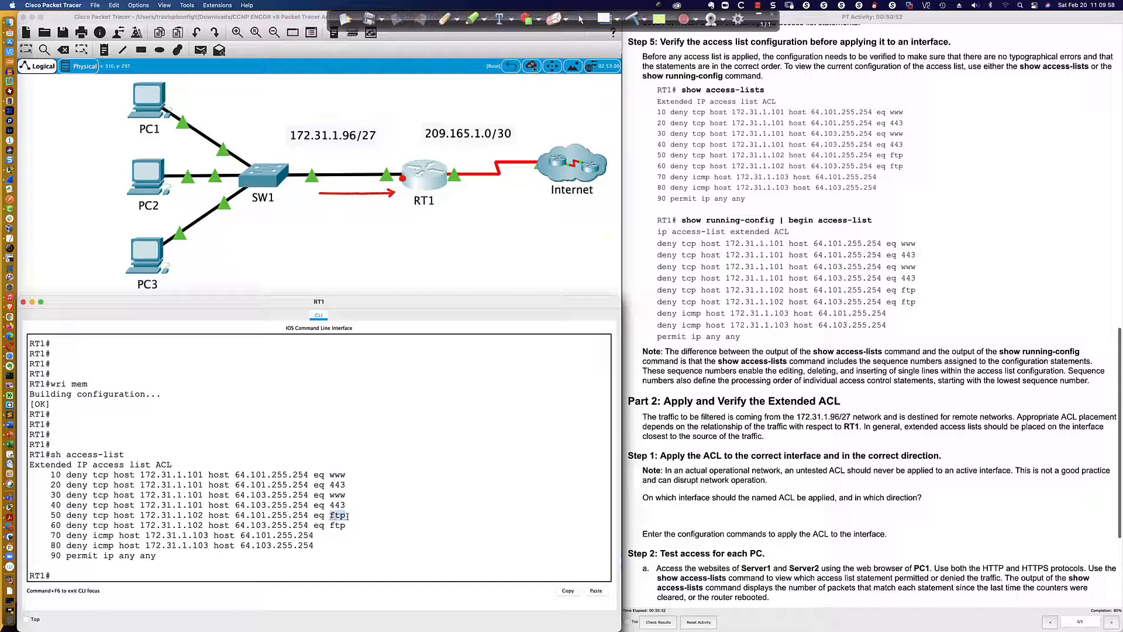
{"action": "left_click", "coordinate": [108, 578]}
Display RT1's running configuration from the access-list section onward using sh run | beg access-list
{"action": "scroll", "coordinate": [853, 253], "scroll_direction": "down", "scroll_amount": 5}
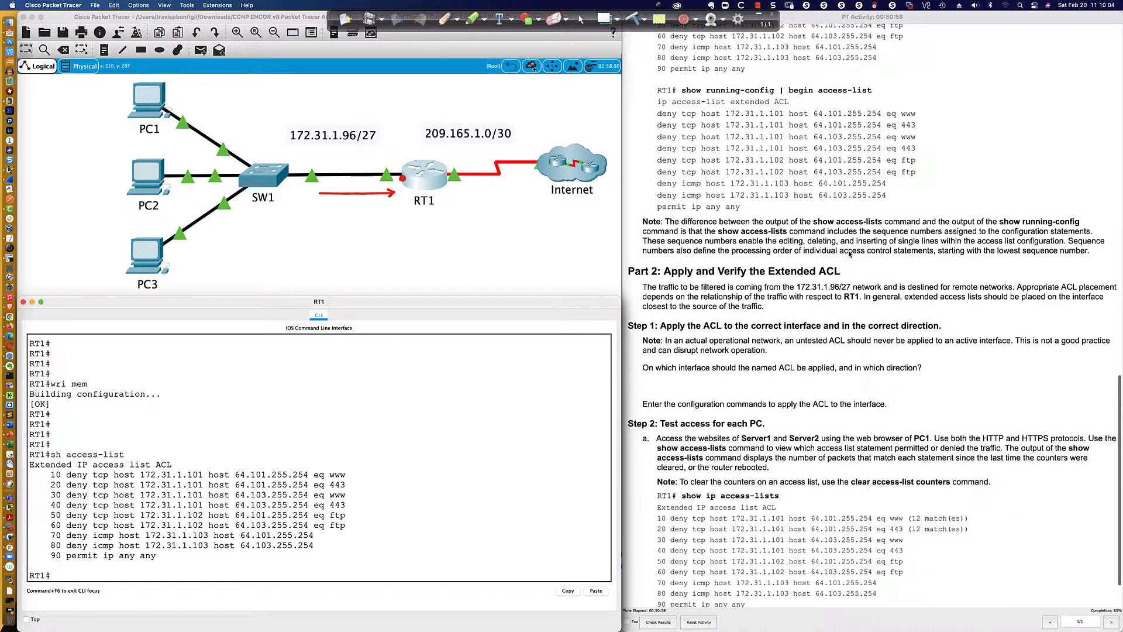
{"action": "scroll", "coordinate": [849, 253], "scroll_direction": "up", "scroll_amount": 2}
{"action": "scroll", "coordinate": [849, 255], "scroll_direction": "down", "scroll_amount": 4}
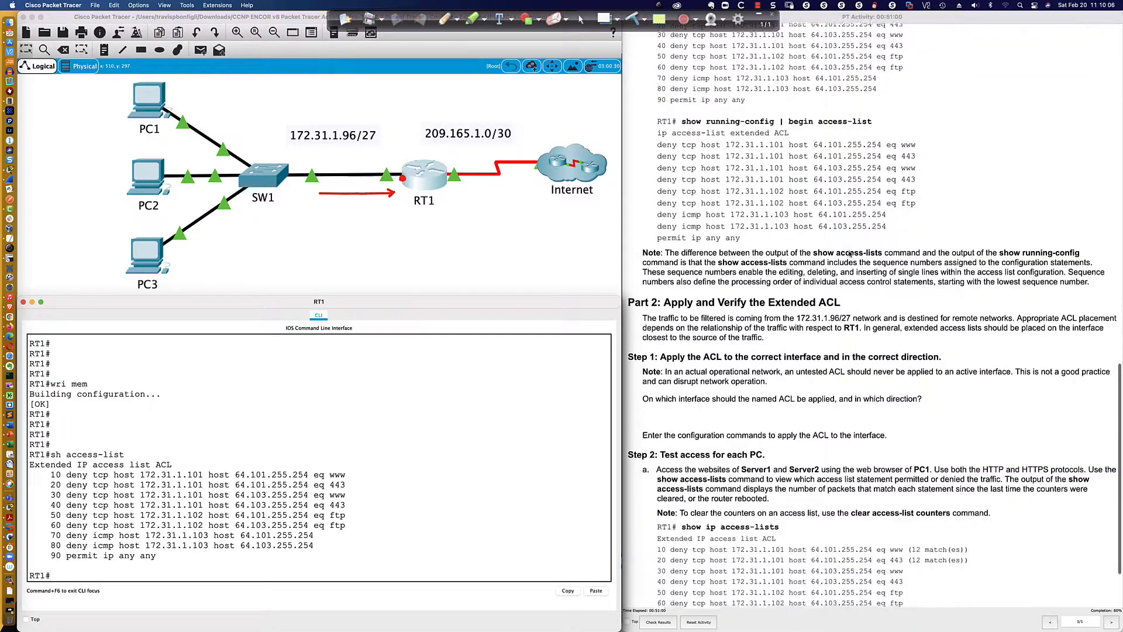
{"action": "scroll", "coordinate": [850, 254], "scroll_direction": "down", "scroll_amount": 2}
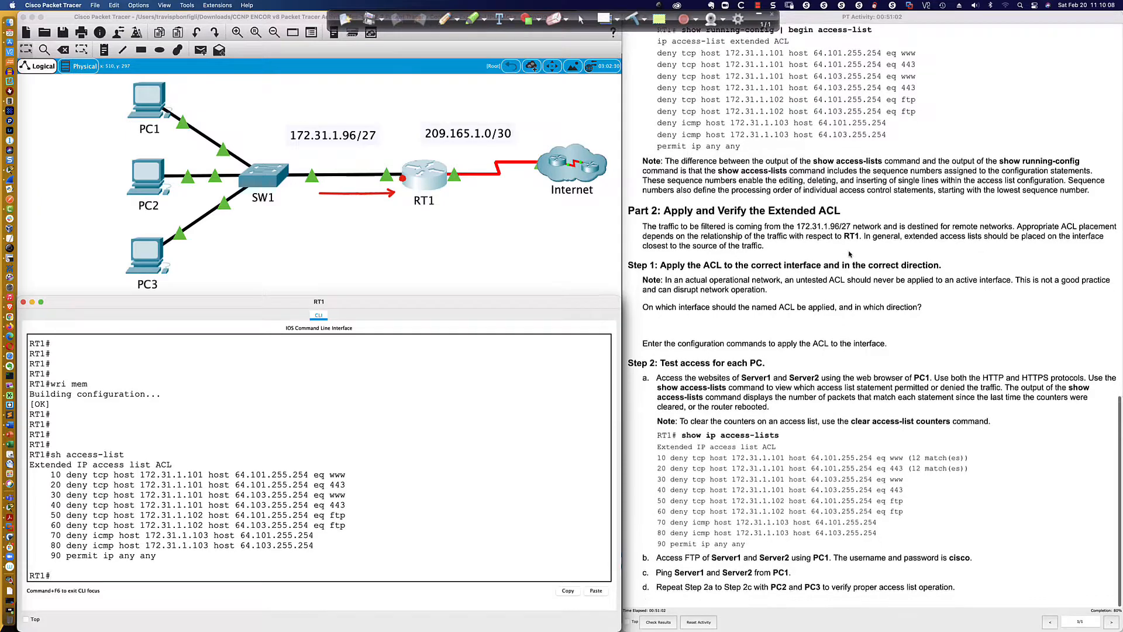
{"action": "left_click", "coordinate": [434, 511]}
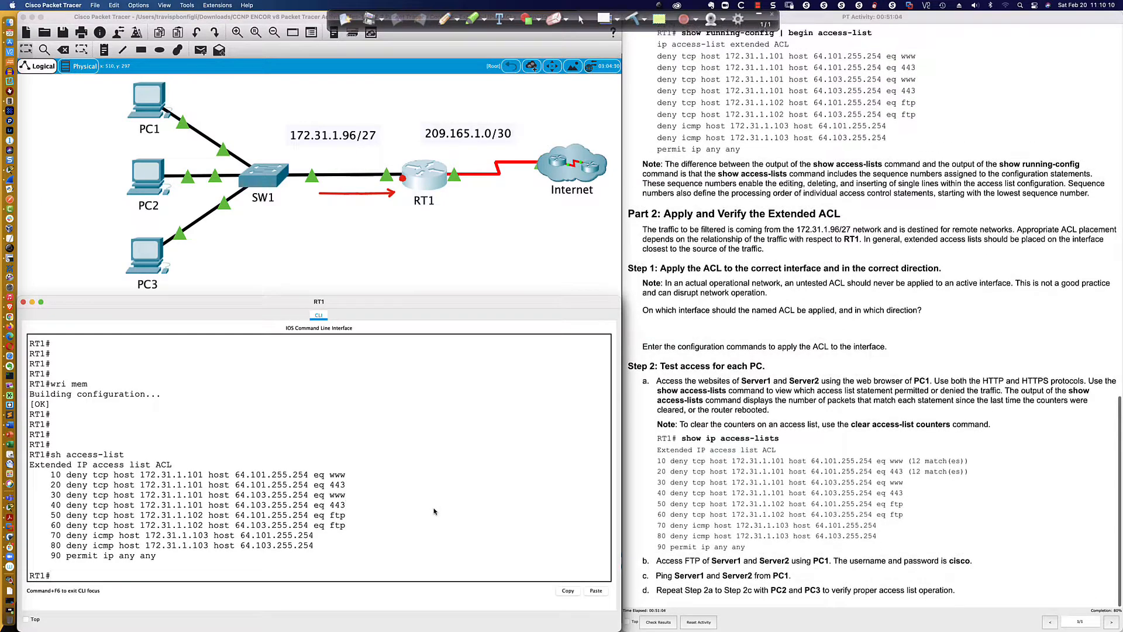
{"action": "type", "text": "sh run "}
{"action": "type", "text": "| inc access"}
{"action": "key", "text": "BackSpace"}
{"action": "key", "text": "BackSpace"}
{"action": "key", "text": "BackSpace"}
{"action": "key", "text": "BackSpace"}
{"action": "key", "text": "BackSpace"}
{"action": "key", "text": "BackSpace"}
{"action": "key", "text": "BackSpace"}
{"action": "key", "text": "BackSpace"}
{"action": "type", "text": "beg access-list"}
{"action": "key", "text": "Return"}
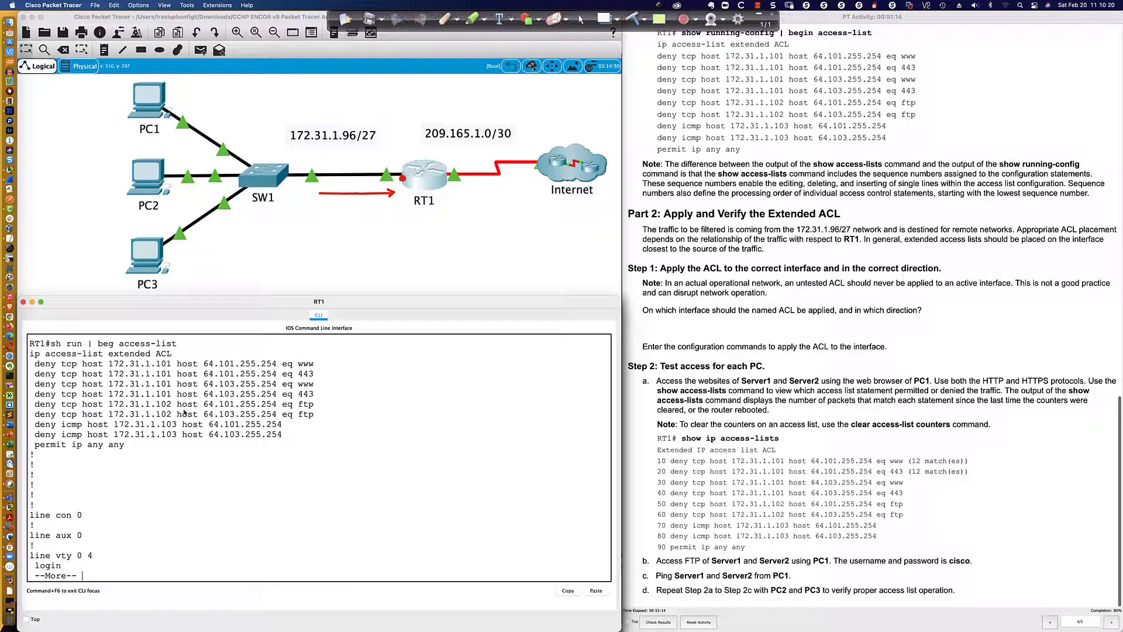
Page to the end of the running configuration output and review the ACL statements
{"action": "key", "text": "space"}
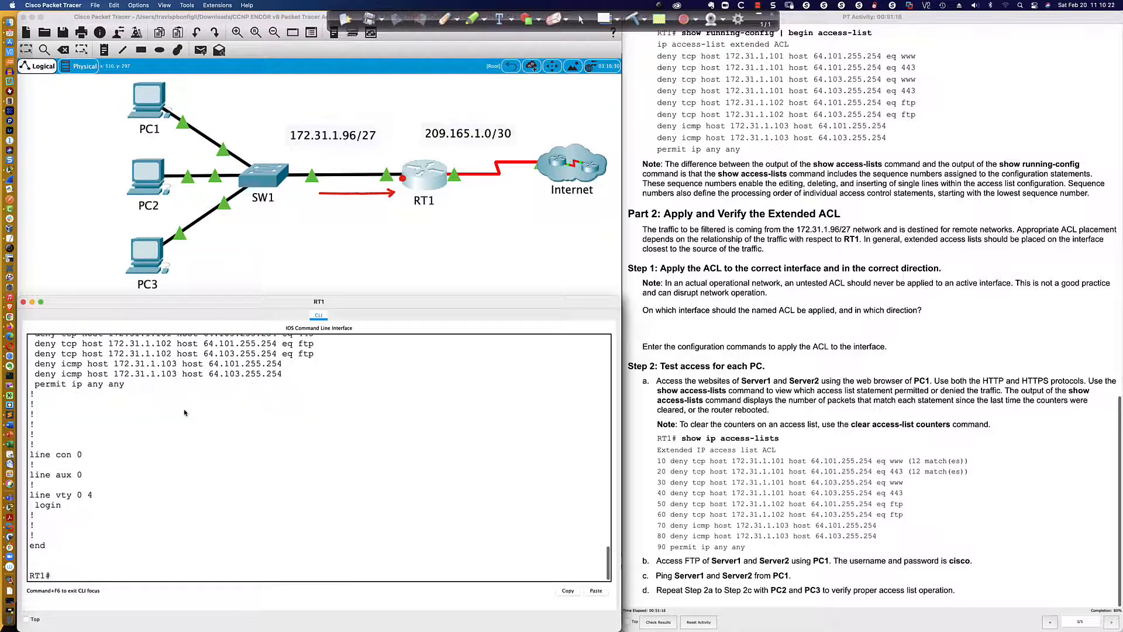
{"action": "scroll", "coordinate": [205, 415], "scroll_direction": "up", "scroll_amount": 3}
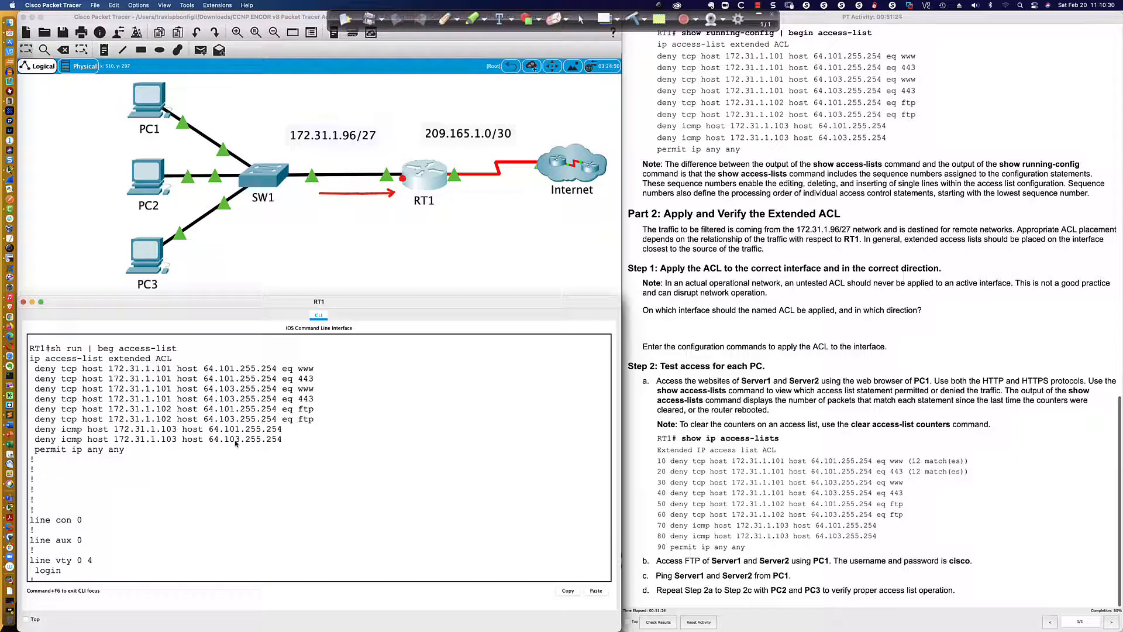
{"action": "scroll", "coordinate": [237, 443], "scroll_direction": "down", "scroll_amount": 5}
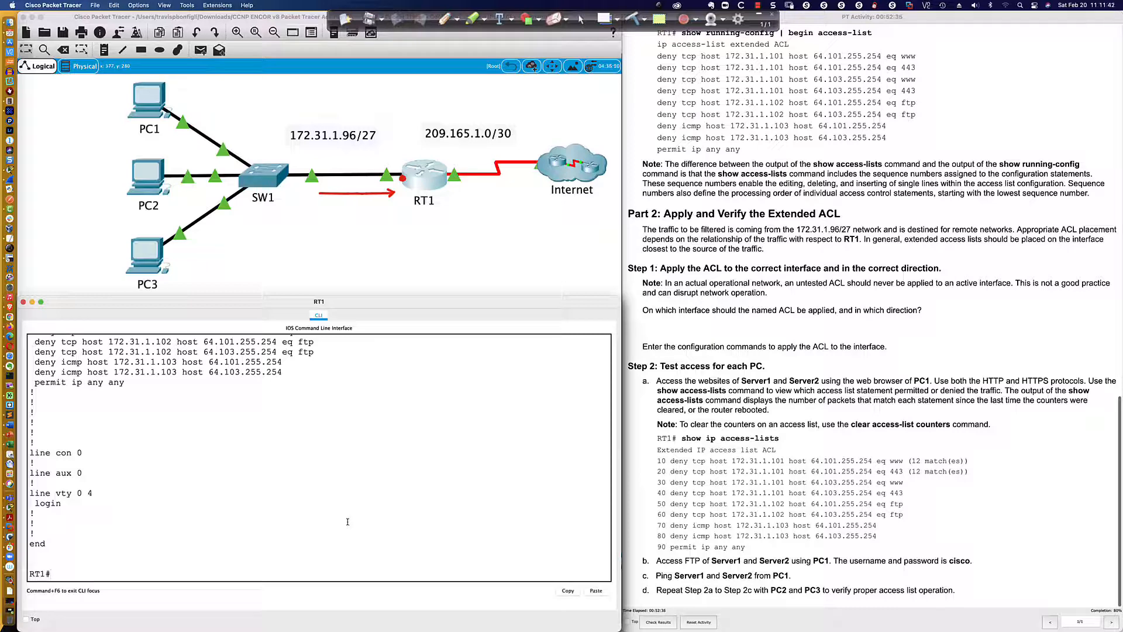
Enter RT1's global configuration mode and display the interface summary with do sh ip int bri
{"action": "type", "text": "conf t"}
{"action": "key", "text": "Return"}
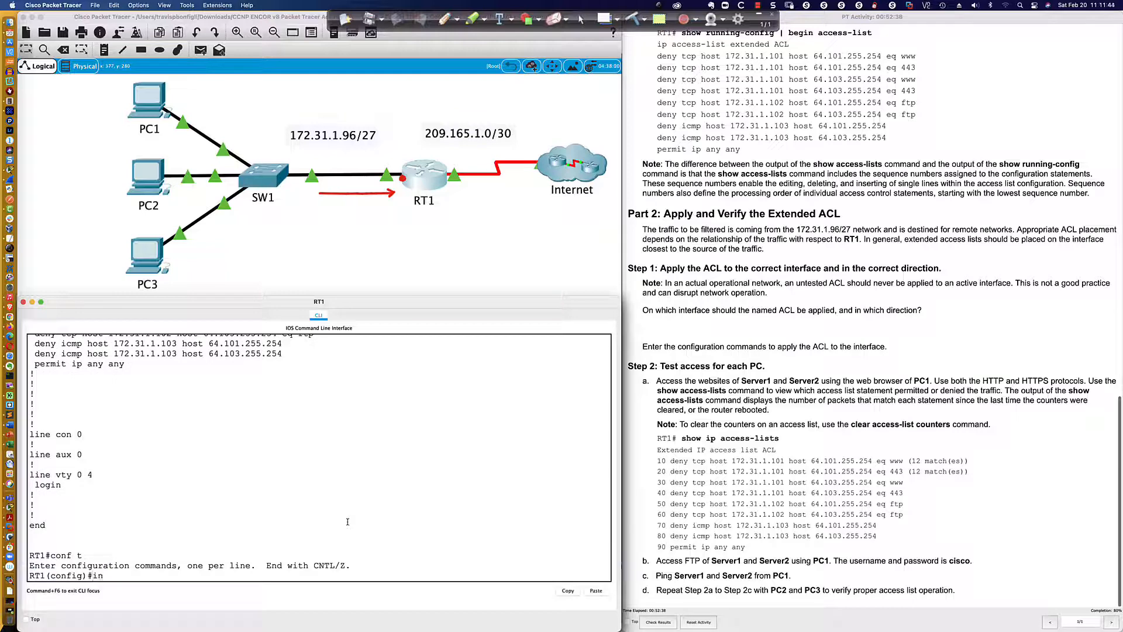
{"action": "type", "text": "do sh ip int bri"}
{"action": "key", "text": "Return"}
Apply the named ACL inbound on interface gi0/0 with ip access-group ACL in
{"action": "type", "text": "int gi0/0"}
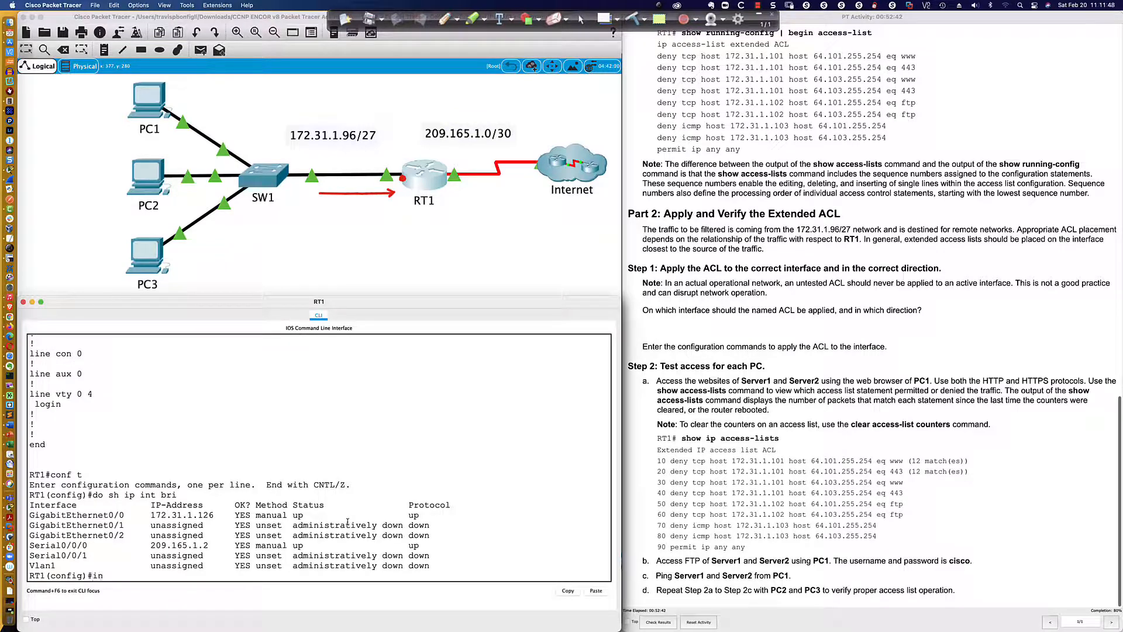
{"action": "key", "text": "Return"}
{"action": "type", "text": "ip access"}
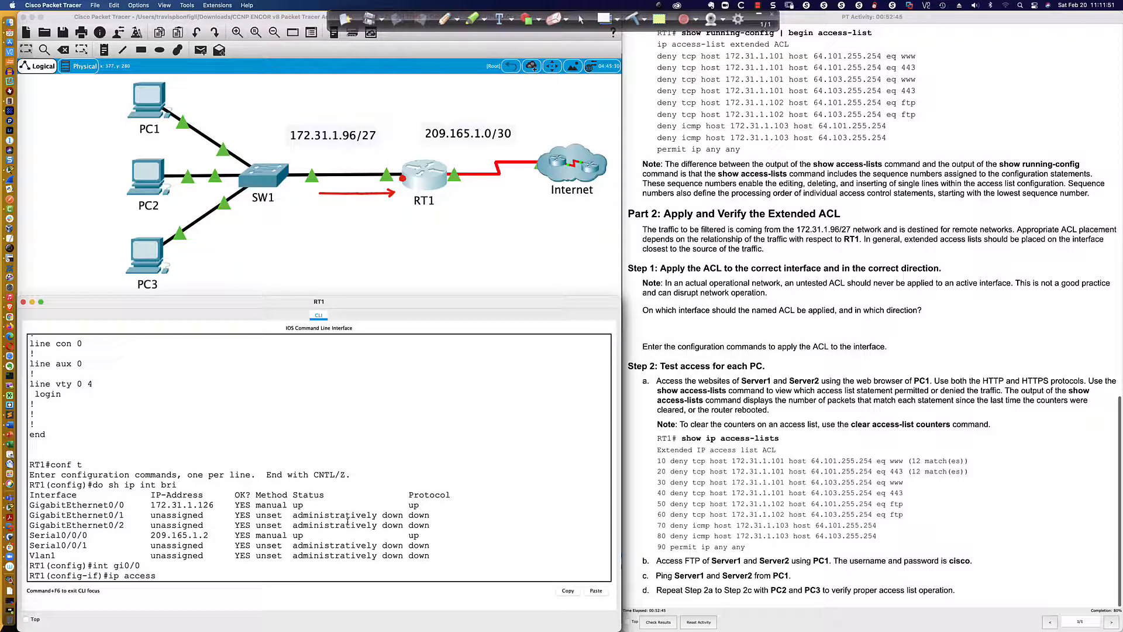
{"action": "key", "text": "Tab"}
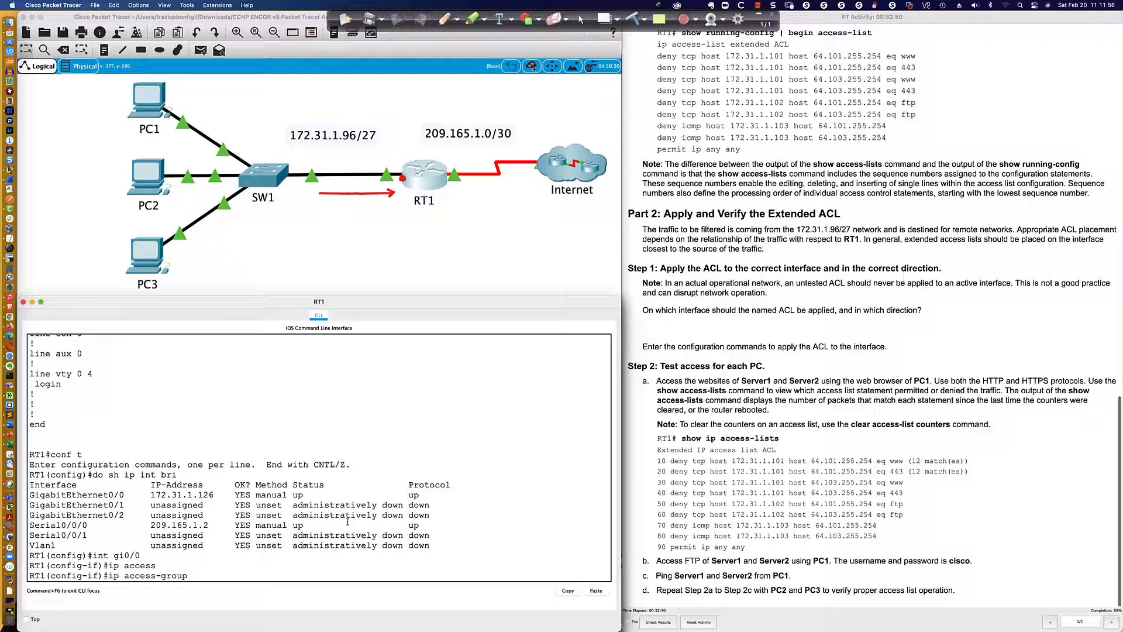
{"action": "type", "text": "ACL in"}
{"action": "key", "text": "Return"}
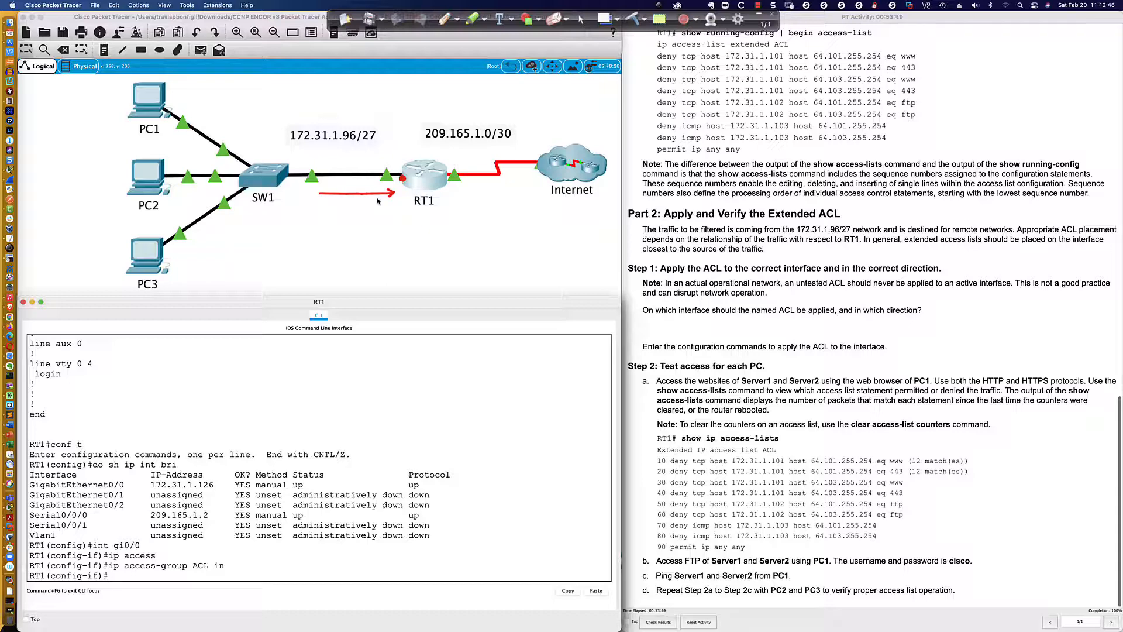
Review the first deny statement's PC1 source and Server1 destination, along with the access-testing instructions
{"action": "scroll", "coordinate": [242, 431], "scroll_direction": "up", "scroll_amount": 10}
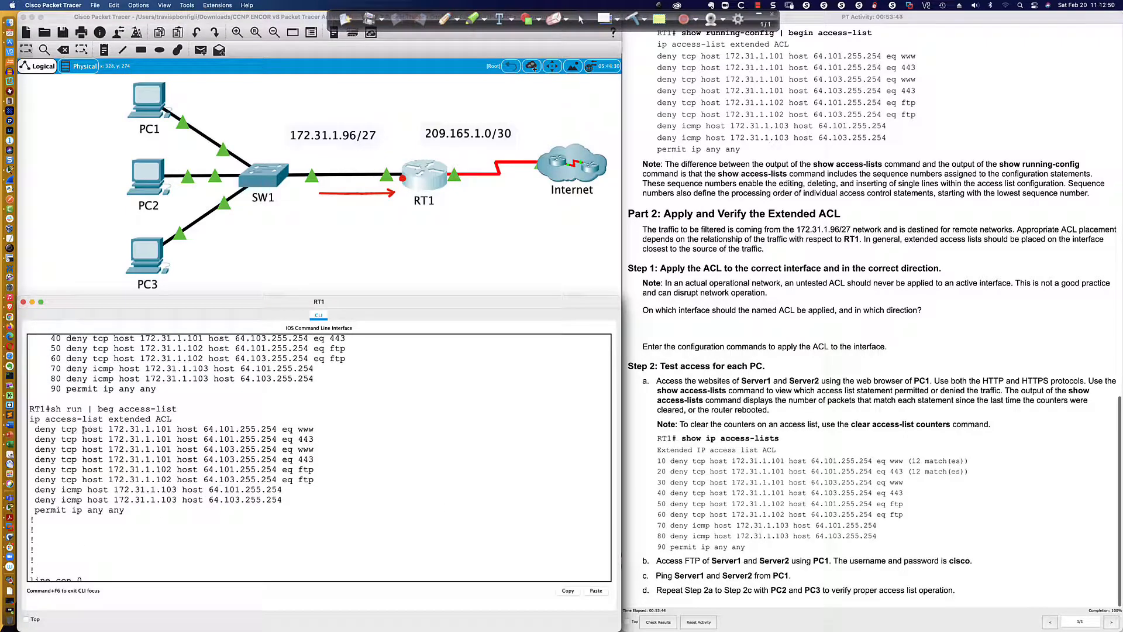
{"action": "left_click_drag", "start_coordinate": [82, 430], "coordinate": [171, 429]}
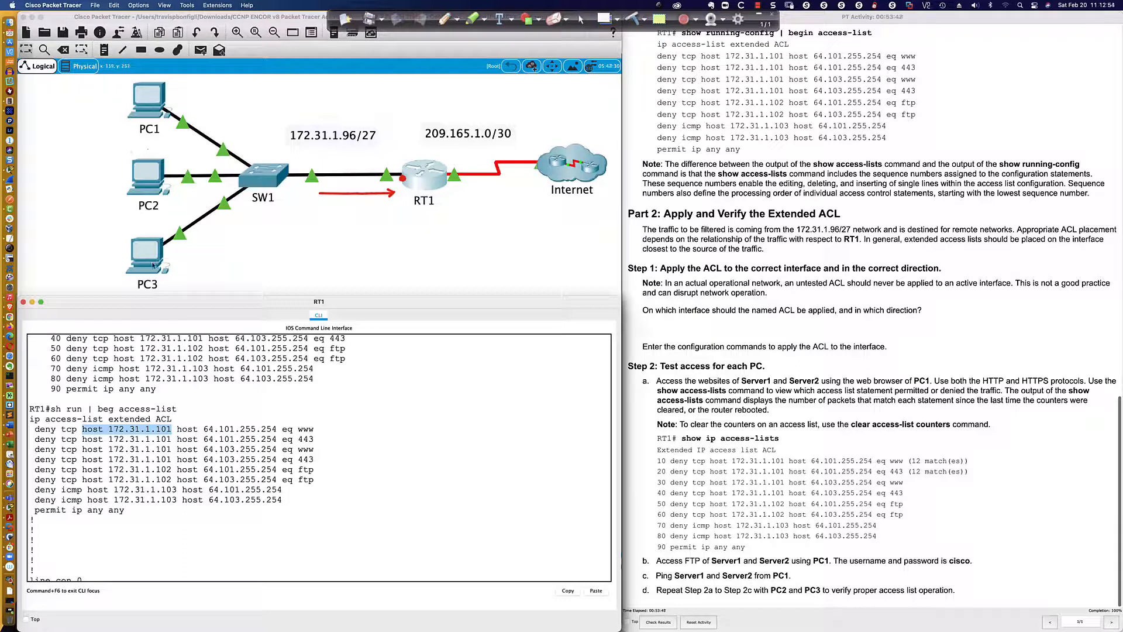
{"action": "left_click_drag", "start_coordinate": [177, 428], "coordinate": [279, 429]}
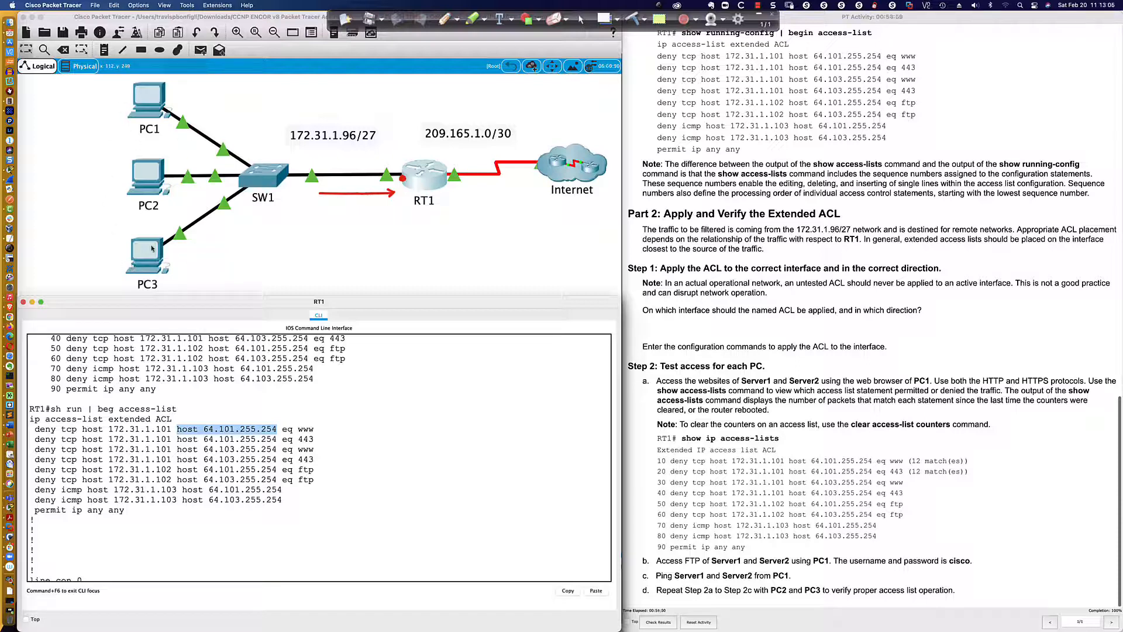
{"action": "scroll", "coordinate": [193, 447], "scroll_direction": "down", "scroll_amount": 8}
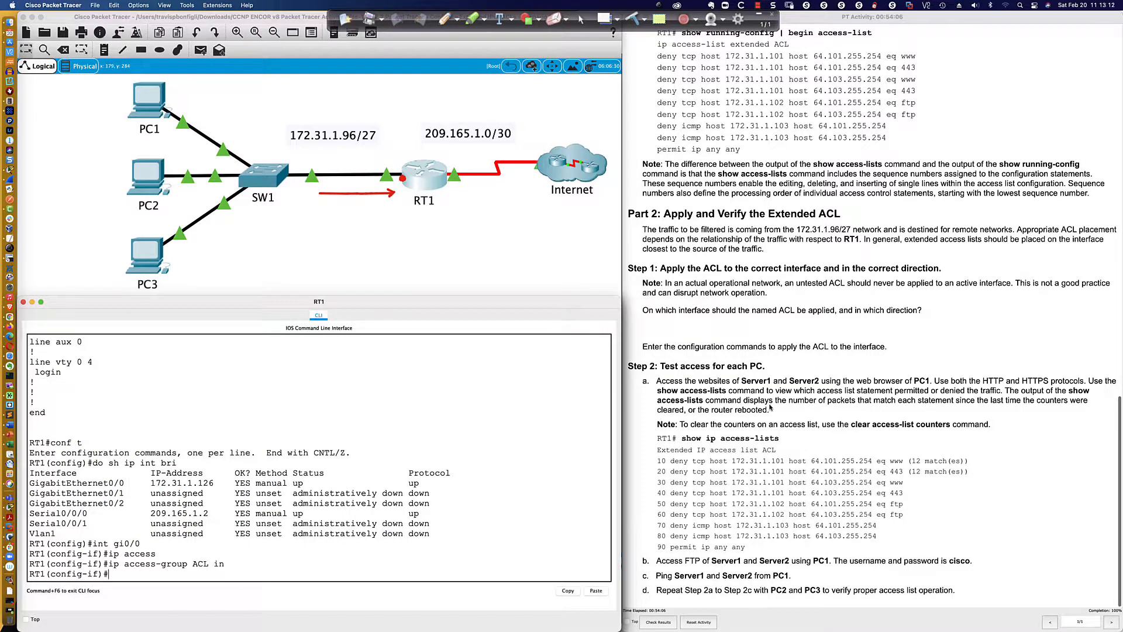
{"action": "scroll", "coordinate": [737, 386], "scroll_direction": "down", "scroll_amount": 1}
{"action": "scroll", "coordinate": [709, 366], "scroll_direction": "up", "scroll_amount": 1}
{"action": "left_click", "coordinate": [149, 107]}
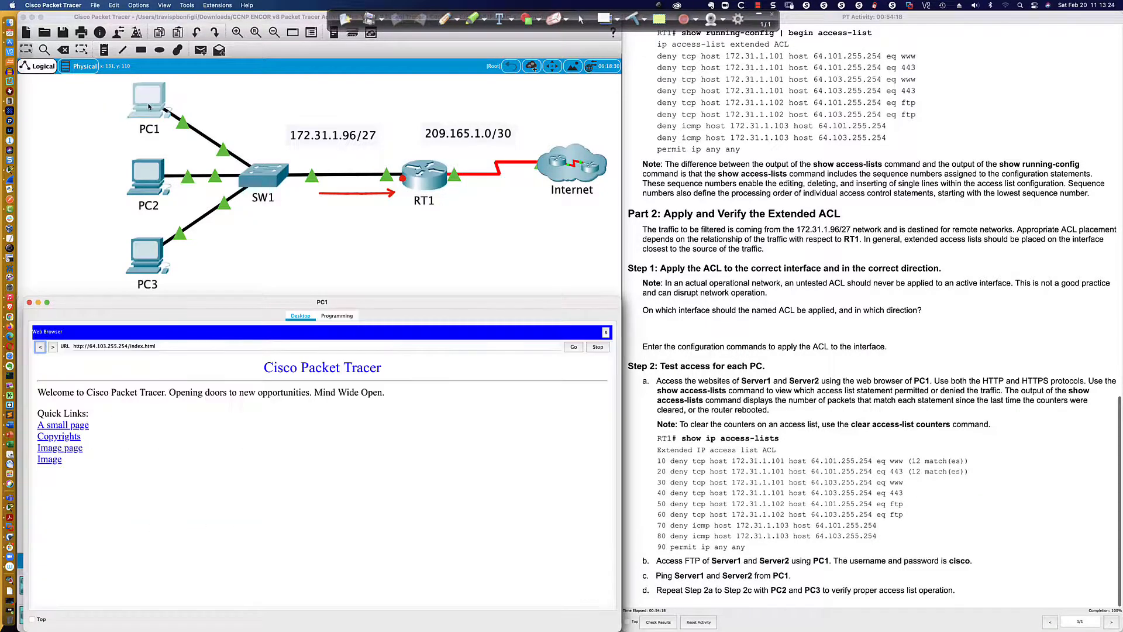
{"action": "left_click", "coordinate": [71, 427]}
{"action": "left_click", "coordinate": [573, 347]}
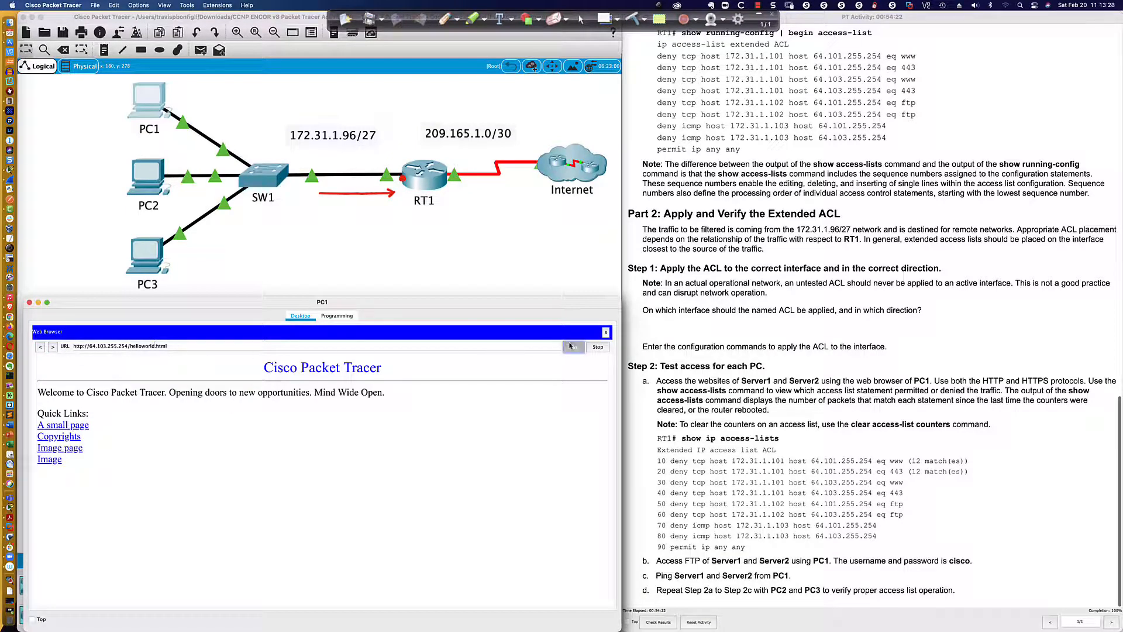
{"action": "left_click", "coordinate": [41, 349]}
{"action": "left_click", "coordinate": [41, 349]}
{"action": "left_click", "coordinate": [41, 348]}
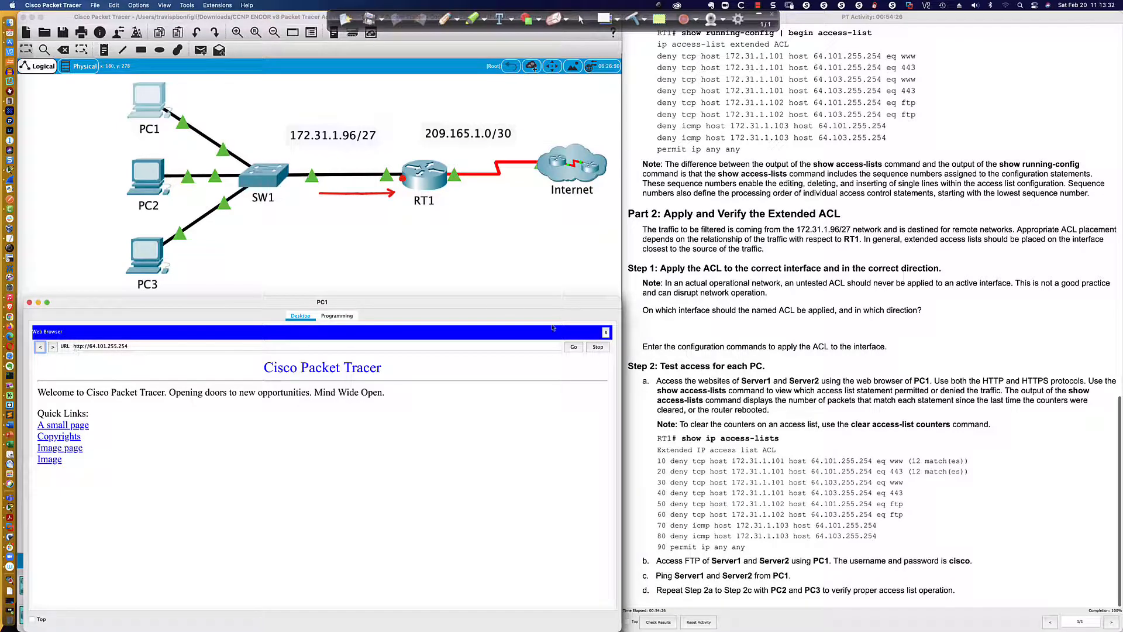
{"action": "left_click", "coordinate": [142, 347]}
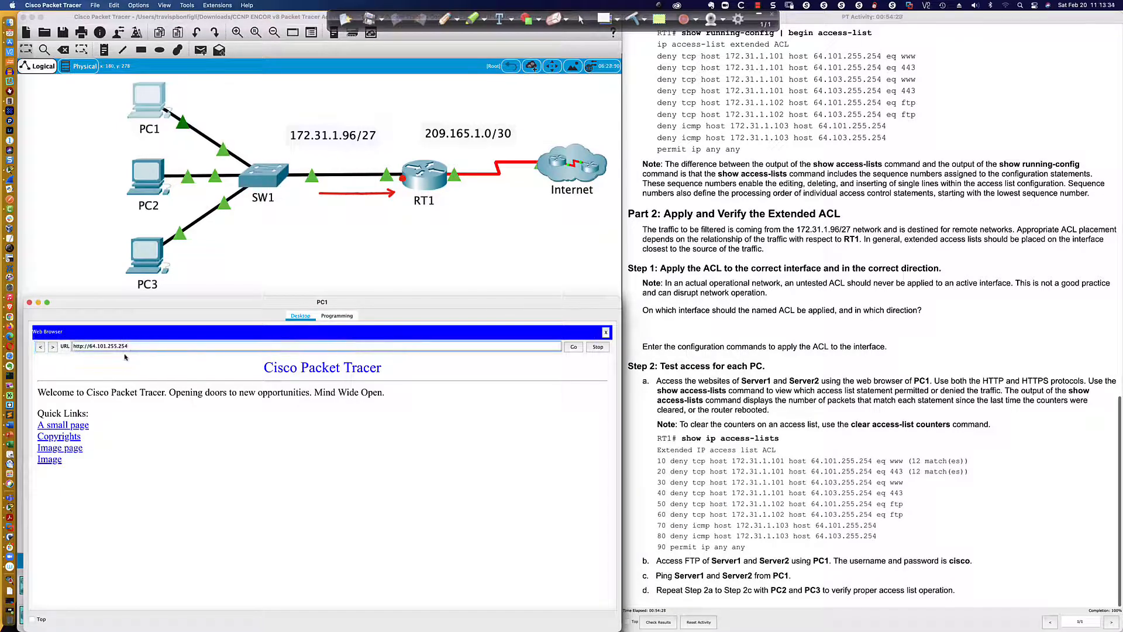
{"action": "triple_click", "coordinate": [142, 348]}
{"action": "type", "text": "64.101"}
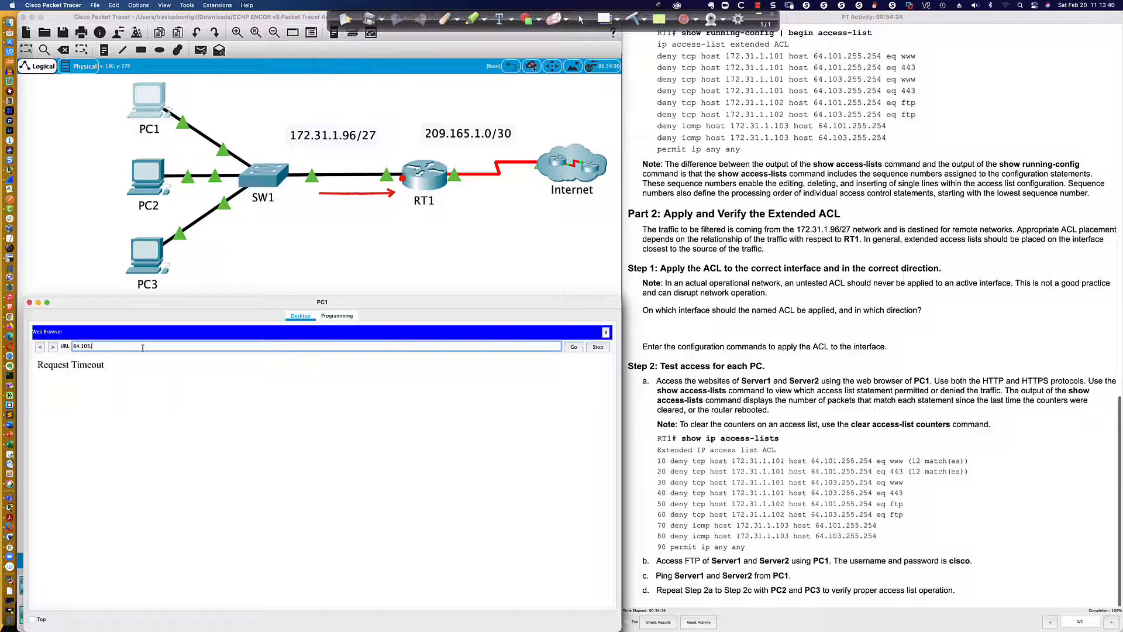
{"action": "type", "text": "55.254"}
{"action": "key", "text": "Return"}
{"action": "left_click", "coordinate": [574, 348]}
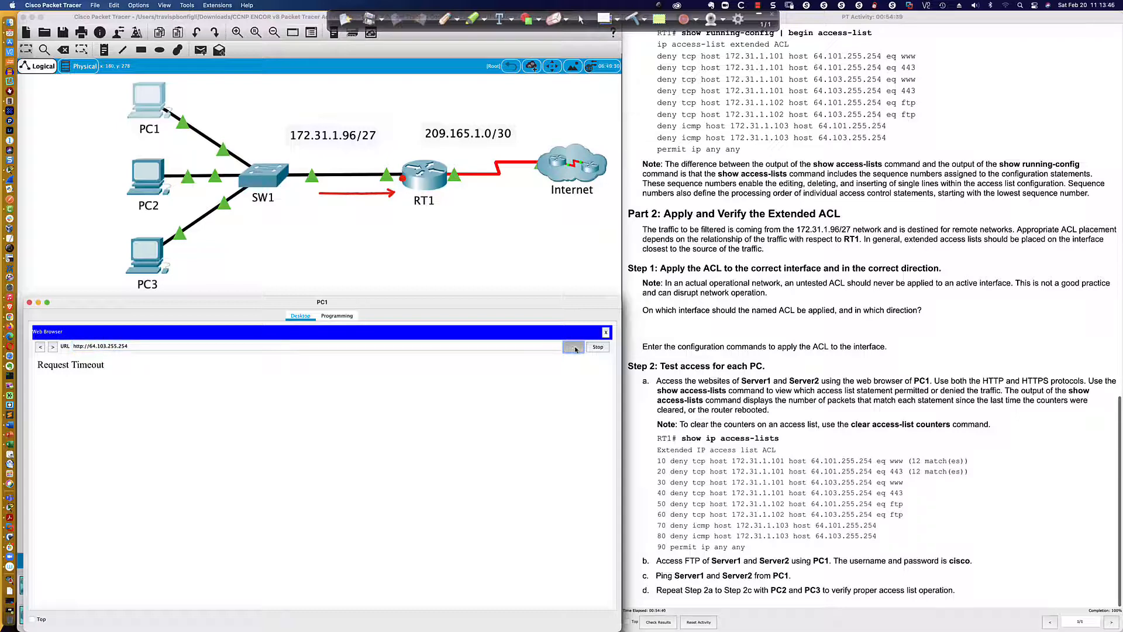
{"action": "left_click", "coordinate": [575, 349]}
{"action": "left_click", "coordinate": [576, 349]}
{"action": "left_click", "coordinate": [576, 349]}
{"action": "left_click", "coordinate": [576, 350]}
{"action": "left_click", "coordinate": [575, 349]}
{"action": "left_click", "coordinate": [576, 349]}
{"action": "left_click", "coordinate": [576, 349]}
{"action": "left_click", "coordinate": [576, 349]}
{"action": "left_click", "coordinate": [575, 349]}
{"action": "left_click", "coordinate": [573, 346]}
{"action": "left_click", "coordinate": [104, 346]}
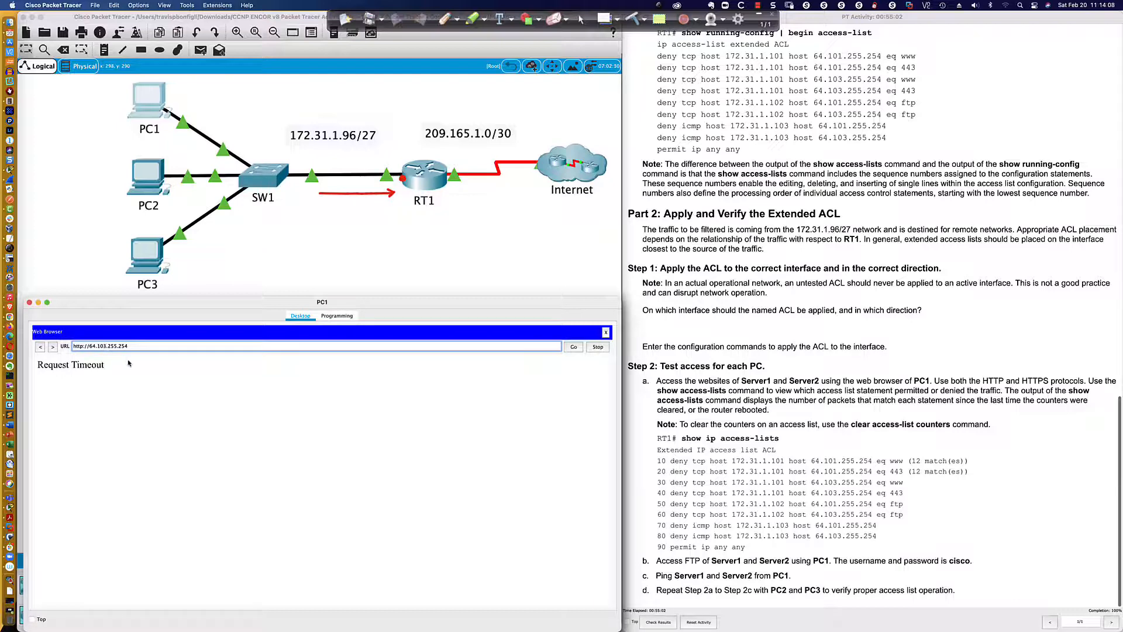
{"action": "key", "text": "BackSpace"}
{"action": "type", "text": "1"}
{"action": "left_click", "coordinate": [573, 346]}
{"action": "left_click", "coordinate": [573, 346]}
{"action": "left_click", "coordinate": [572, 347]}
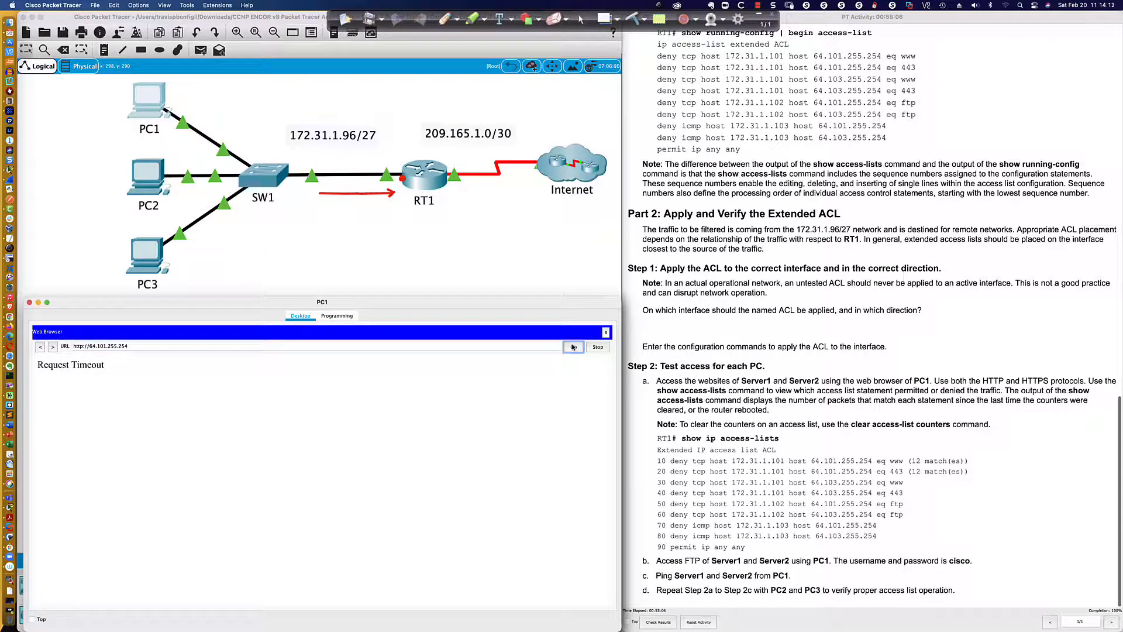
{"action": "left_click", "coordinate": [572, 348]}
{"action": "left_click", "coordinate": [572, 348]}
{"action": "left_click", "coordinate": [573, 347]}
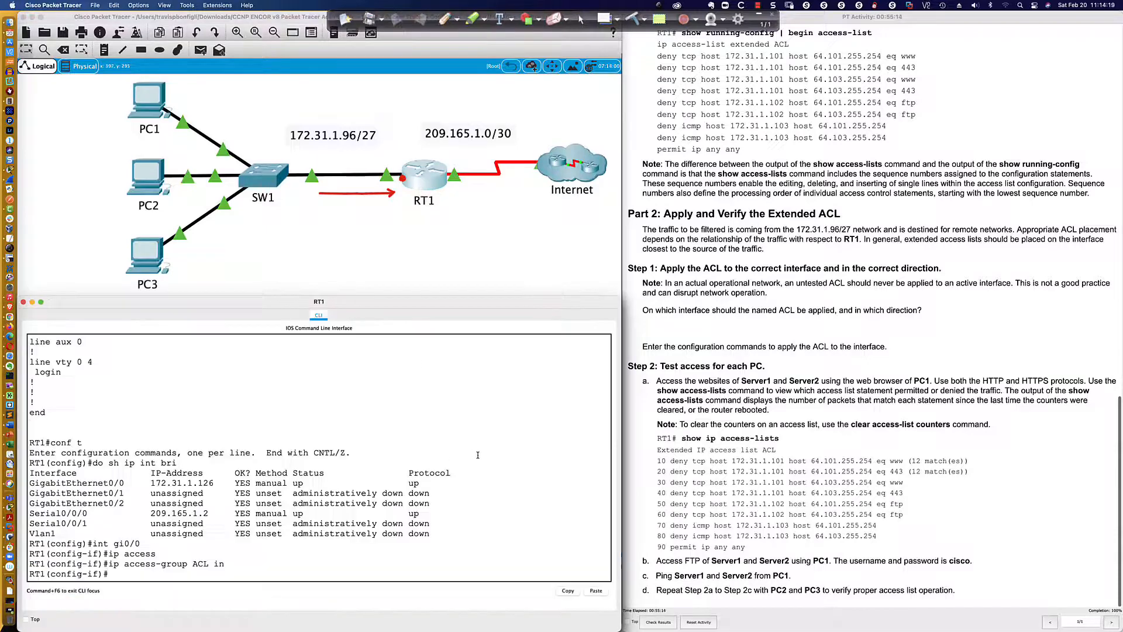
Return to RT1's command line, leave interface configuration mode with end, and save the configuration with wr mem
{"action": "type", "text": "end"}
{"action": "key", "text": "Return"}
{"action": "type", "text": "wri nmem"}
{"action": "key", "text": "Return"}
{"action": "key", "text": "Return"}
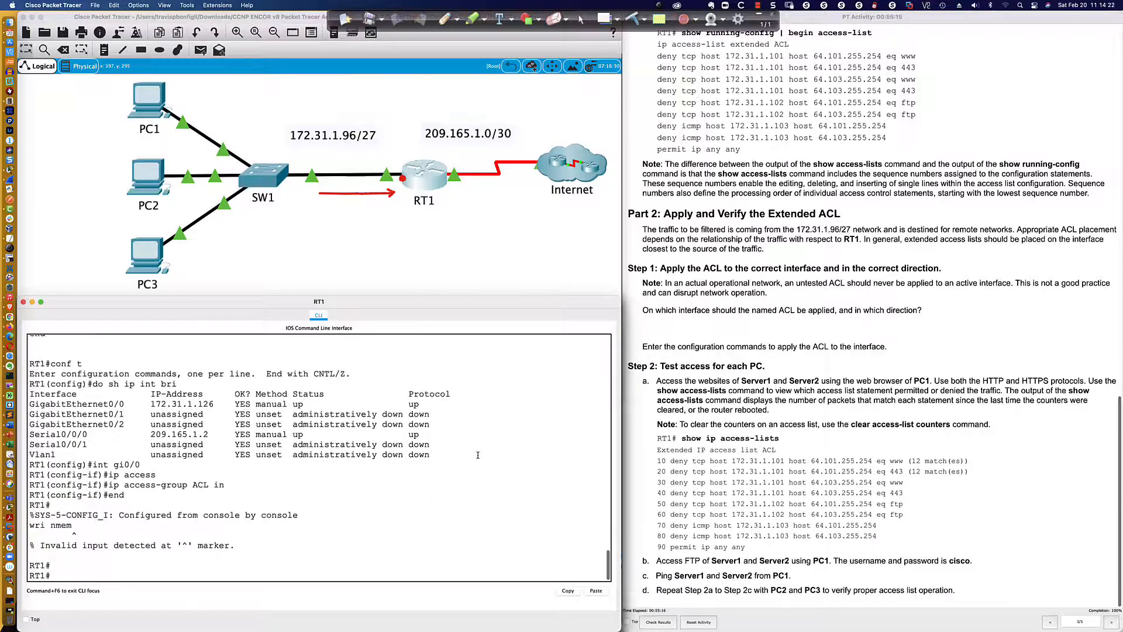
{"action": "type", "text": "wr mem"}
{"action": "key", "text": "Return"}
{"action": "key", "text": "Return"}
{"action": "key", "text": "Return"}
Check the ACL's match counters on RT1 with sh access-list and sh ip access-list
{"action": "key", "text": "Return"}
{"action": "key", "text": "Return"}
{"action": "key", "text": "Return"}
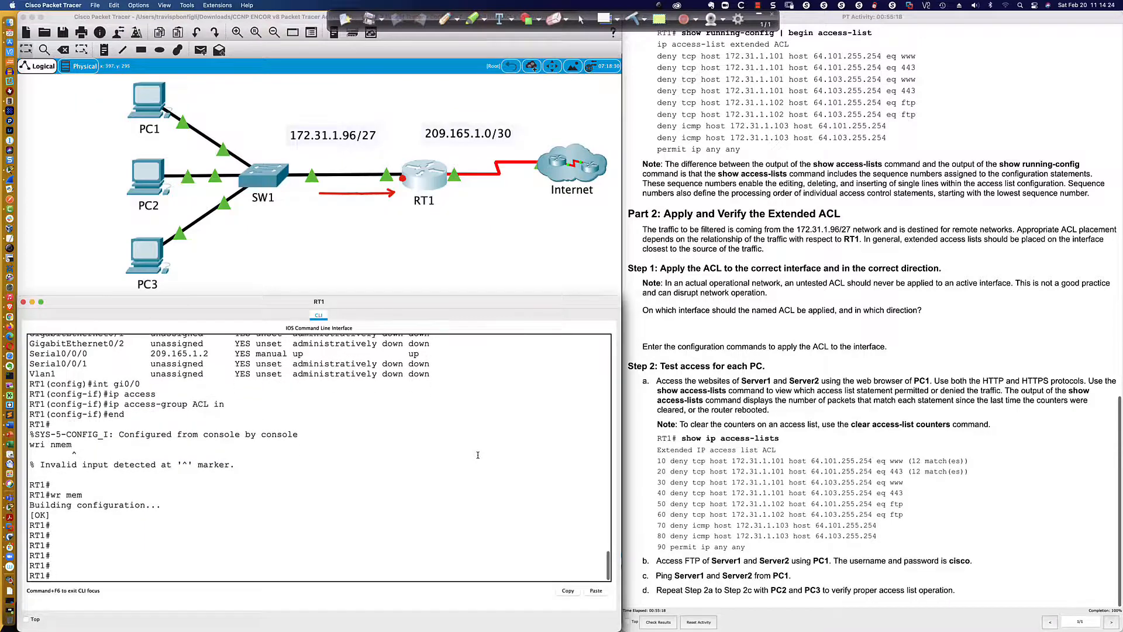
{"action": "type", "text": "sh access-list"}
{"action": "key", "text": "Return"}
{"action": "type", "text": "sh ip access-list"}
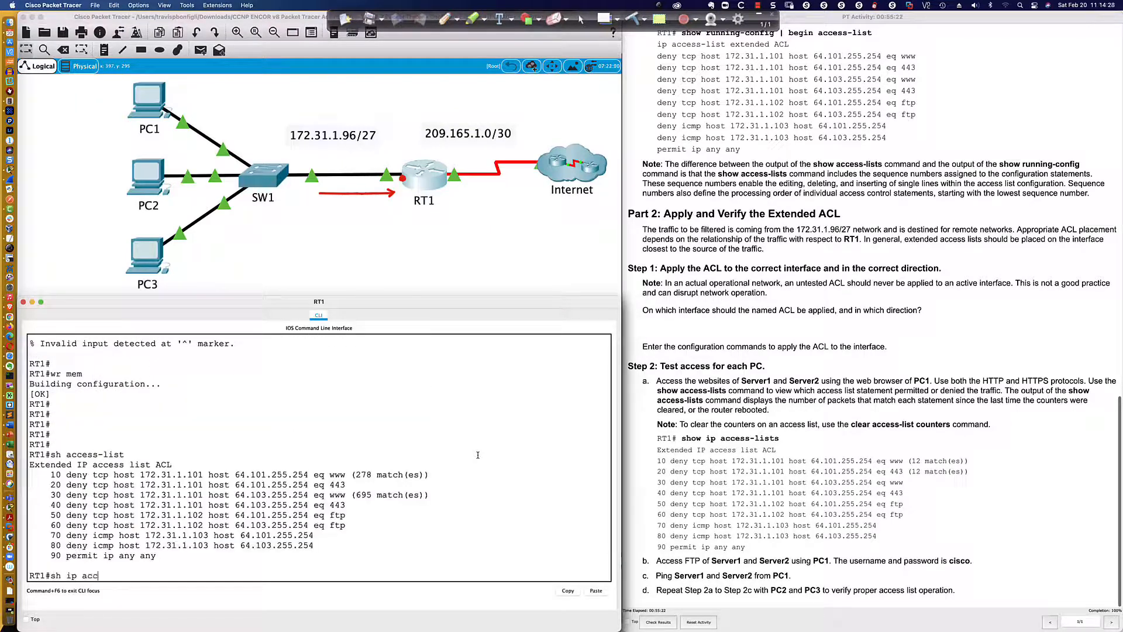
{"action": "key", "text": "Return"}
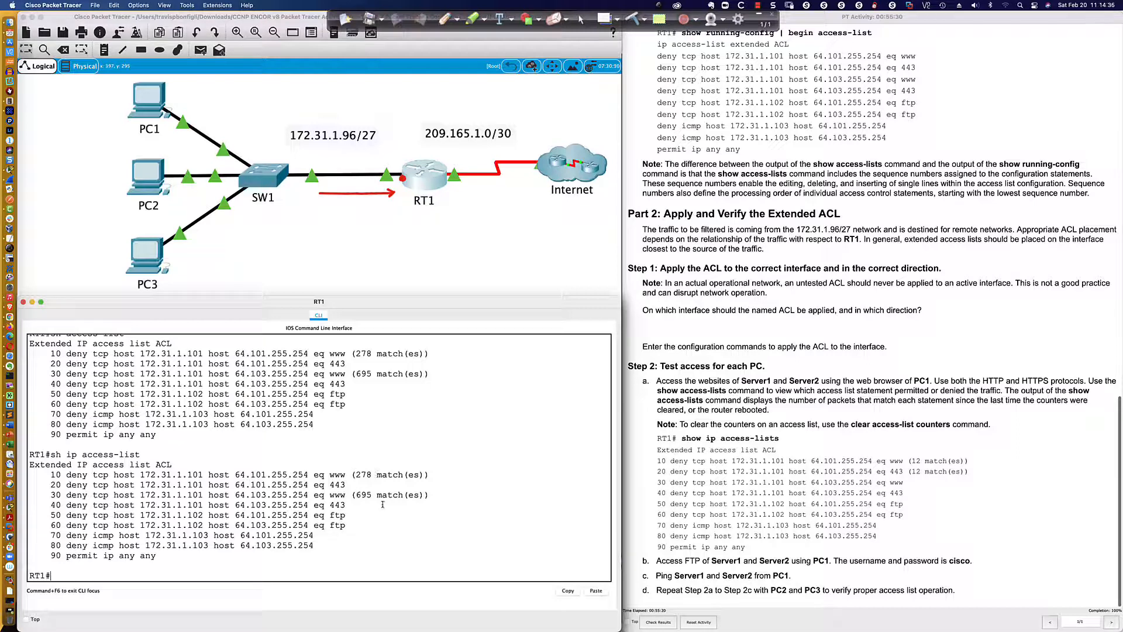
{"action": "left_click", "coordinate": [151, 105]}
{"action": "left_click", "coordinate": [87, 346]}
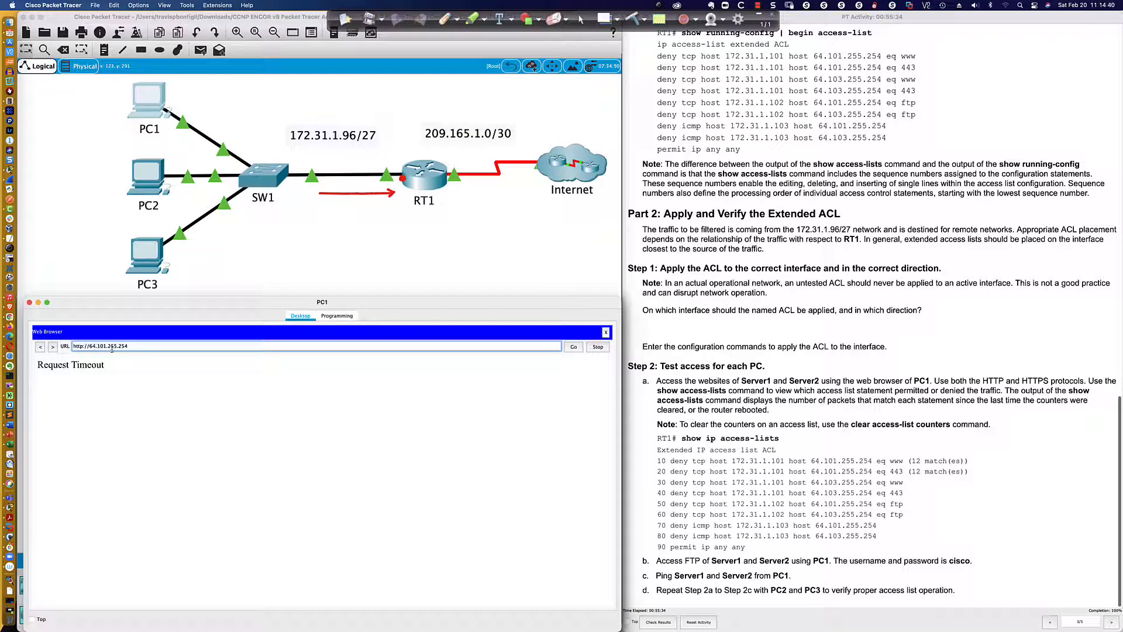
{"action": "type", "text": "s"}
{"action": "left_click", "coordinate": [567, 347]}
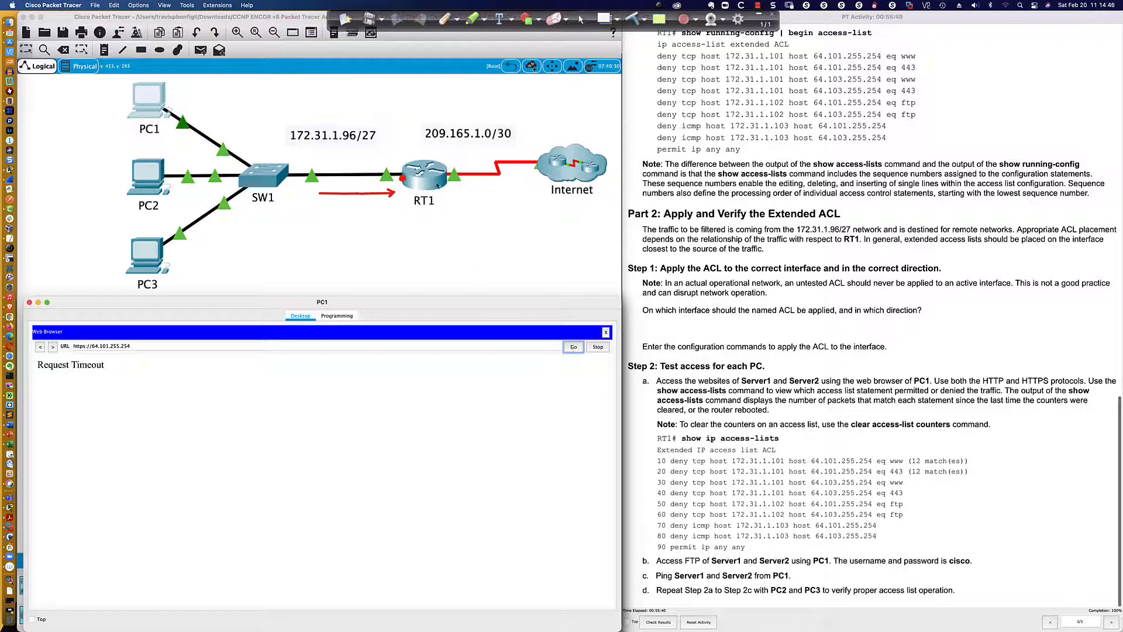
Rerun sh ip access-list on RT1 and check the match counter of the deny statement for Server1 HTTPS traffic
{"action": "left_click", "coordinate": [437, 185]}
{"action": "key", "text": "Up"}
{"action": "key", "text": "Return"}
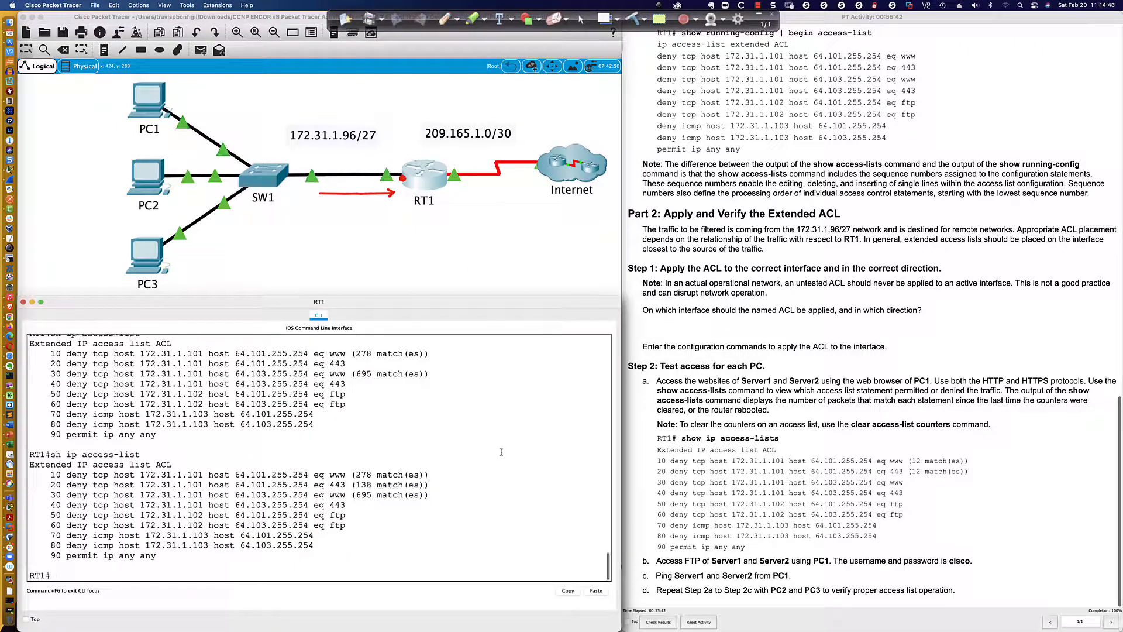
{"action": "left_click_drag", "start_coordinate": [358, 485], "coordinate": [429, 485]}
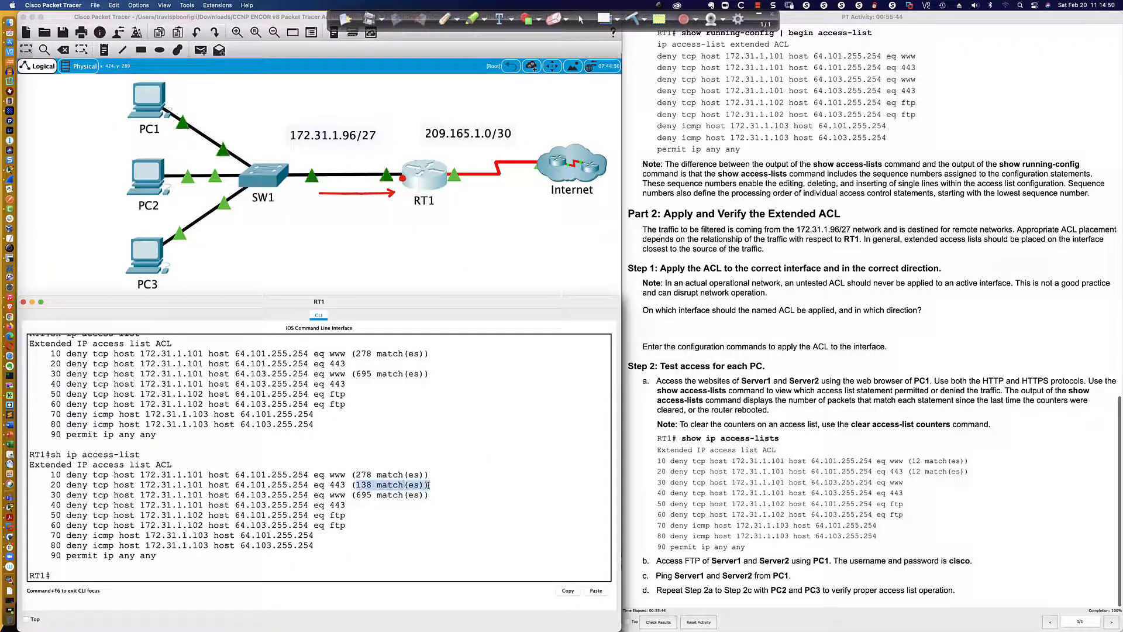
Abort the pending FTP login on PC2 and test its FTP access to Server2 with ftp 64.103.255.254
{"action": "left_click", "coordinate": [157, 191]}
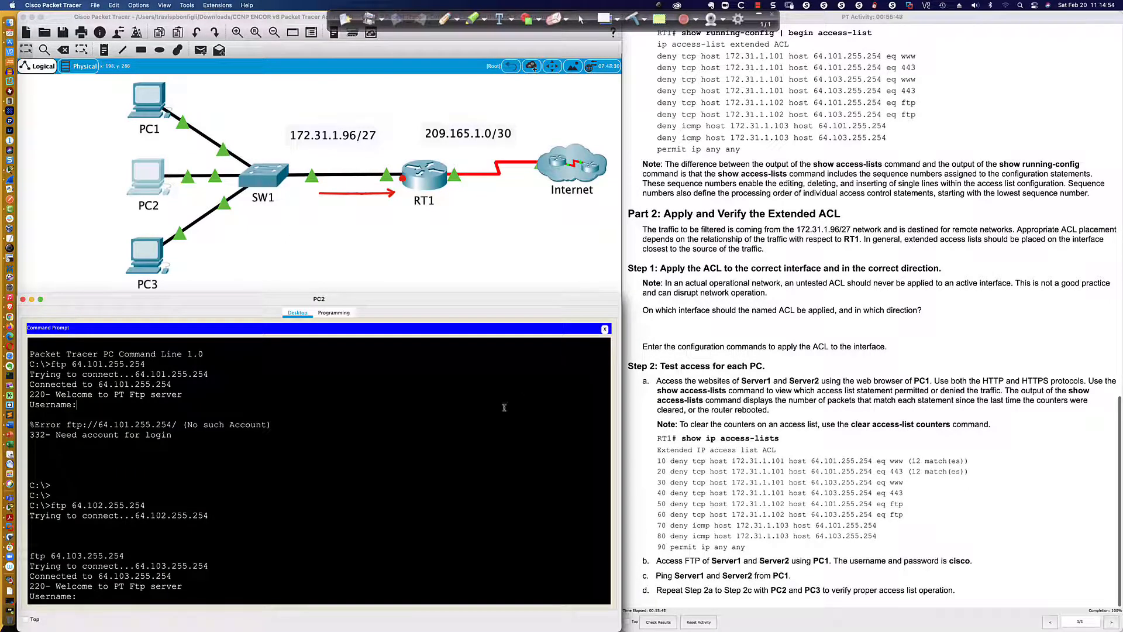
{"action": "scroll", "coordinate": [504, 407], "scroll_direction": "down", "scroll_amount": 1}
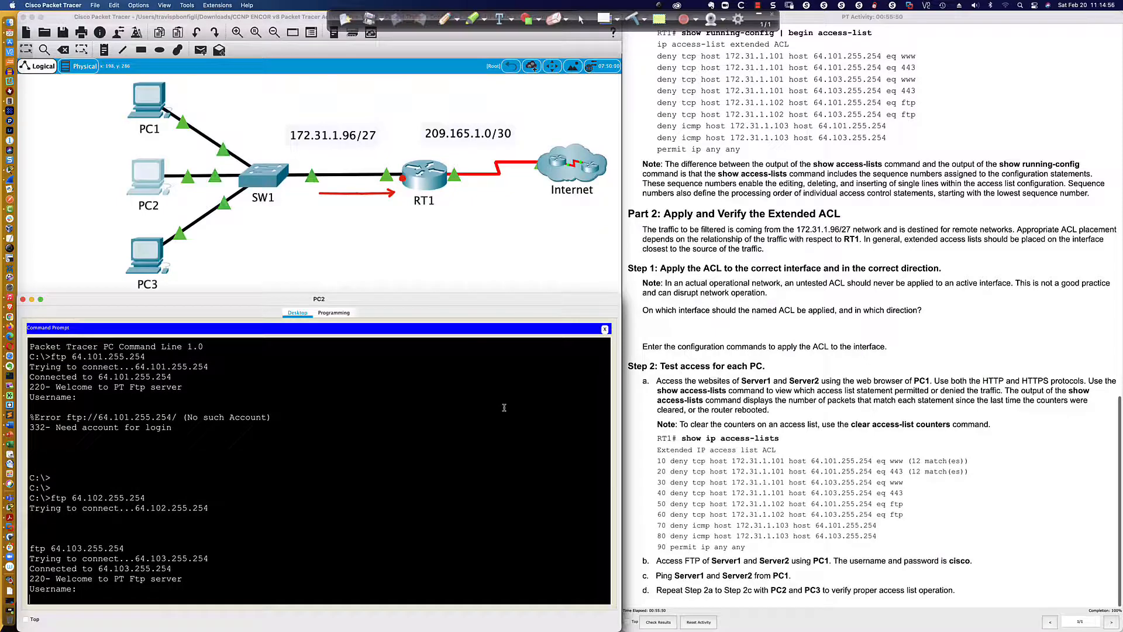
{"action": "key", "text": "ctrl+c"}
{"action": "key", "text": "Return"}
{"action": "key", "text": "Return"}
{"action": "key", "text": "Return"}
{"action": "key", "text": "Return"}
{"action": "key", "text": "Return"}
{"action": "key", "text": "Return"}
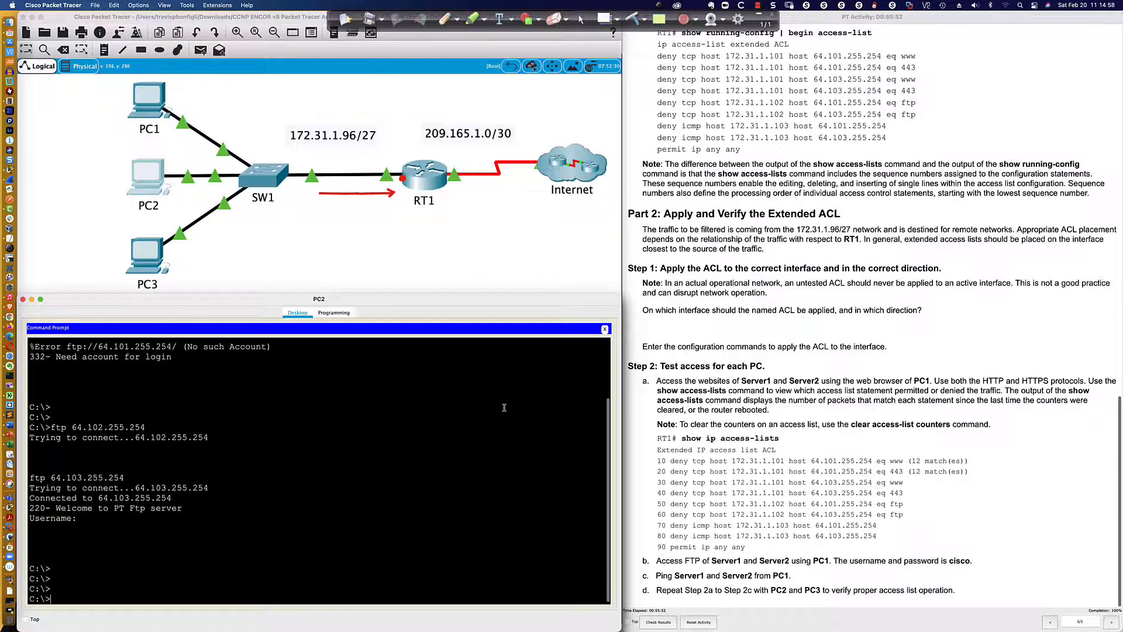
{"action": "key", "text": "Up"}
{"action": "key", "text": "Return"}
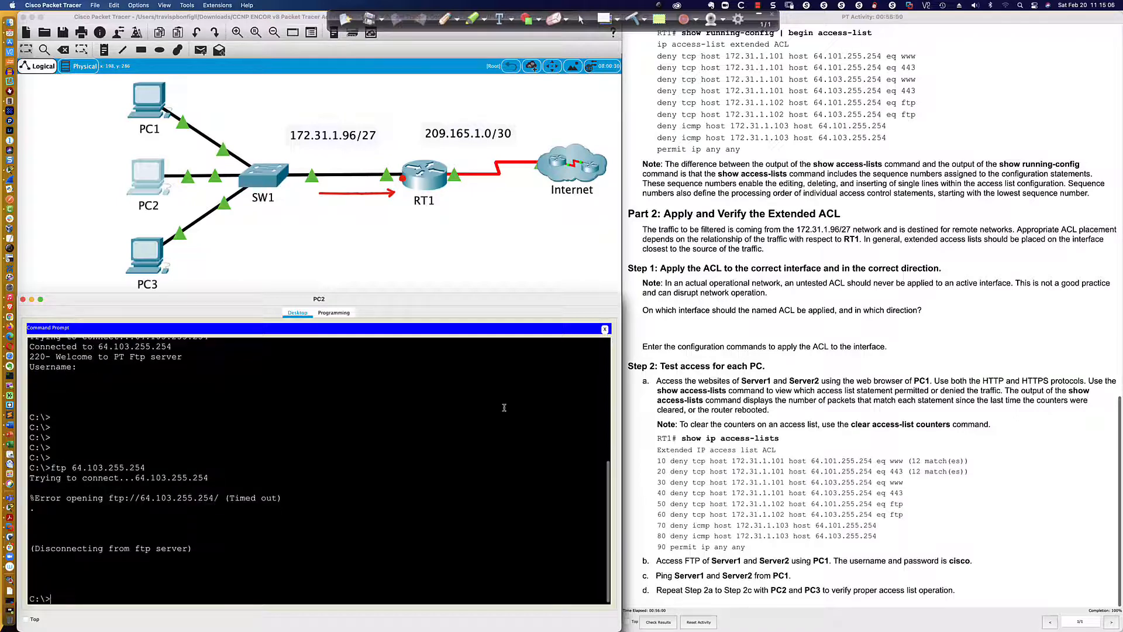
Test PC2's FTP access to Server1 by running ftp 64.101.255.254
{"action": "key", "text": "Up"}
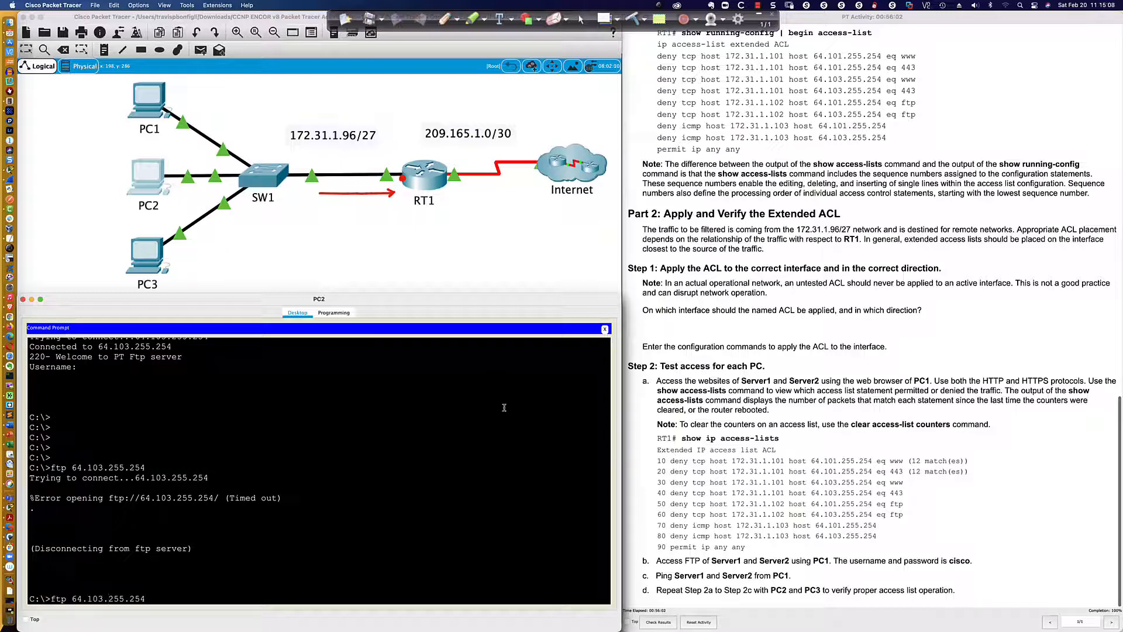
{"action": "key", "text": "BackSpace"}
{"action": "key", "text": "BackSpace"}
{"action": "key", "text": "BackSpace"}
{"action": "key", "text": "BackSpace"}
{"action": "key", "text": "BackSpace"}
{"action": "key", "text": "BackSpace"}
{"action": "key", "text": "BackSpace"}
{"action": "key", "text": "BackSpace"}
{"action": "key", "text": "BackSpace"}
{"action": "type", "text": "1.255.254"}
{"action": "key", "text": "Return"}
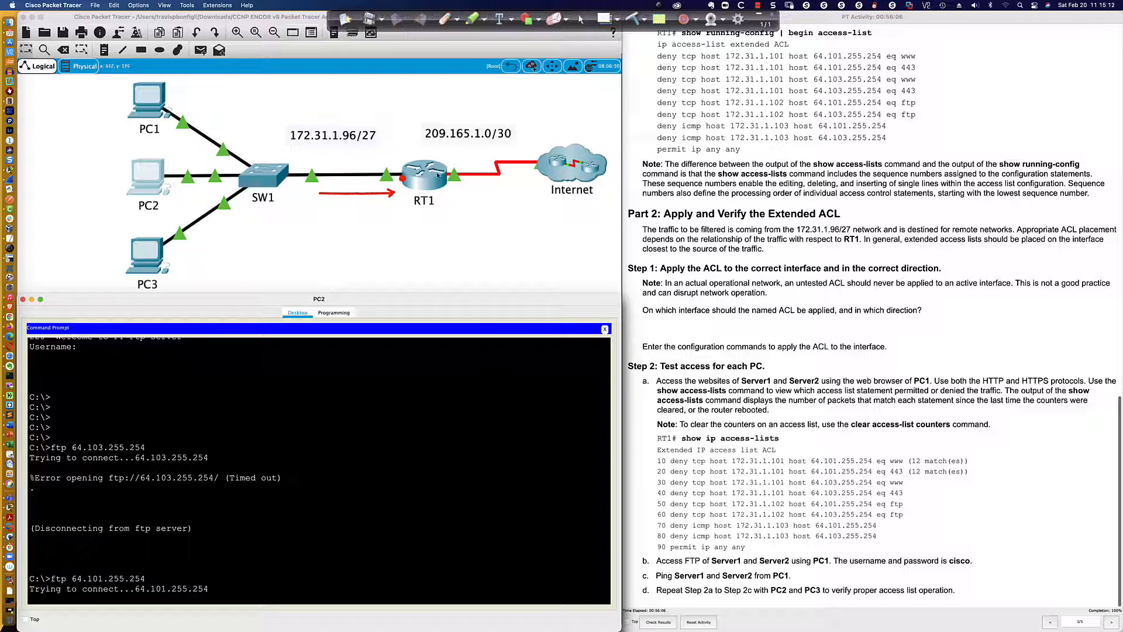
Replace PC1's web browser with its command prompt and run ftp 64.101.255.254 to test FTP access to Server1
{"action": "left_click", "coordinate": [156, 105]}
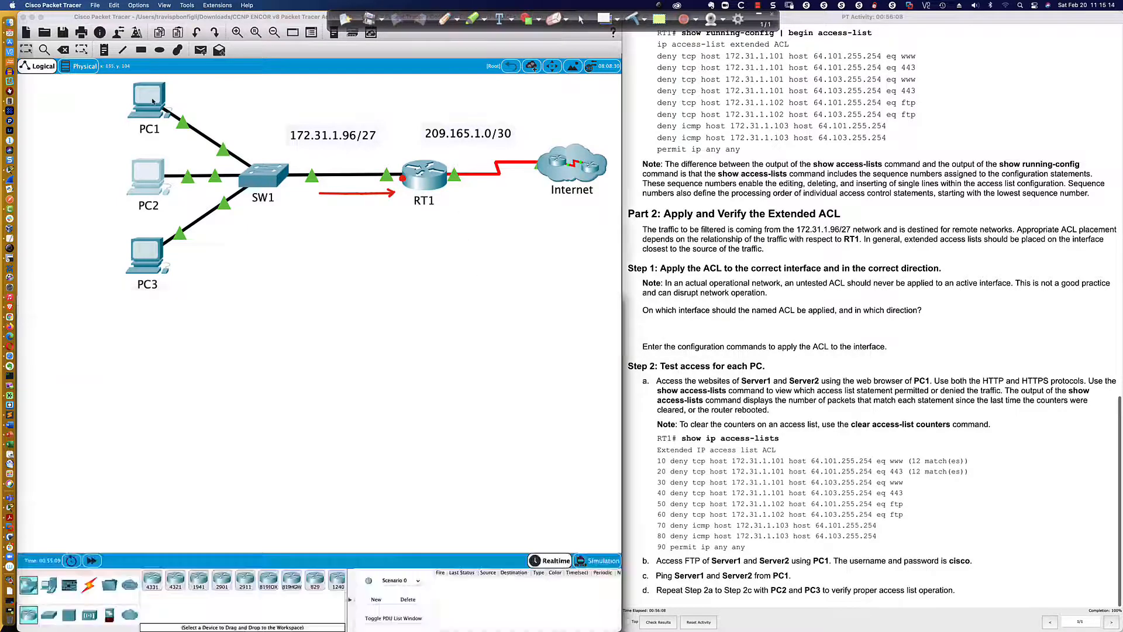
{"action": "left_click", "coordinate": [606, 333]}
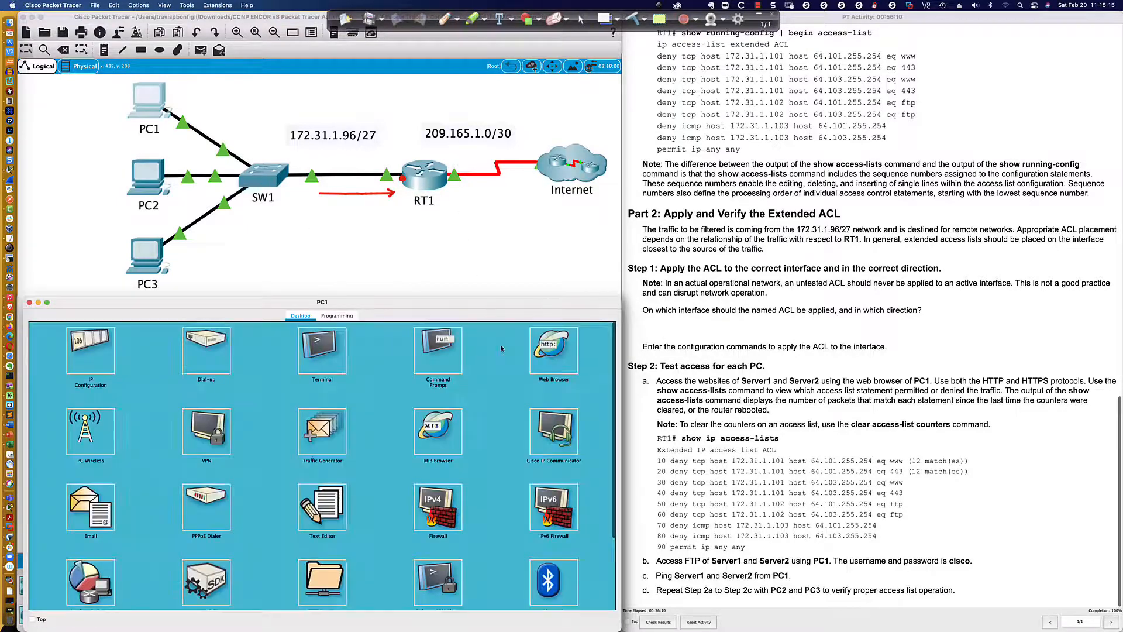
{"action": "left_click", "coordinate": [438, 357]}
{"action": "type", "text": "ftp"}
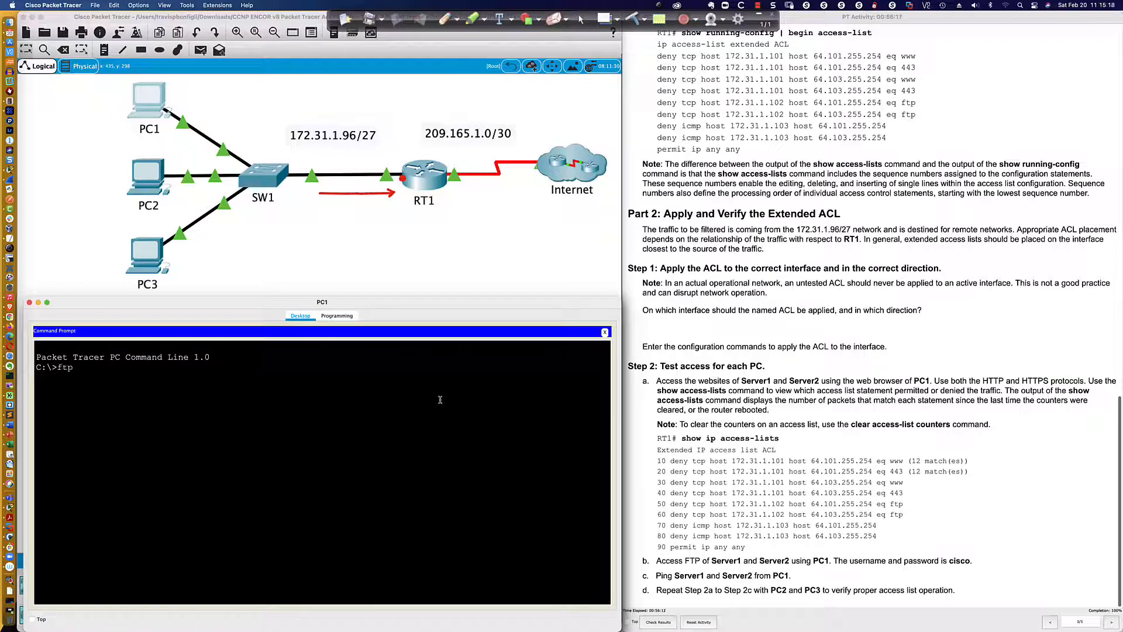
{"action": "type", "text": " 64.101.255.254"}
{"action": "key", "text": "Return"}
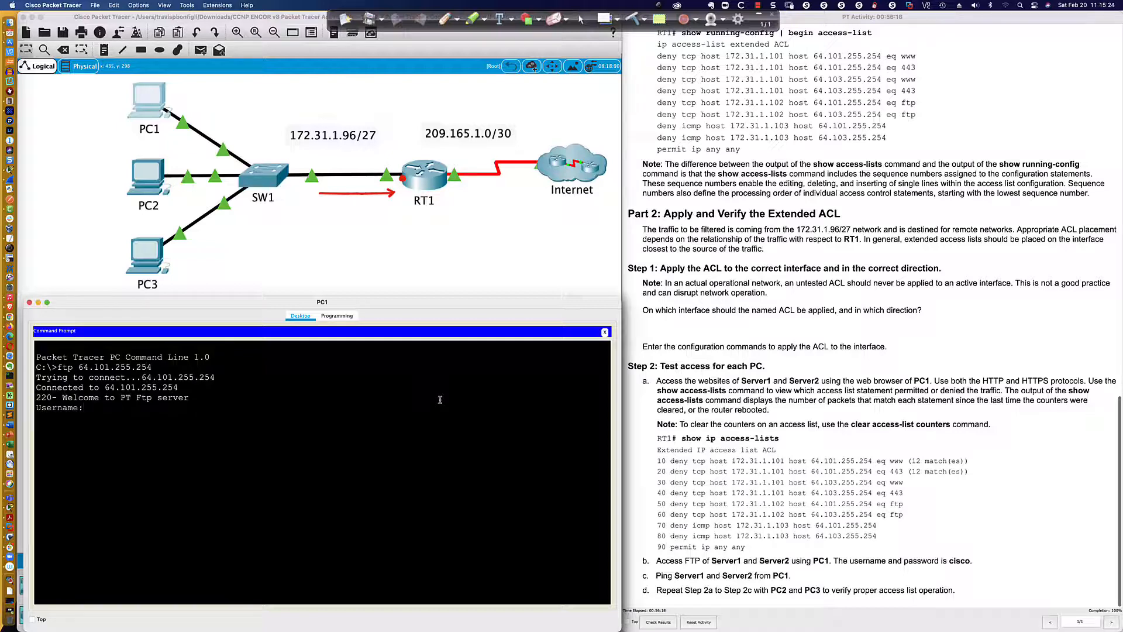
Leave the FTP login on PC1 and test its FTP access to Server2 with ftp 64.103.255.254
{"action": "key", "text": "Return"}
{"action": "key", "text": "Return"}
{"action": "key", "text": "Return"}
{"action": "key", "text": "Return"}
{"action": "key", "text": "Up"}
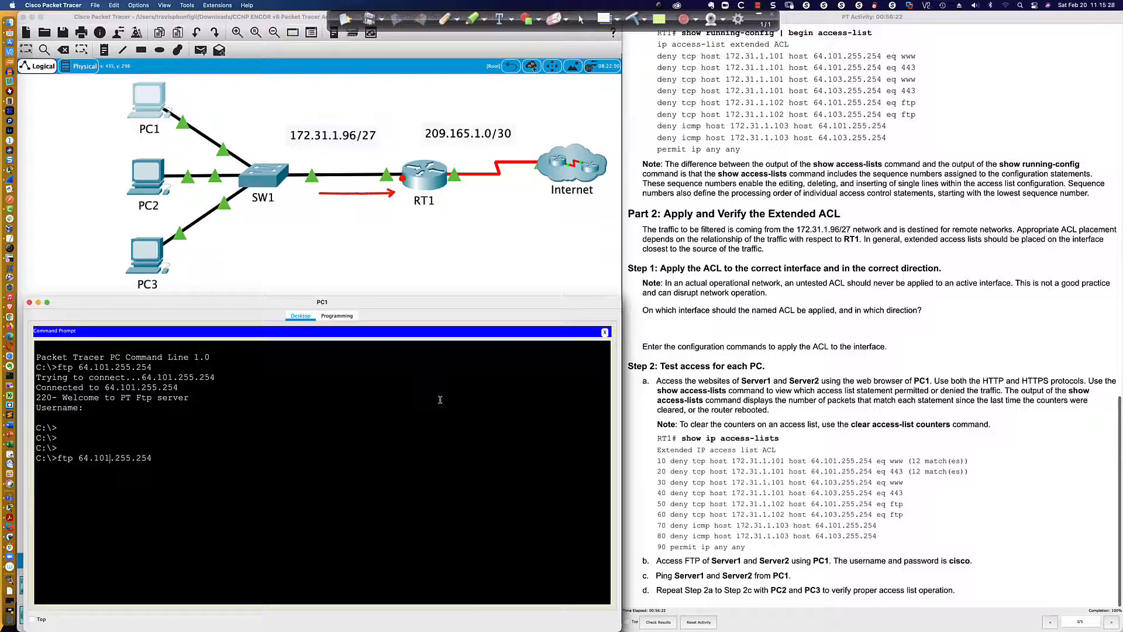
{"action": "key", "text": "Return"}
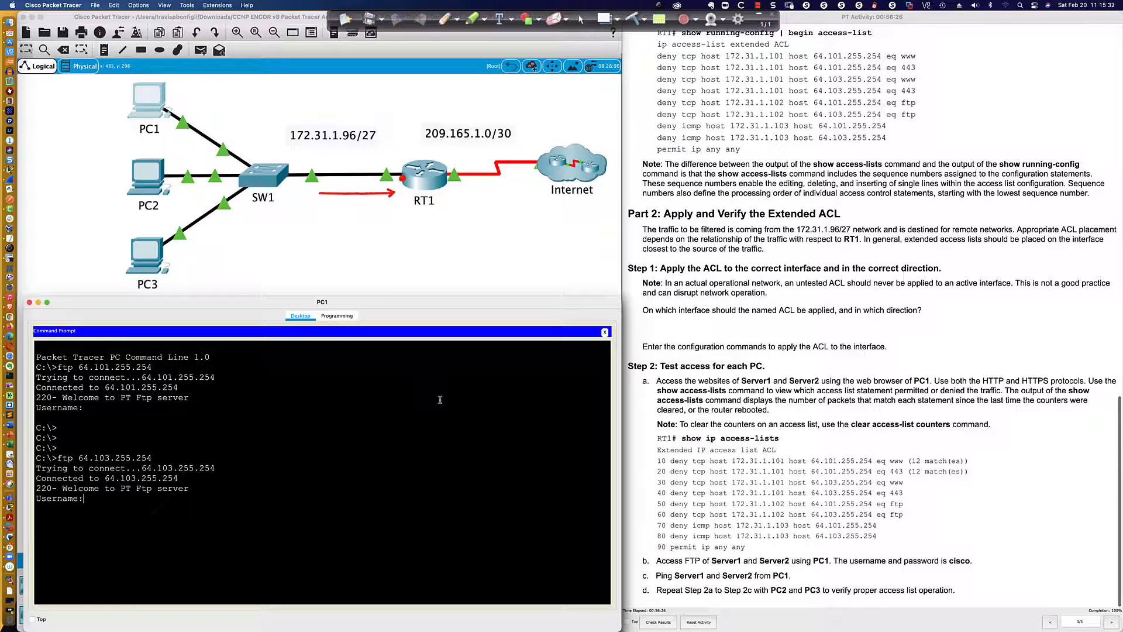
Recall ftp 64.101.255.254 on PC1 to reconnect to Server1, leaving the login blank to return to the prompt
{"action": "key", "text": "Up"}
{"action": "key", "text": "Up"}
{"action": "key", "text": "Return"}
{"action": "key", "text": "Return"}
{"action": "key", "text": "Return"}
Test PC1's ICMP access to Server1 with ping 64.101.255.254
{"action": "type", "text": "pijg"}
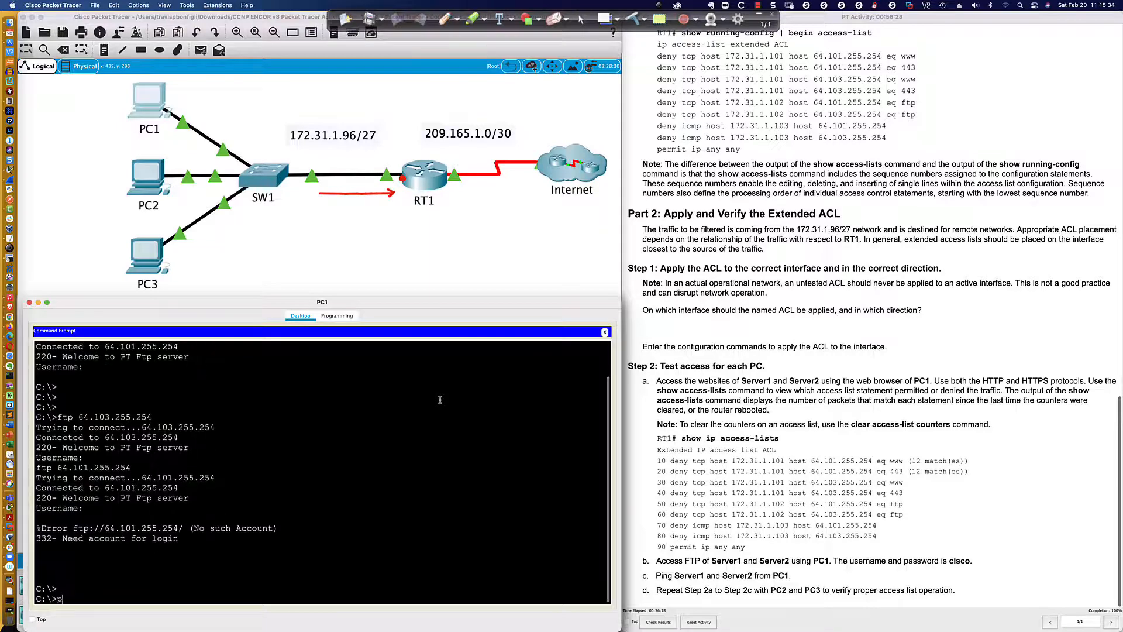
{"action": "key", "text": "BackSpace"}
{"action": "key", "text": "BackSpace"}
{"action": "type", "text": "ng"}
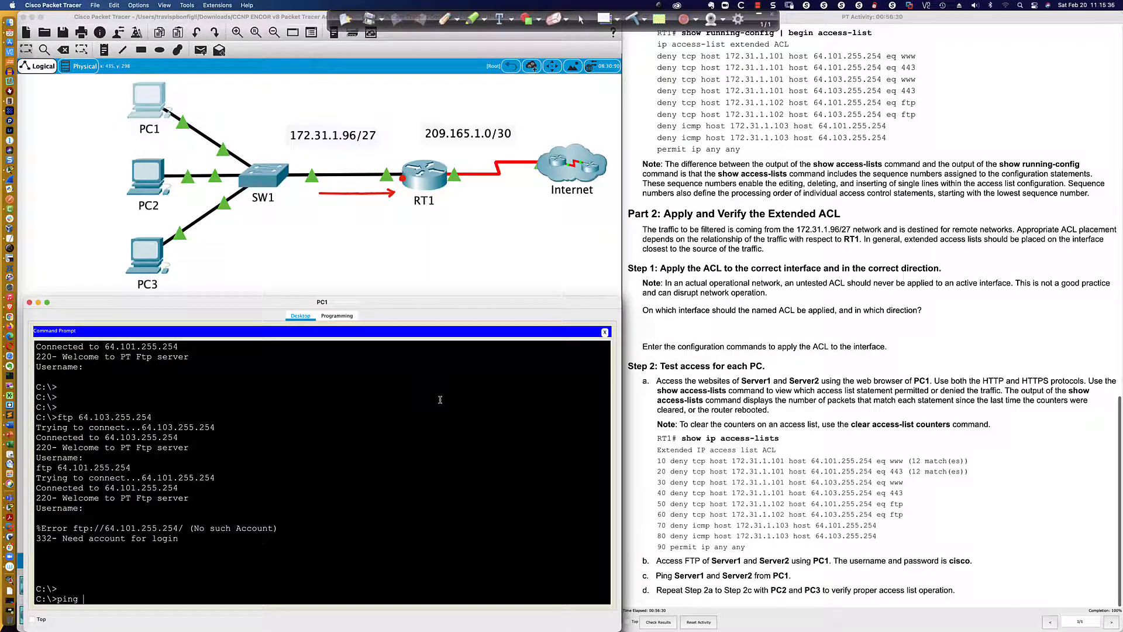
{"action": "type", "text": " 64.101.255.254"}
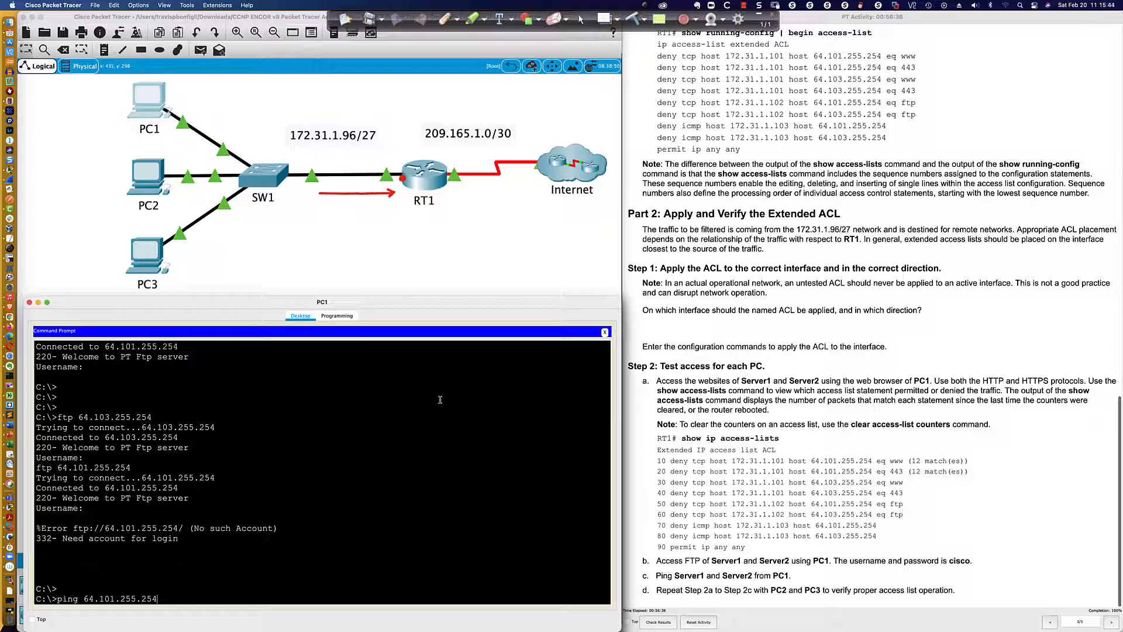
{"action": "key", "text": "Return"}
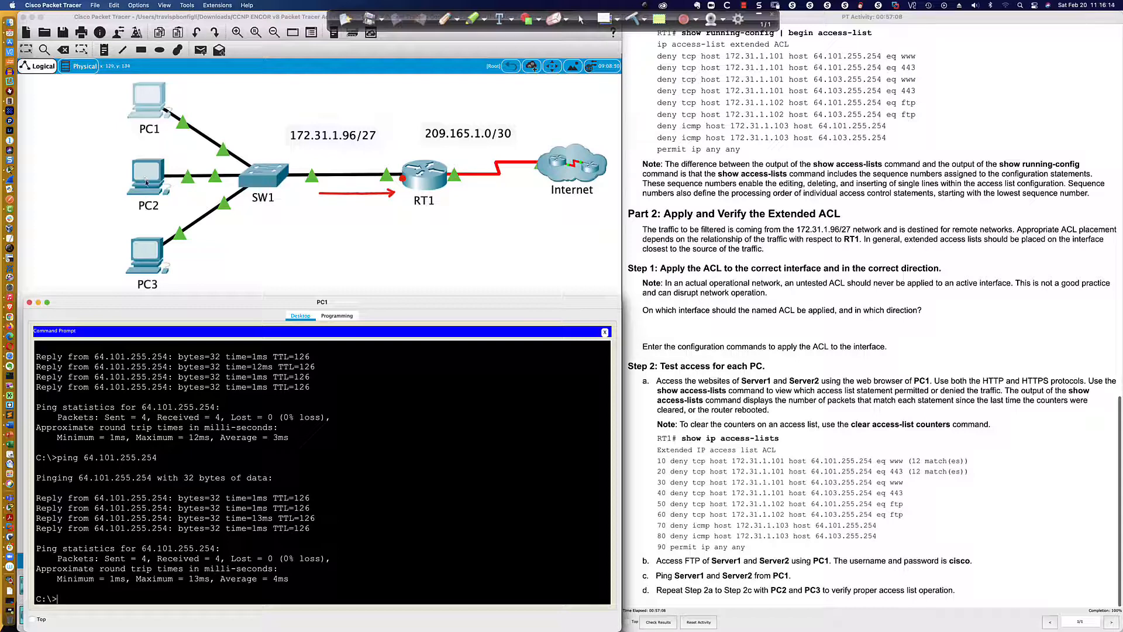
Ping Server1 at 64.101.255.254 from PC3's command prompt and examine the source address and message of the replies
{"action": "left_click", "coordinate": [143, 254]}
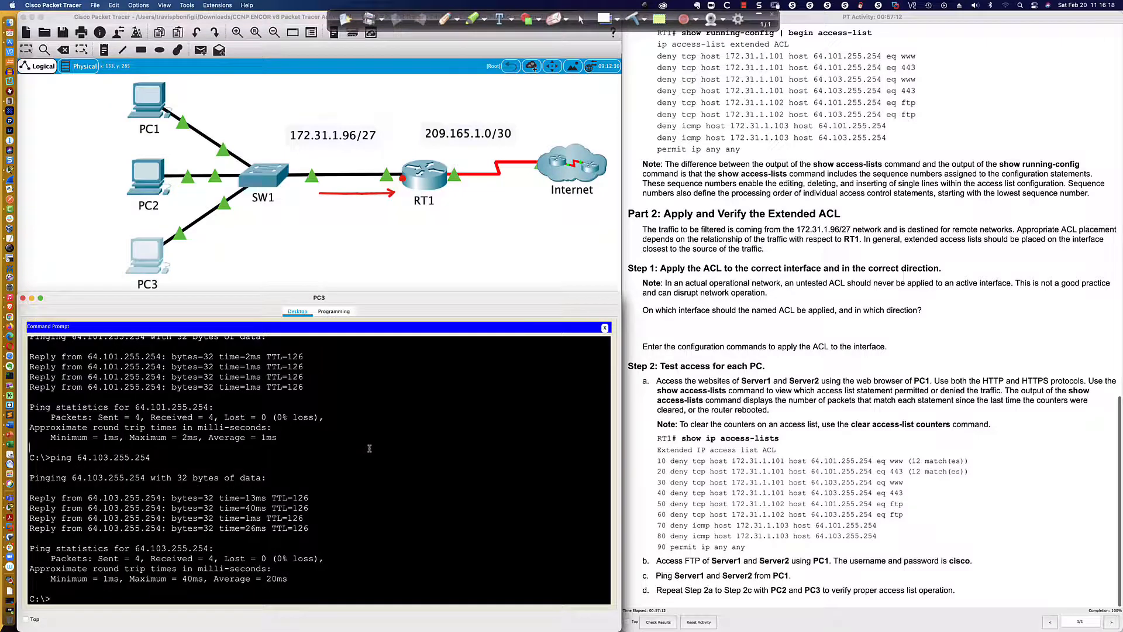
{"action": "type", "text": "ping 64.101.255.254"}
{"action": "key", "text": "Return"}
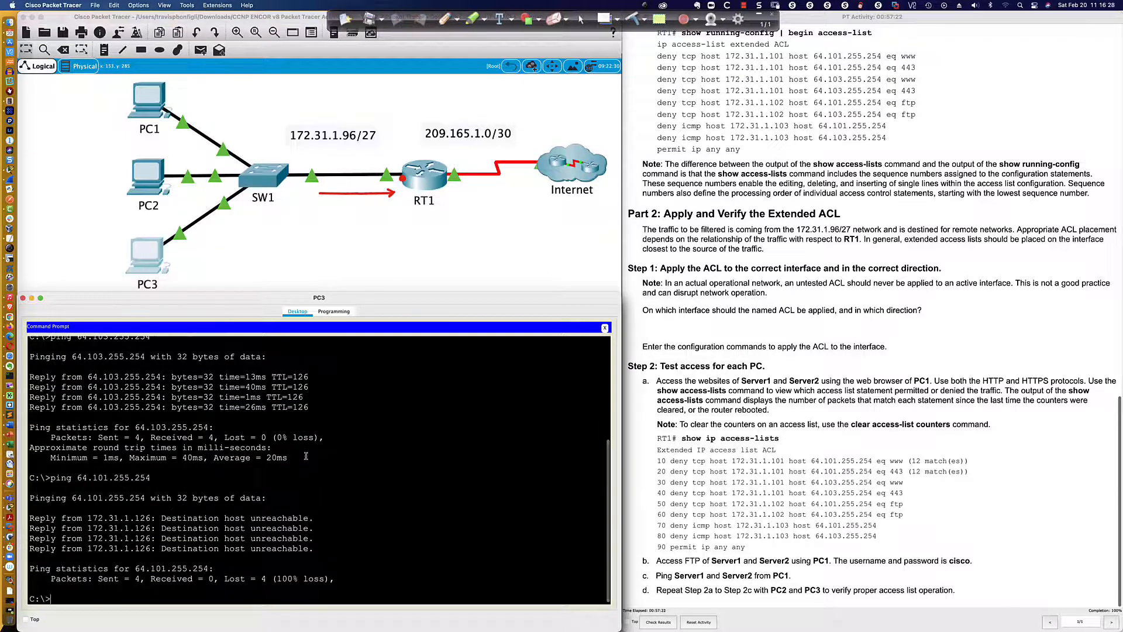
{"action": "left_click_drag", "start_coordinate": [88, 519], "coordinate": [152, 518]}
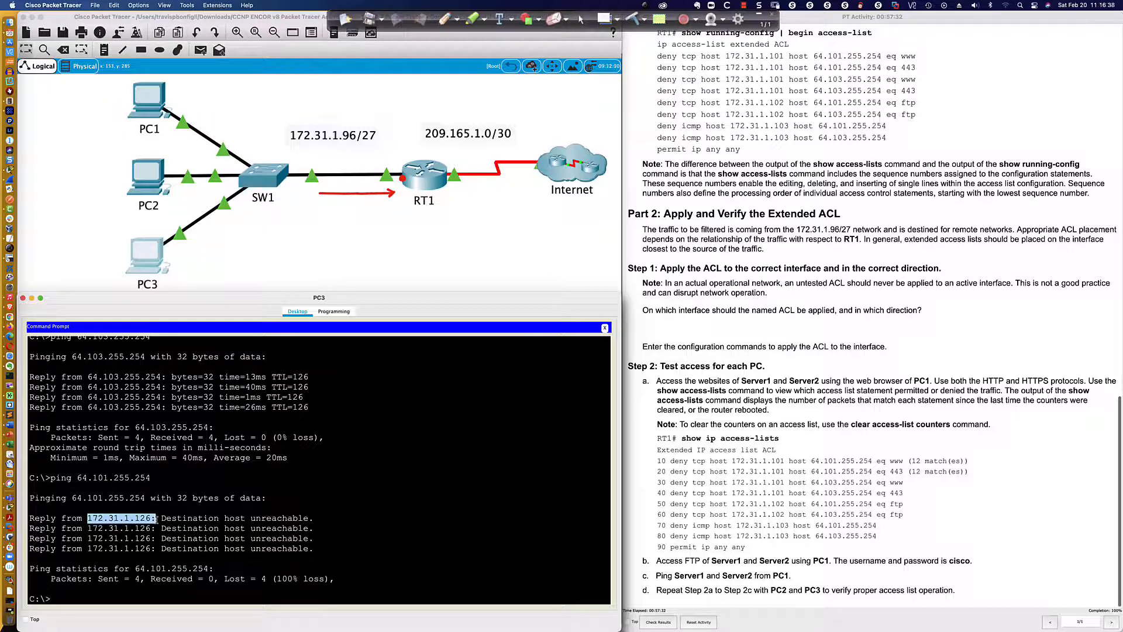
{"action": "left_click_drag", "start_coordinate": [162, 518], "coordinate": [311, 518]}
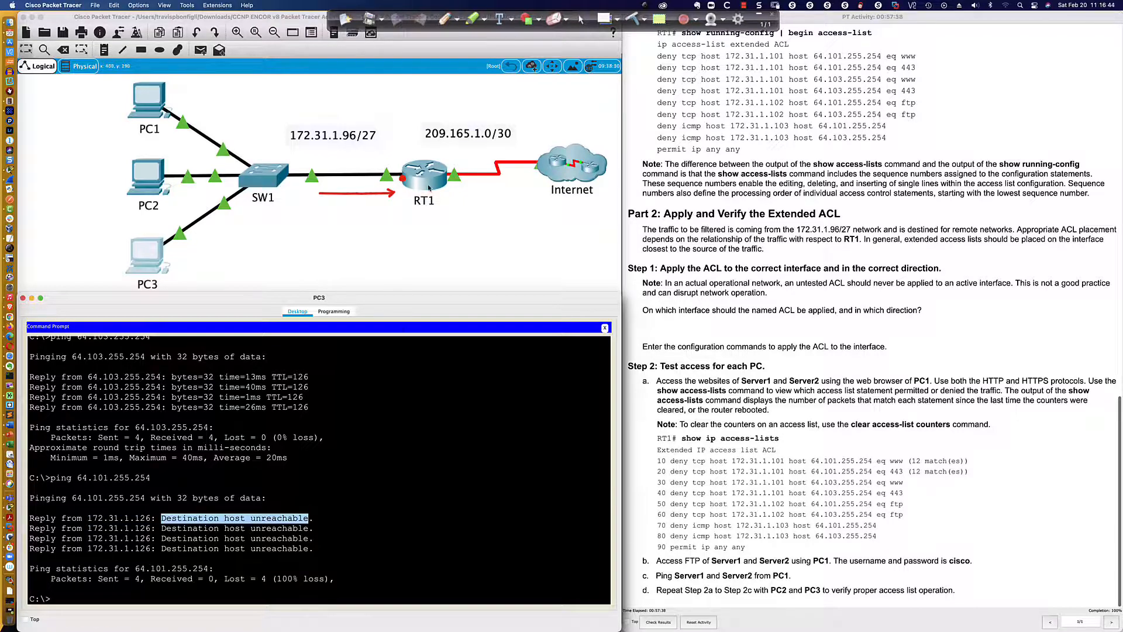
Run sh ip int bri on RT1 and check the IP address of GigabitEthernet0/0
{"action": "left_click", "coordinate": [430, 187]}
{"action": "type", "text": "sh ip int bri"}
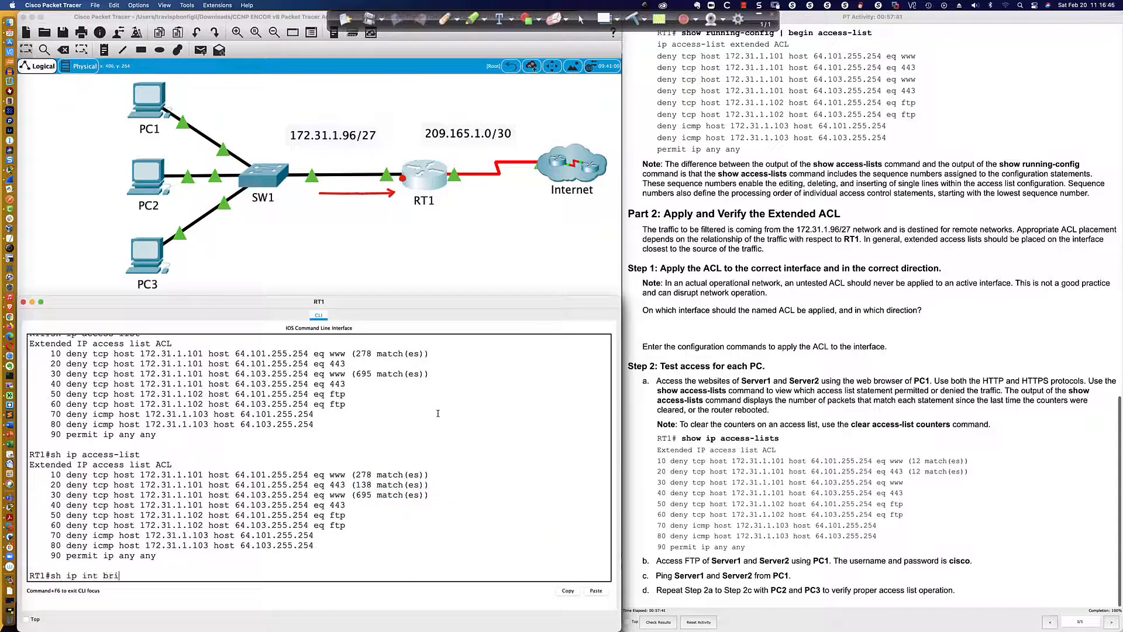
{"action": "key", "text": "Return"}
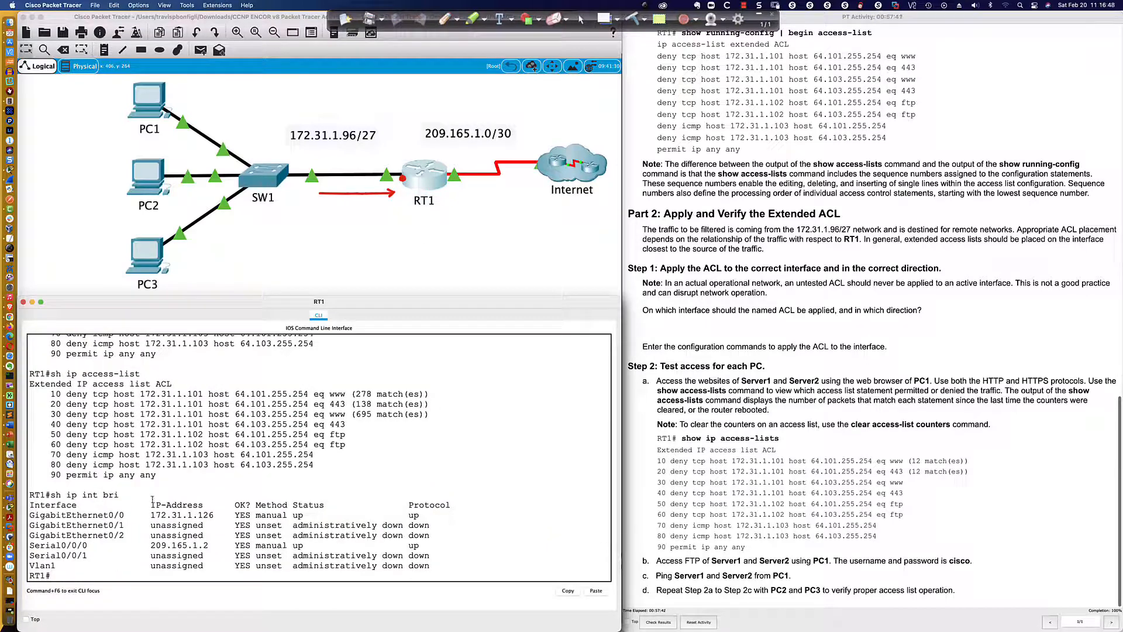
{"action": "left_click_drag", "start_coordinate": [151, 515], "coordinate": [214, 514]}
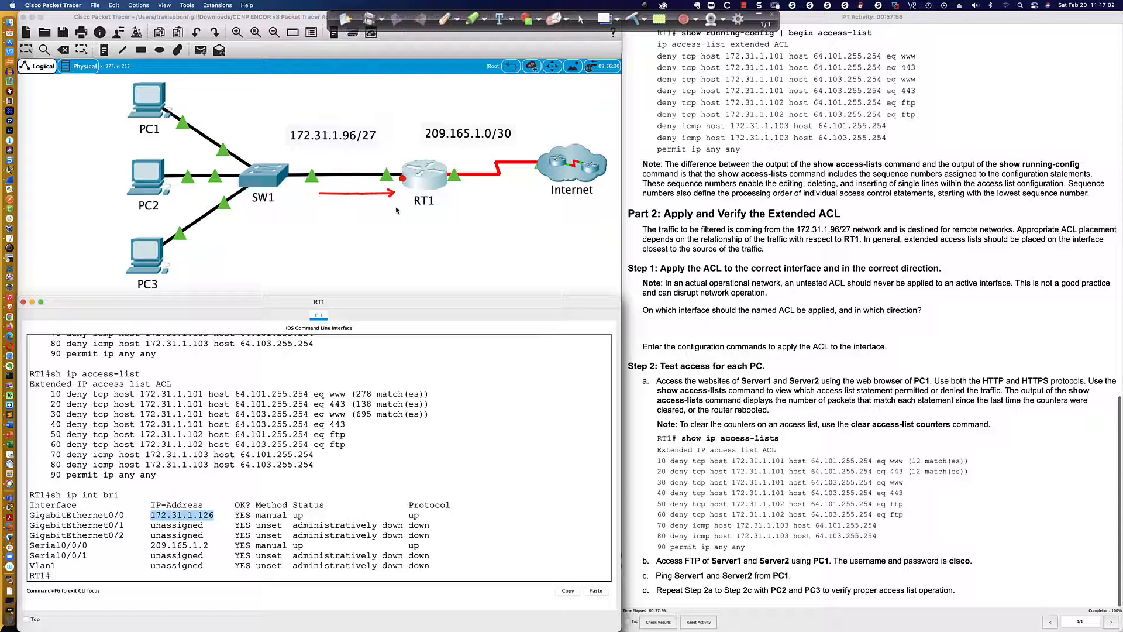
Check the default gateway in PC3's IP configuration, then close the configuration
{"action": "left_click", "coordinate": [154, 256]}
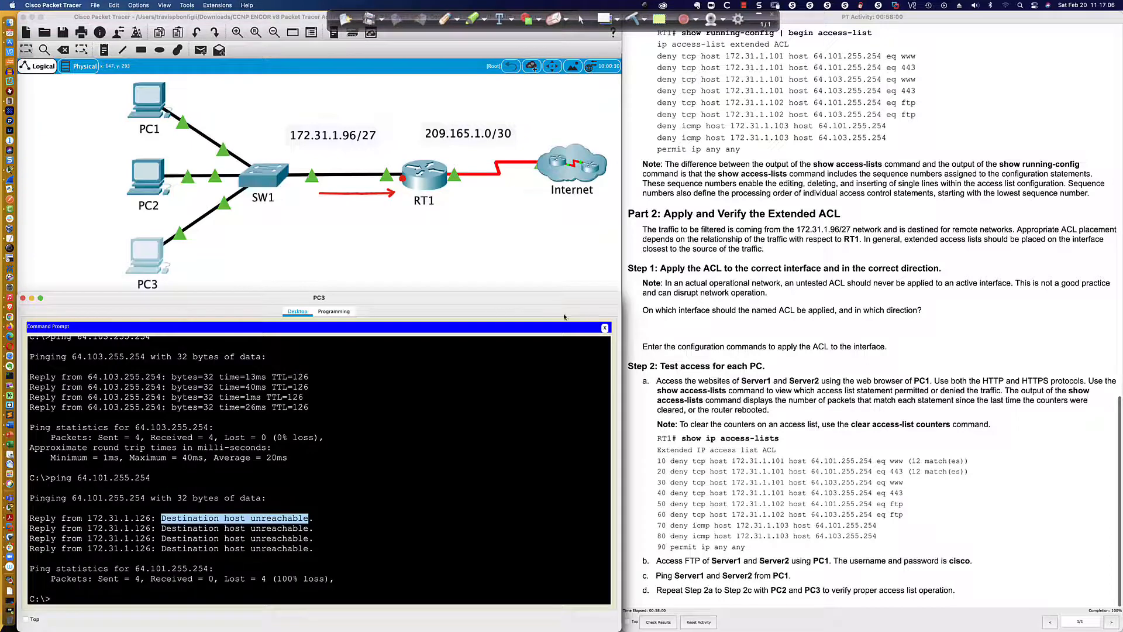
{"action": "left_click", "coordinate": [605, 328]}
{"action": "left_click", "coordinate": [81, 351]}
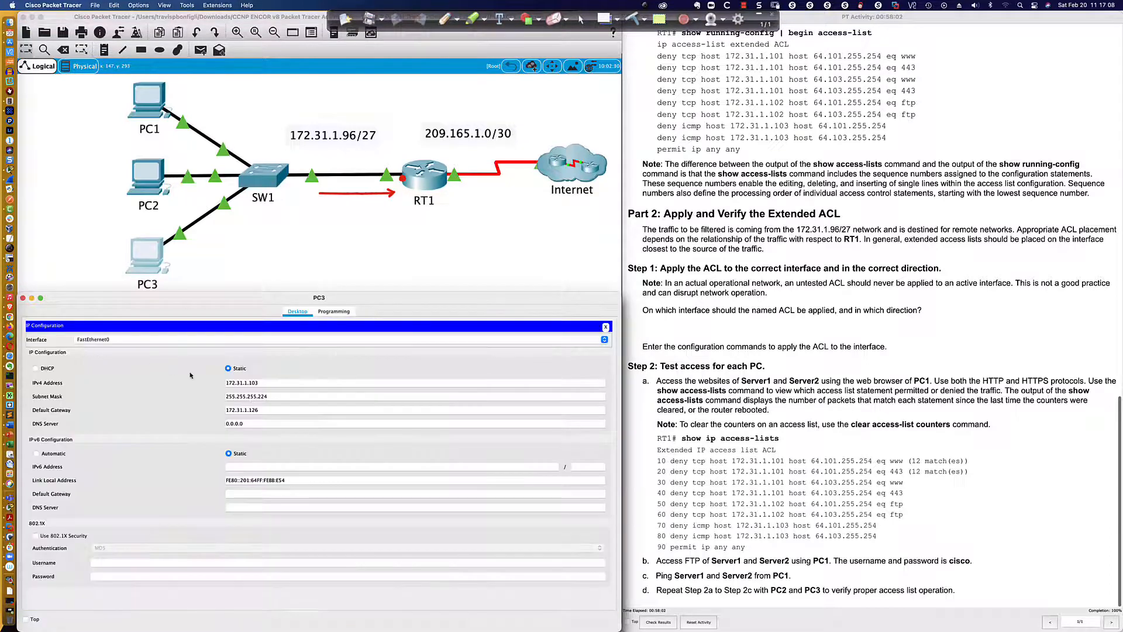
{"action": "left_click_drag", "start_coordinate": [260, 409], "coordinate": [217, 411]}
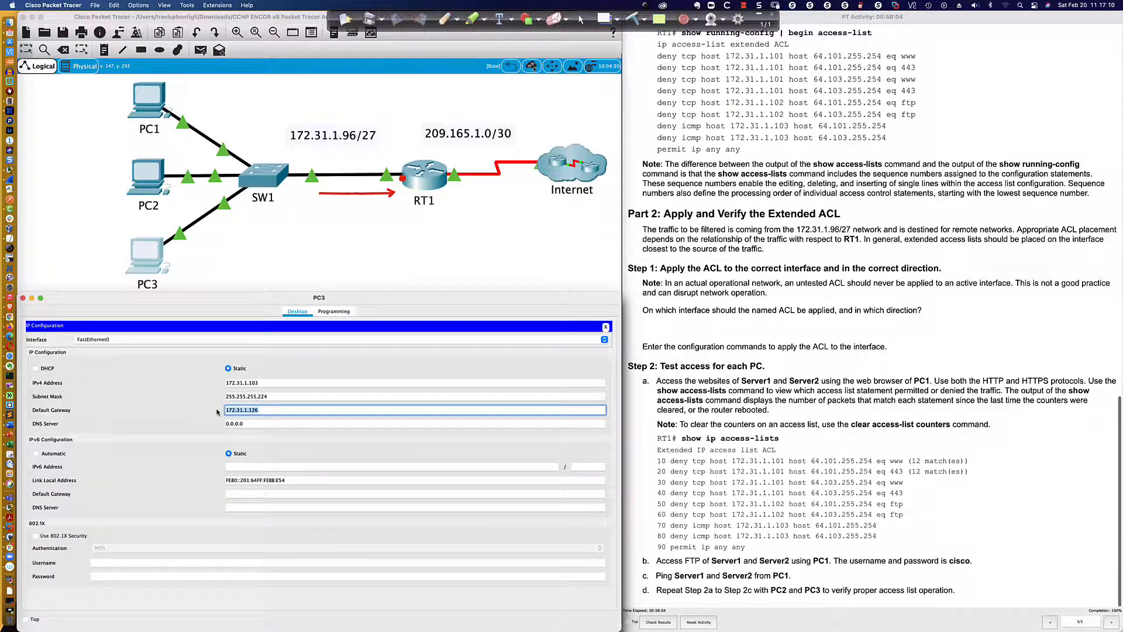
{"action": "left_click", "coordinate": [605, 327]}
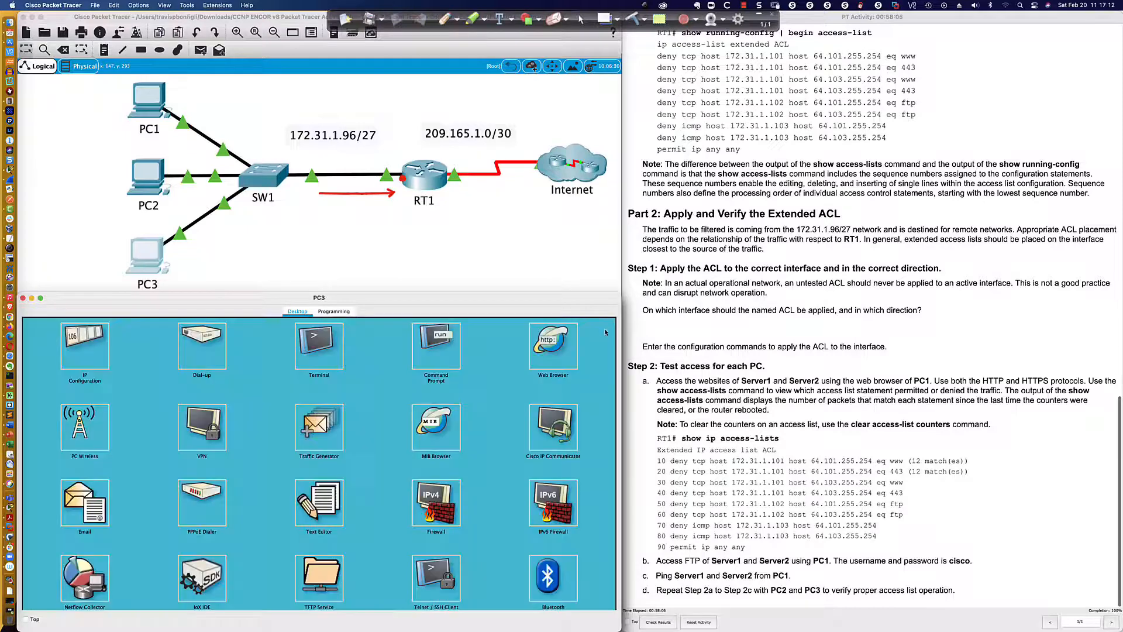
Reopen PC3's command prompt and test its ICMP access to Server2 with ping 64.103.255.254
{"action": "left_click", "coordinate": [438, 344]}
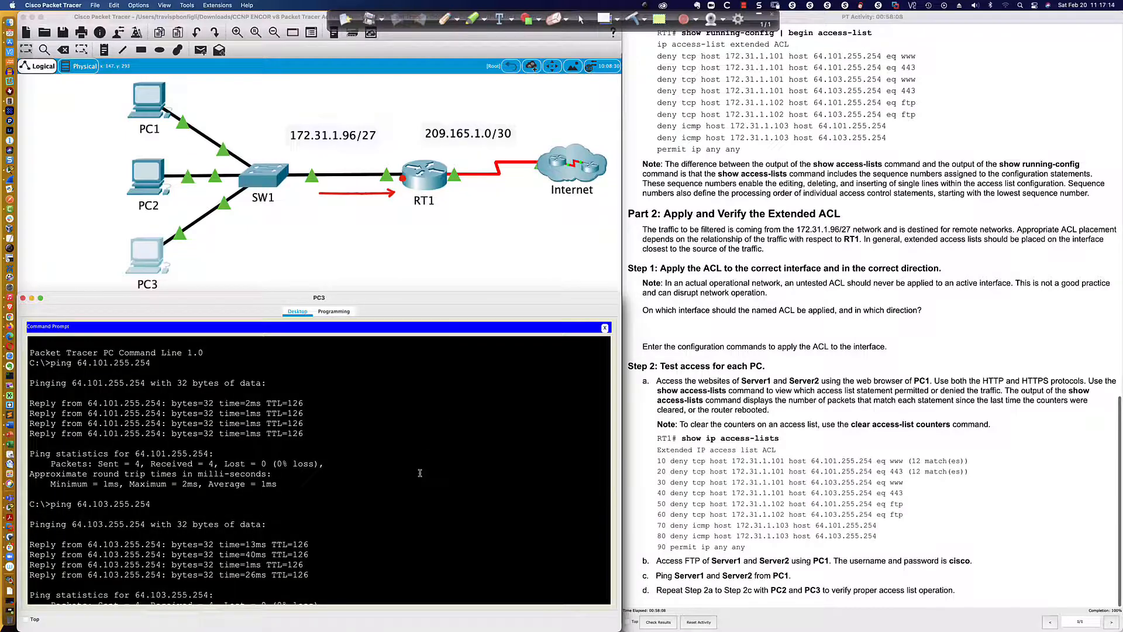
{"action": "key", "text": "Return"}
{"action": "key", "text": "Return"}
{"action": "key", "text": "Return"}
{"action": "key", "text": "Up"}
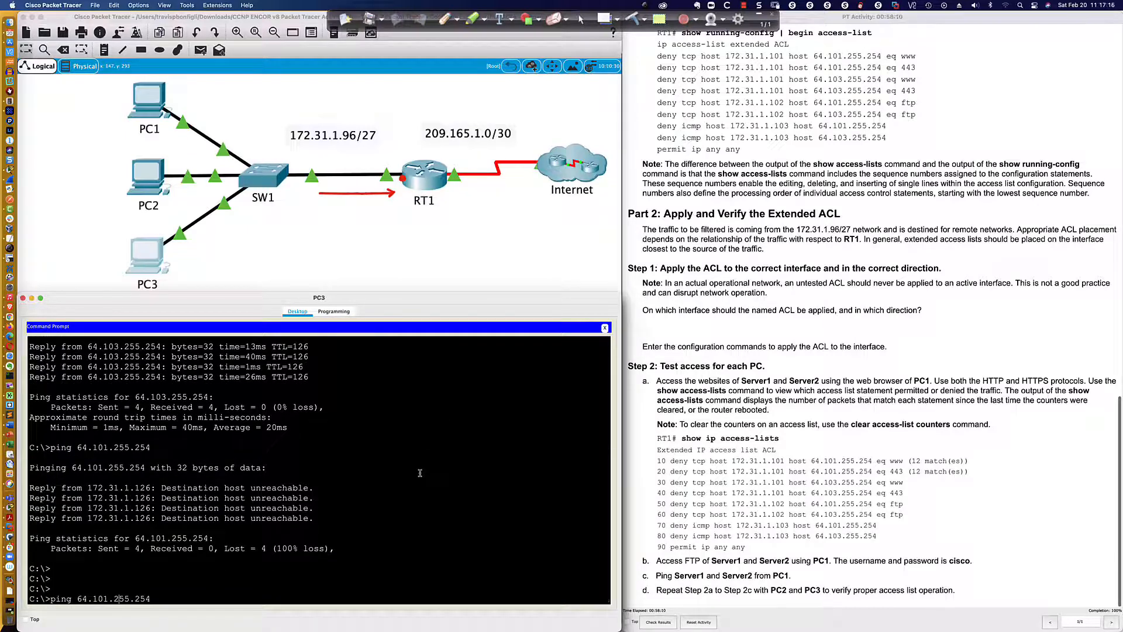
{"action": "key", "text": "Left"}
{"action": "key", "text": "Left"}
{"action": "key", "text": "Left"}
{"action": "key", "text": "Left"}
{"action": "key", "text": "Left"}
{"action": "key", "text": "Left"}
{"action": "key", "text": "Left"}
{"action": "key", "text": "Left"}
{"action": "key", "text": "BackSpace"}
{"action": "type", "text": "3"}
{"action": "key", "text": "Return"}
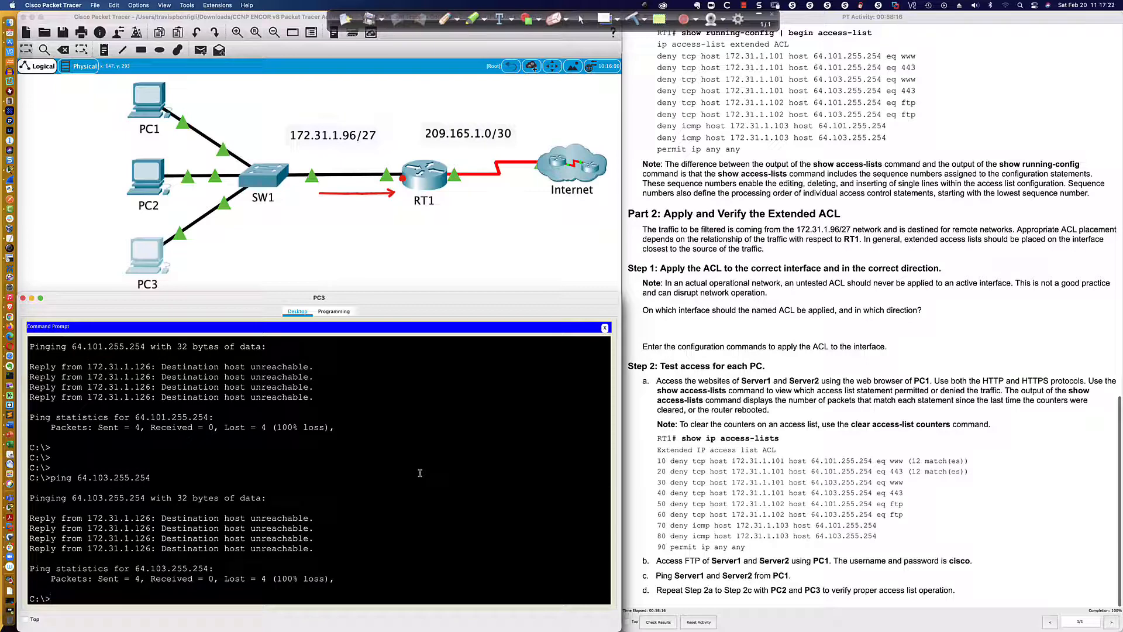
Return to PC2's command prompt and test its ICMP access to Server1 with ping 64.101.255.254
{"action": "left_click", "coordinate": [157, 183]}
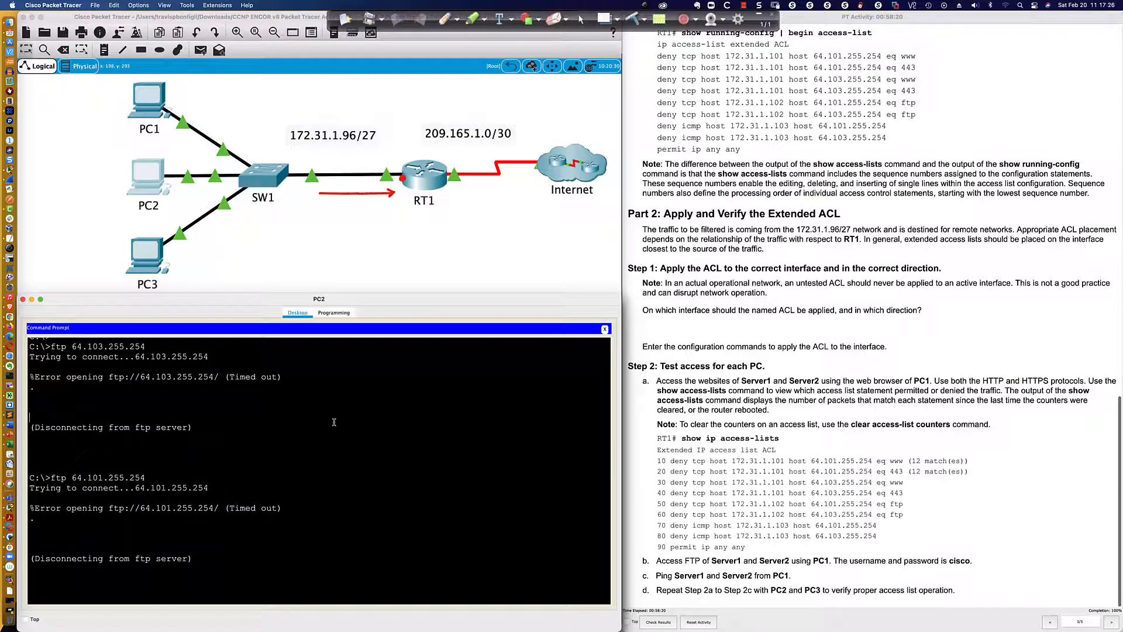
{"action": "key", "text": "Return"}
{"action": "key", "text": "Return"}
{"action": "key", "text": "Return"}
{"action": "key", "text": "Return"}
{"action": "type", "text": "ping "}
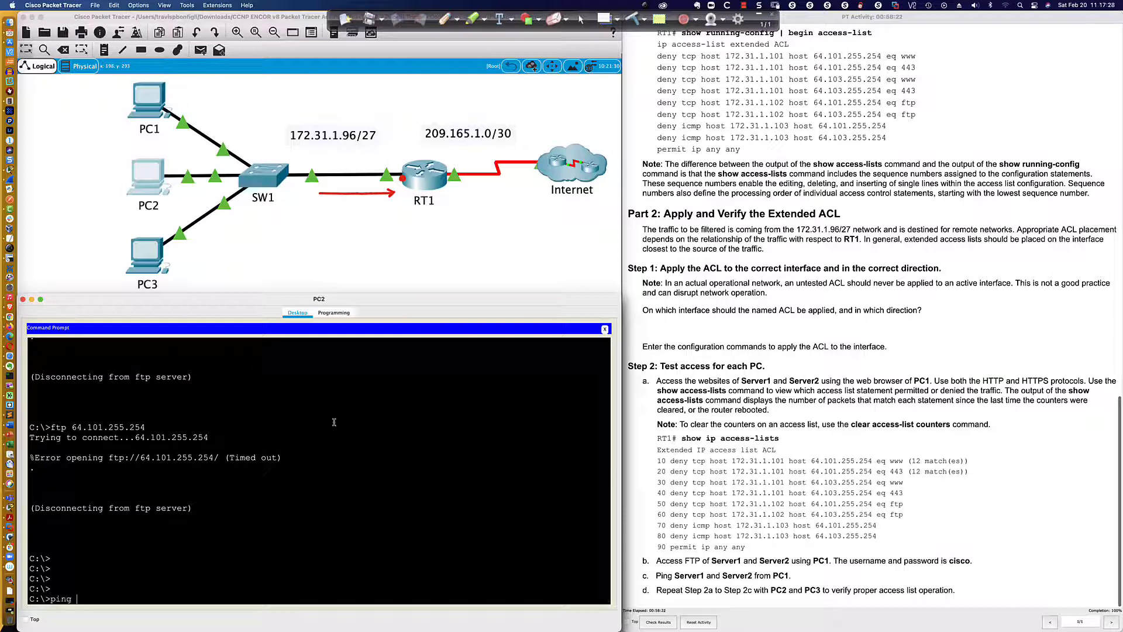
{"action": "type", "text": "64.101.255.254"}
{"action": "key", "text": "Return"}
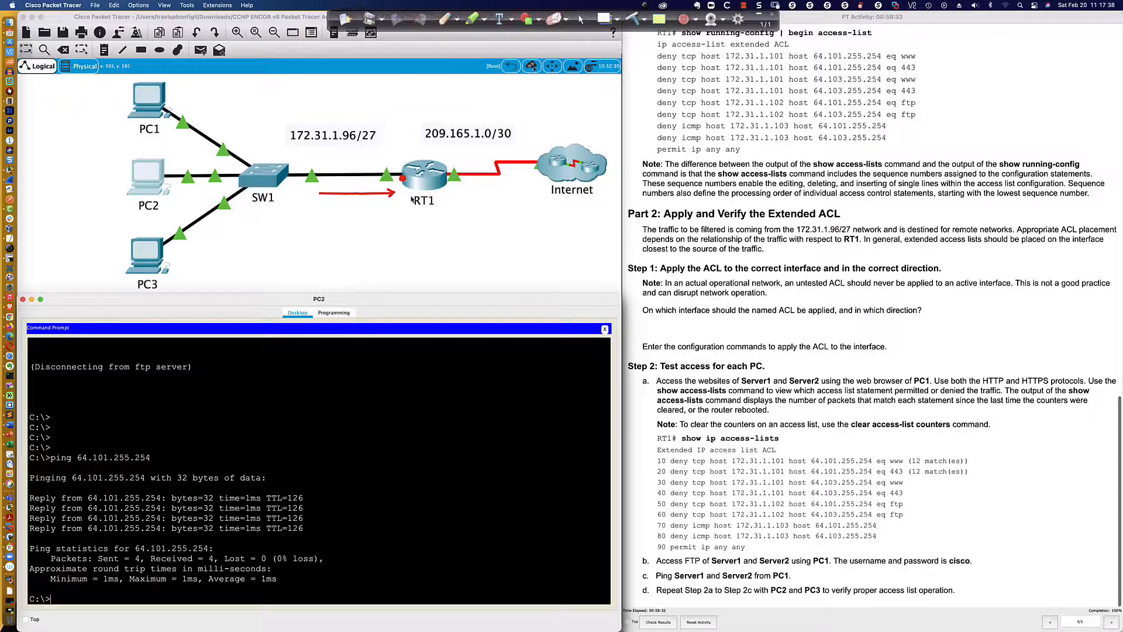
Run sh access-list on RT1 and examine the match counters of the ACL entries, especially the permit ip any any line
{"action": "left_click", "coordinate": [425, 182]}
{"action": "left_click", "coordinate": [516, 418]}
{"action": "key", "text": "Return"}
{"action": "key", "text": "Return"}
{"action": "key", "text": "Return"}
{"action": "key", "text": "Return"}
{"action": "key", "text": "Return"}
{"action": "key", "text": "Return"}
{"action": "key", "text": "Return"}
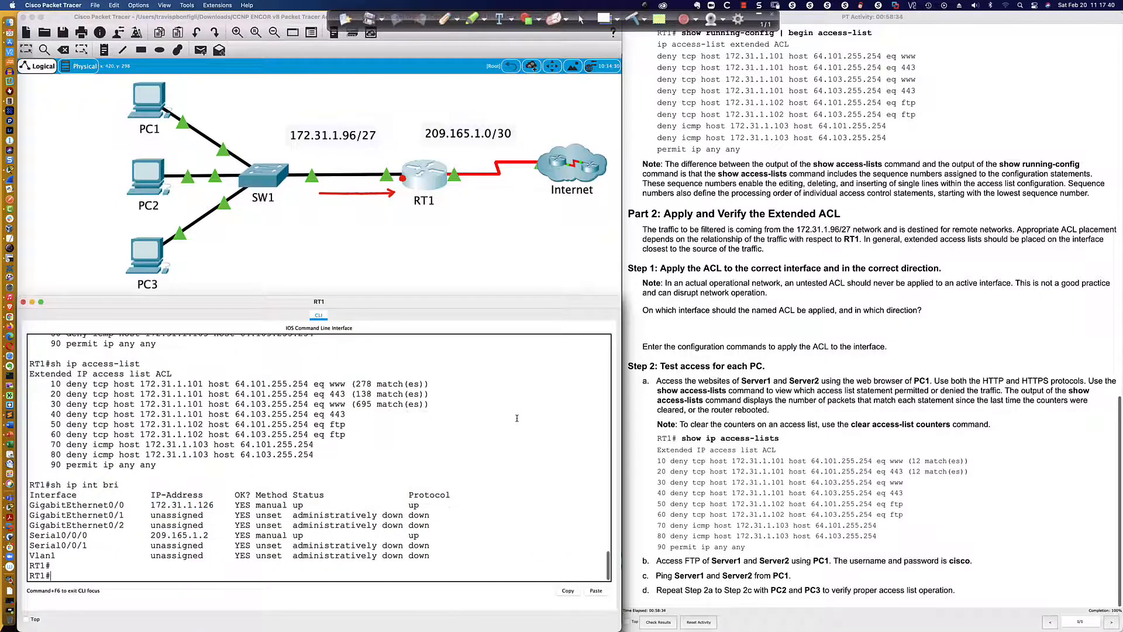
{"action": "type", "text": "sh ip access-list"}
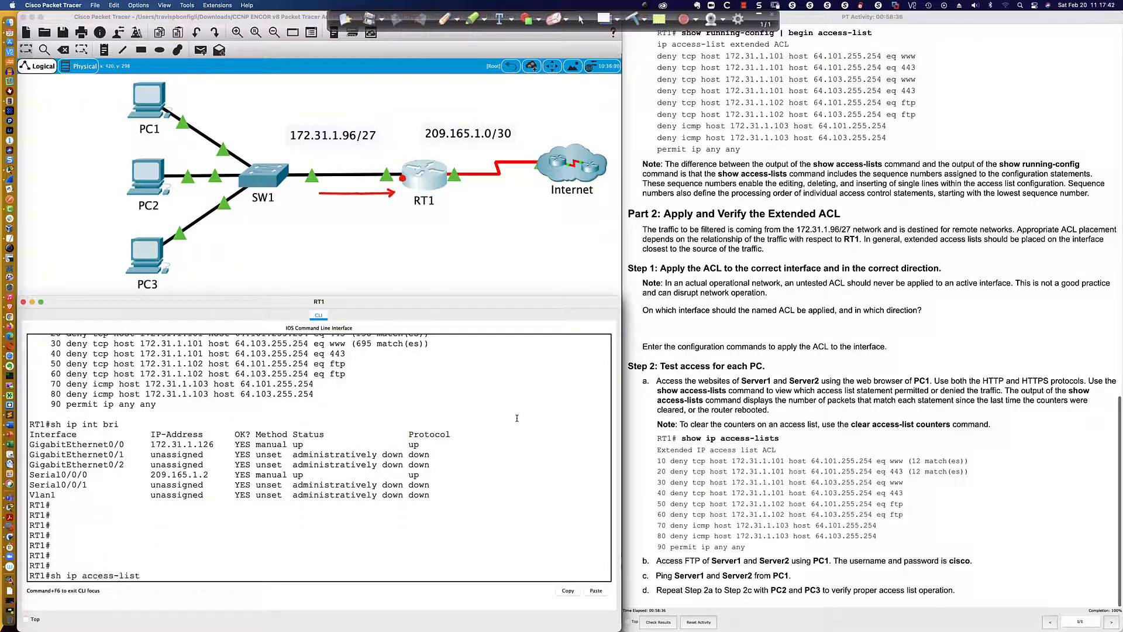
{"action": "key", "text": "BackSpace"}
{"action": "key", "text": "BackSpace"}
{"action": "key", "text": "BackSpace"}
{"action": "key", "text": "BackSpace"}
{"action": "key", "text": "BackSpace"}
{"action": "key", "text": "BackSpace"}
{"action": "key", "text": "BackSpace"}
{"action": "key", "text": "BackSpace"}
{"action": "key", "text": "BackSpace"}
{"action": "key", "text": "BackSpace"}
{"action": "key", "text": "BackSpace"}
{"action": "key", "text": "BackSpace"}
{"action": "key", "text": "BackSpace"}
{"action": "key", "text": "BackSpace"}
{"action": "key", "text": "BackSpace"}
{"action": "key", "text": "BackSpace"}
{"action": "key", "text": "BackSpace"}
{"action": "type", "text": "sh access-list"}
{"action": "key", "text": "Return"}
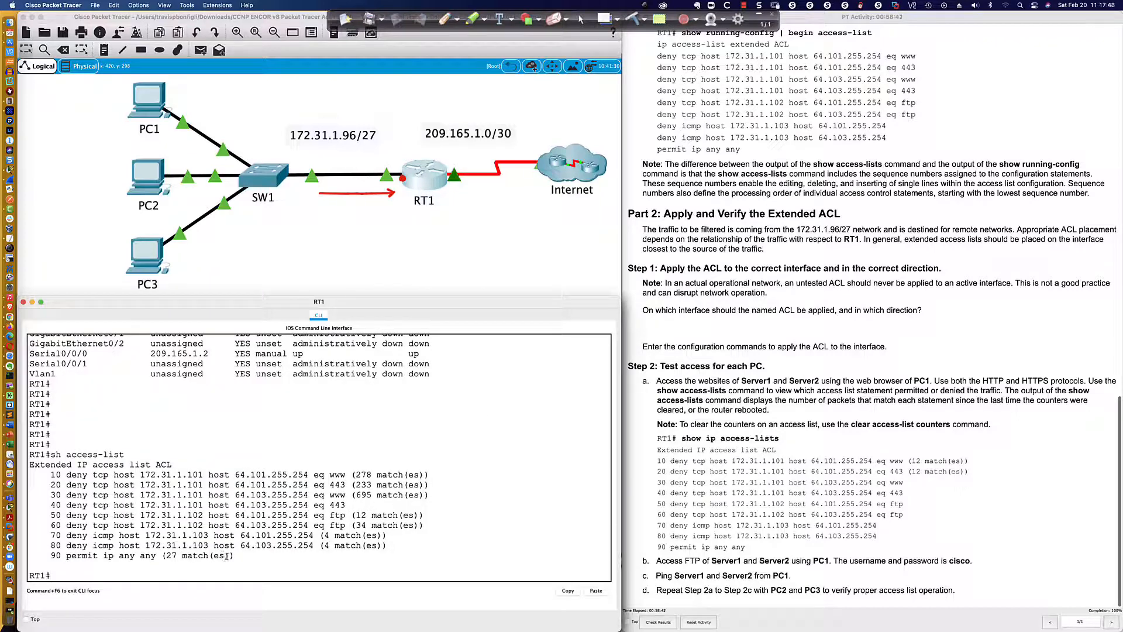
{"action": "left_click_drag", "start_coordinate": [233, 555], "coordinate": [165, 553]}
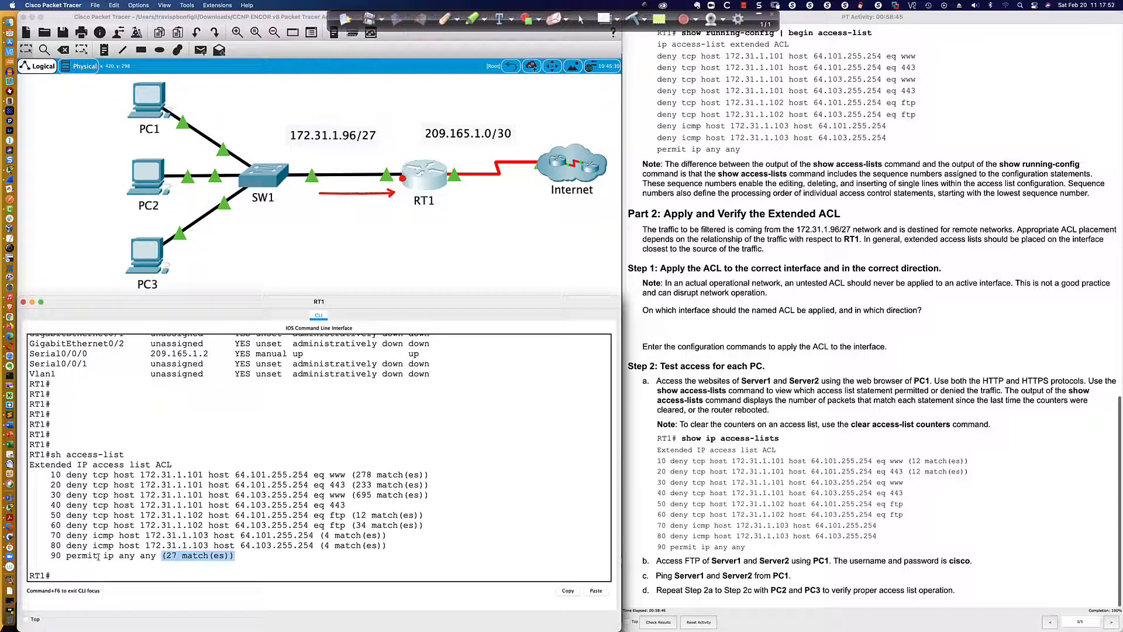
{"action": "left_click", "coordinate": [241, 555]}
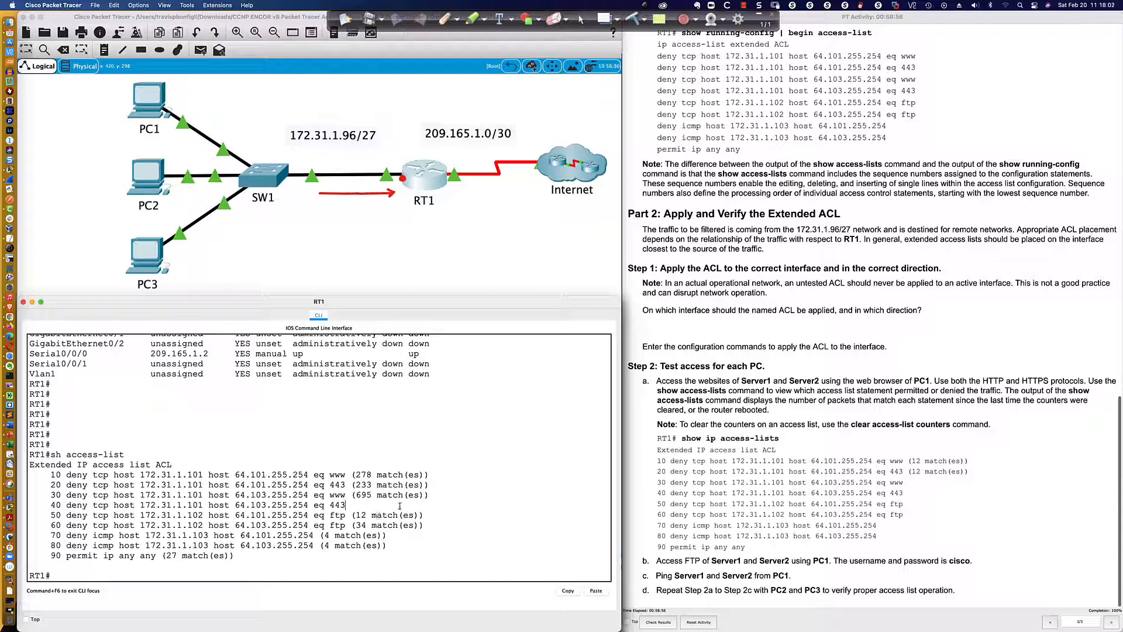
Switch to the PowerPoint title slide for Packet Tracer Activity 26.2.2
{"action": "key", "text": "super+Tab"}
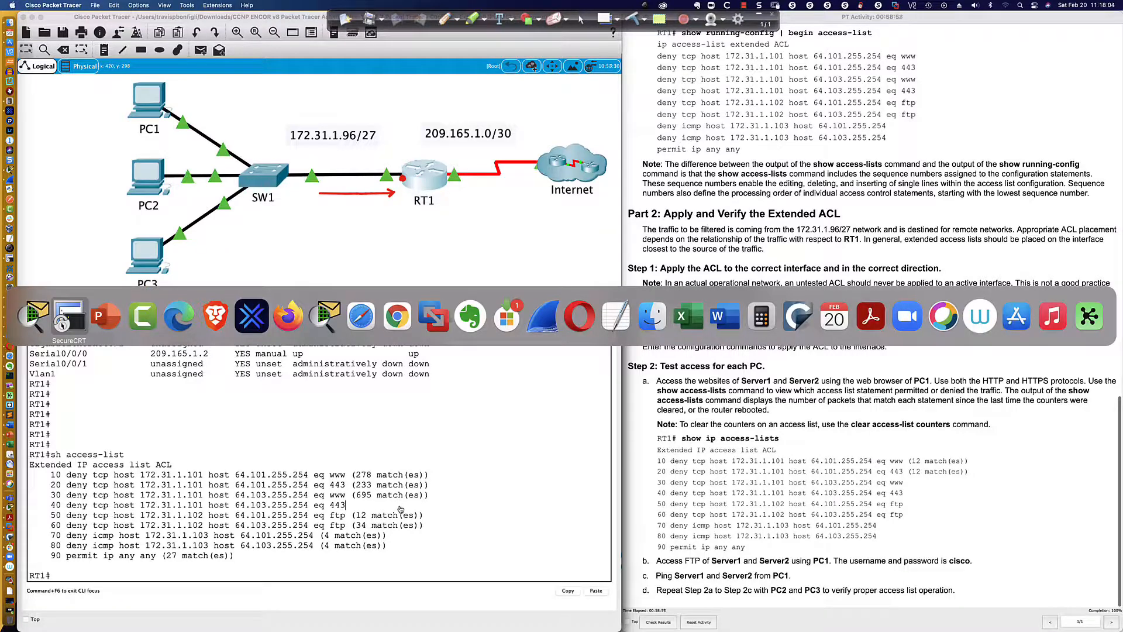
{"action": "key", "text": "super+Tab"}
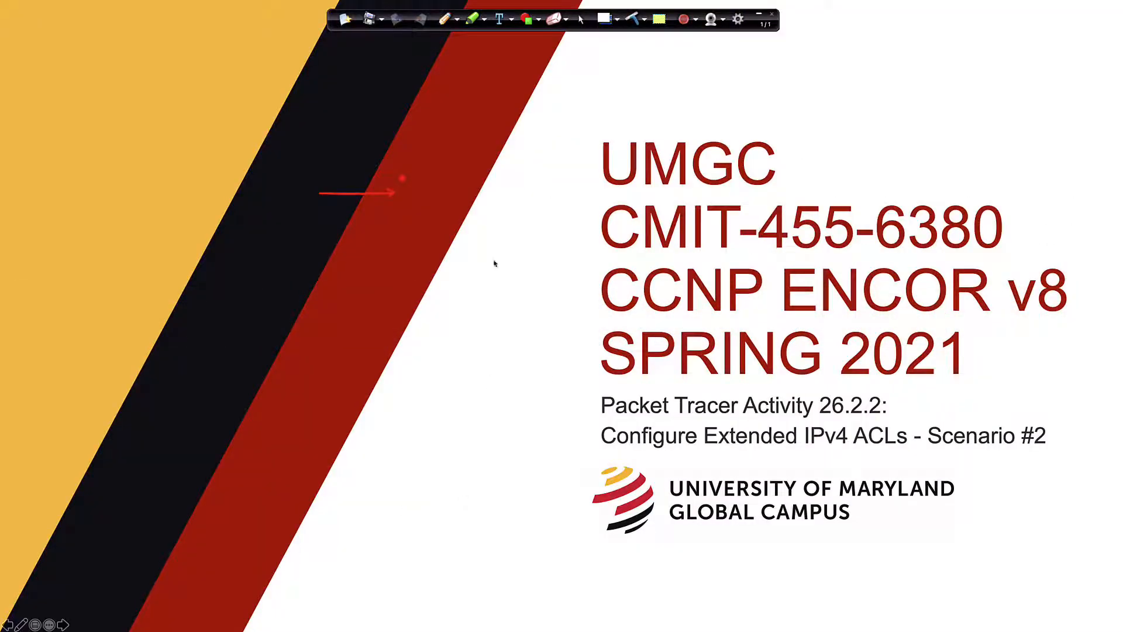